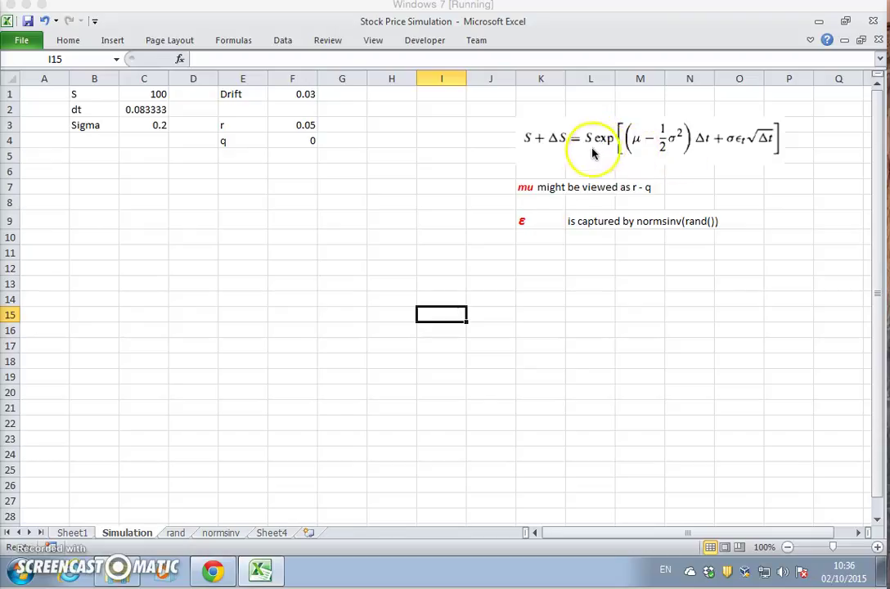
Enter time steps 0, 1 and 2 in B11:D11.
click(129, 188)
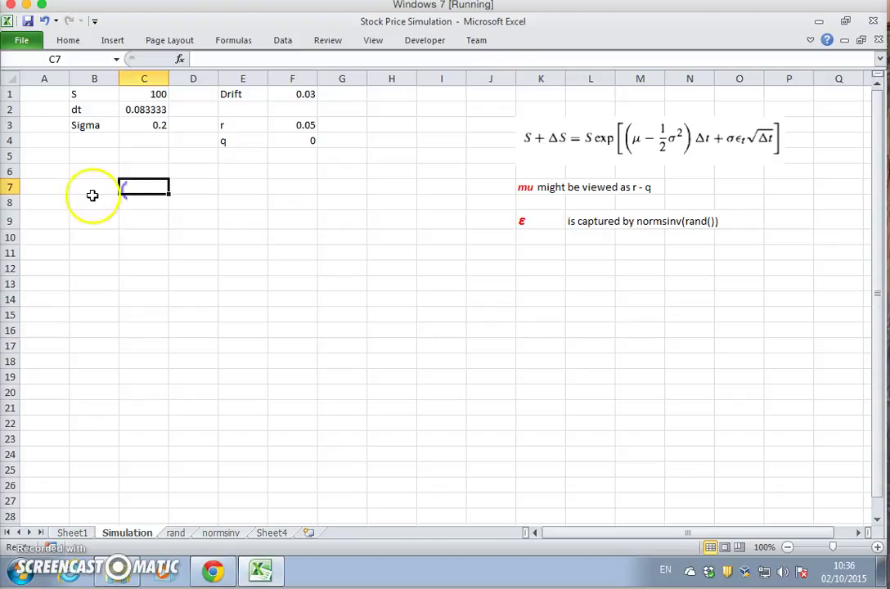
click(102, 236)
click(99, 254)
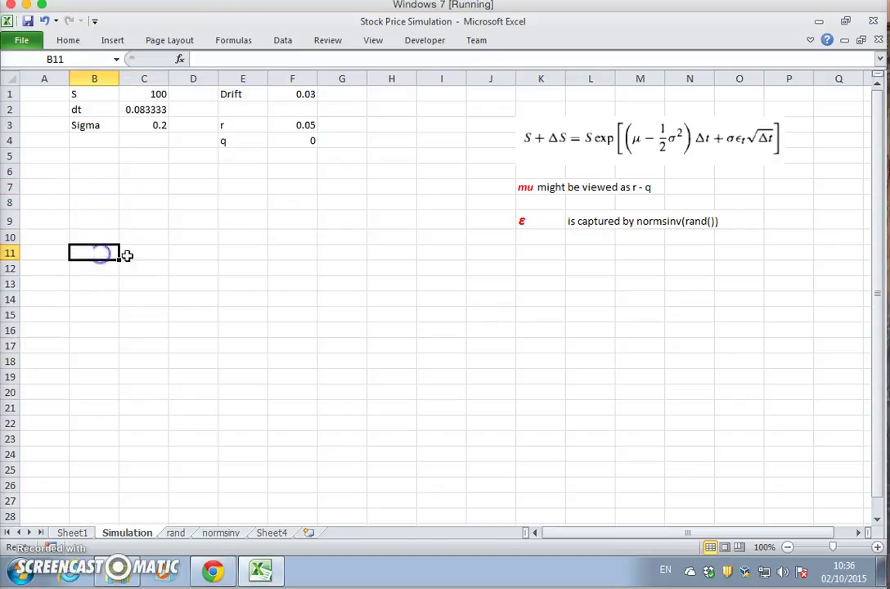
text(0)
key(Tab)
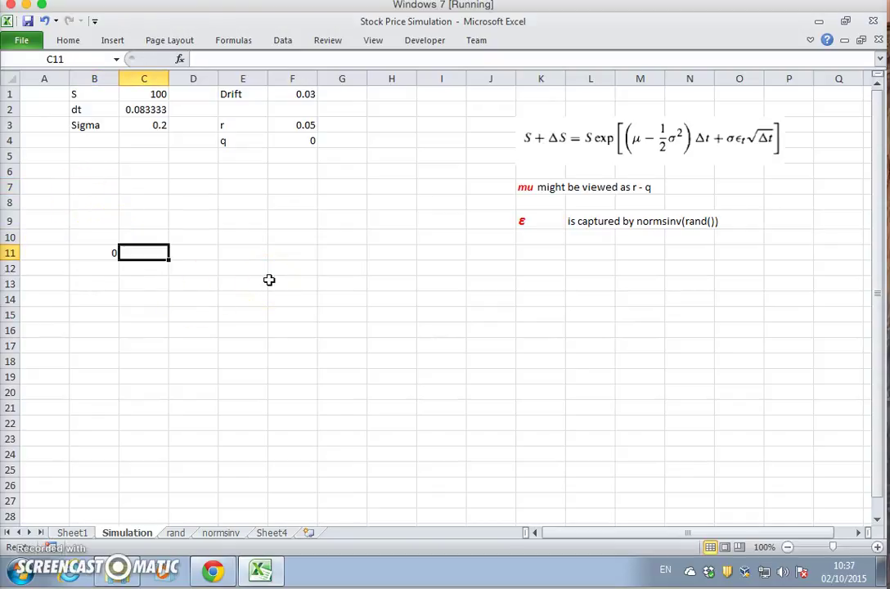
text(1)
key(Tab)
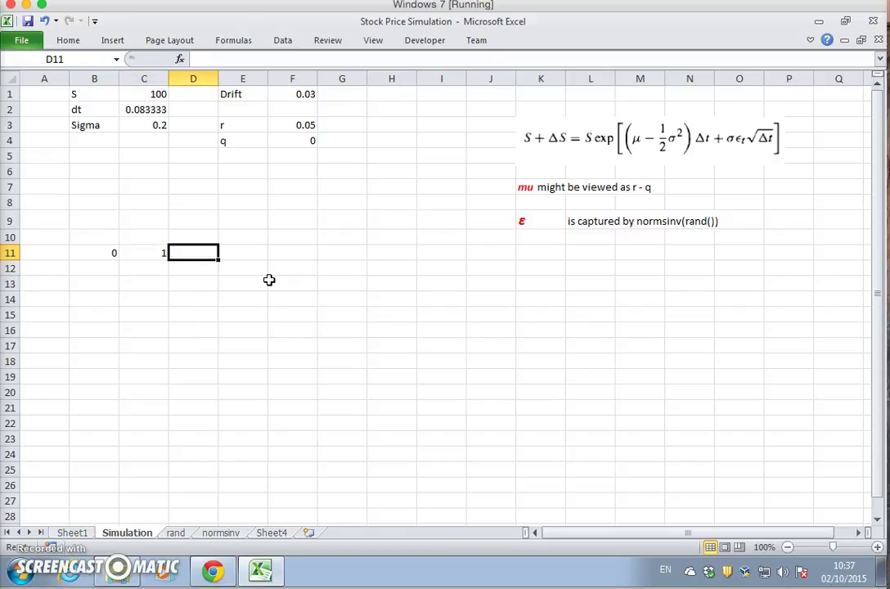
text(2)
key(Tab)
Enter steps 3 to 5 and fill the series out to 12 in N11.
text(3)
key(Tab)
text(4)
key(Tab)
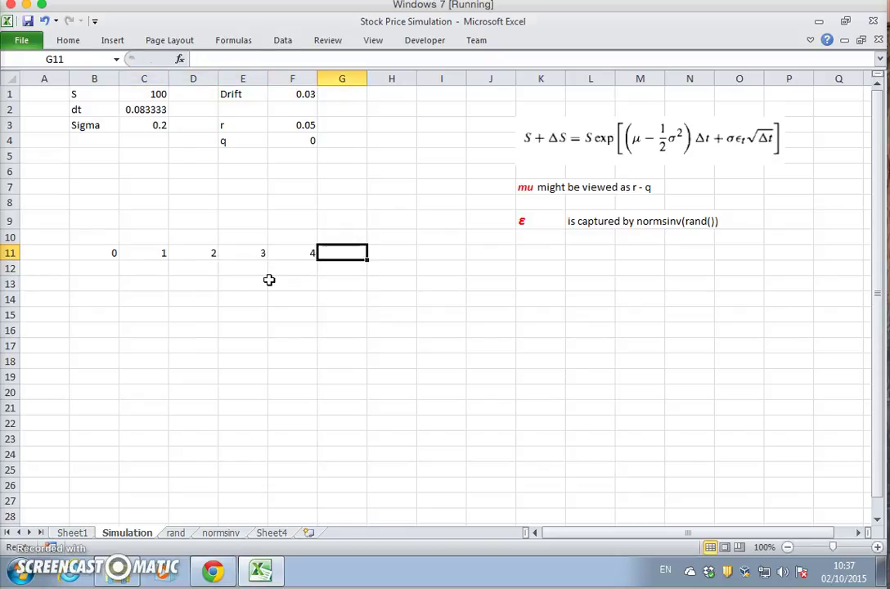
text(5)
key(Tab)
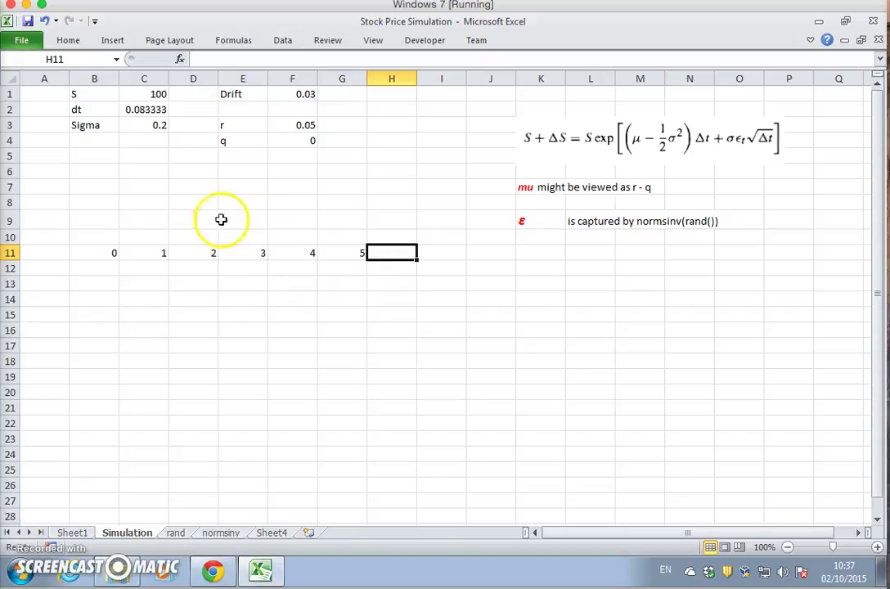
drag(145, 251, 700, 282)
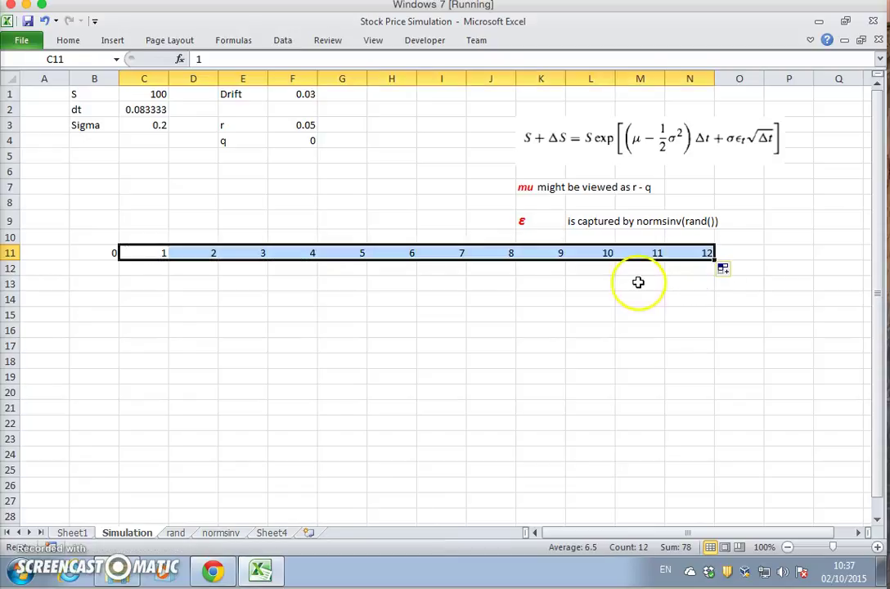
click(87, 270)
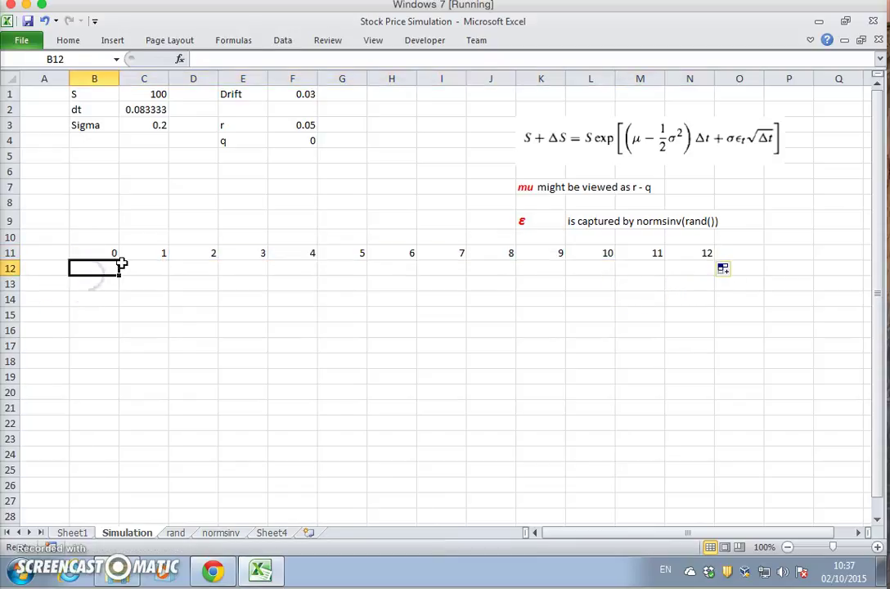
Link B12 to the starting price S in C1 so the path starts at 100.
text(1)
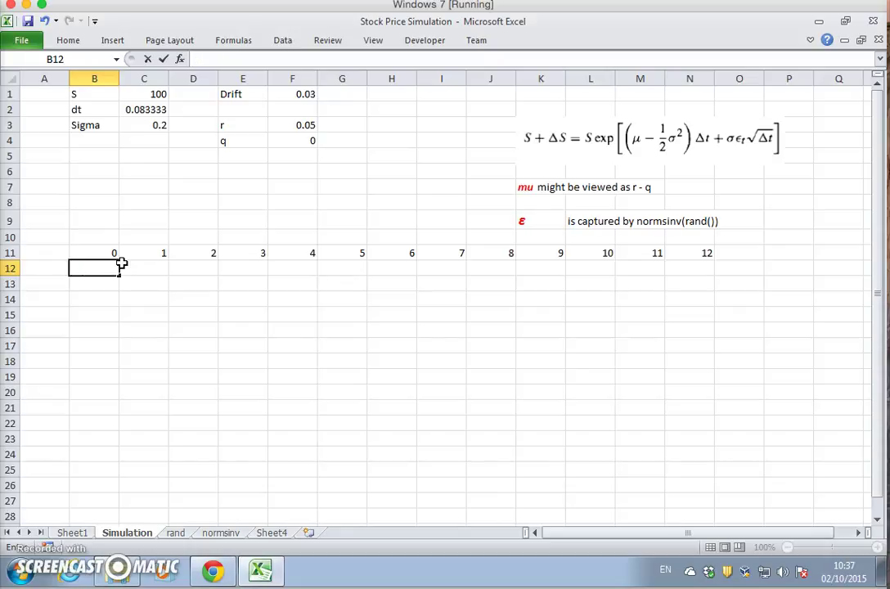
click(153, 95)
key(Return)
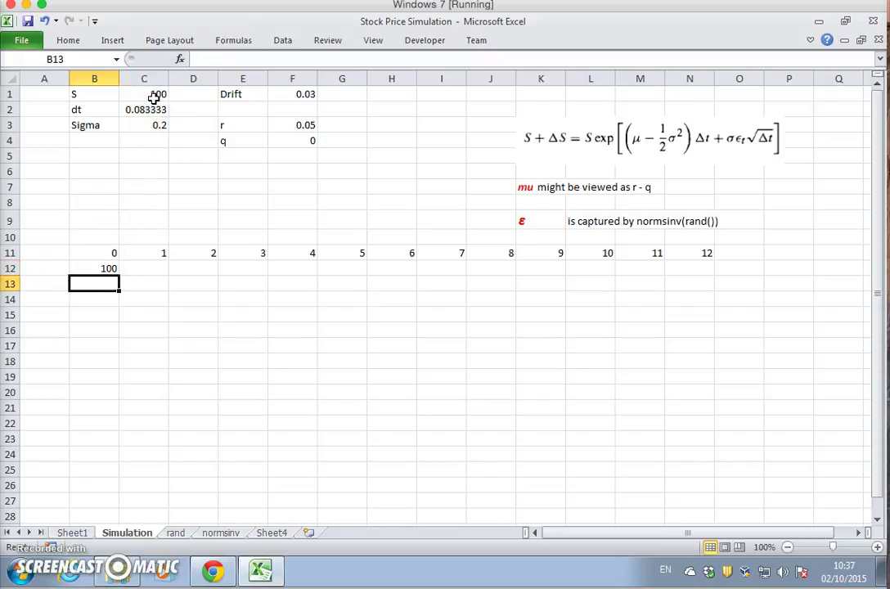
Begin C12's formula as =B12*exp((F1)*C2, the drift times dt.
click(137, 268)
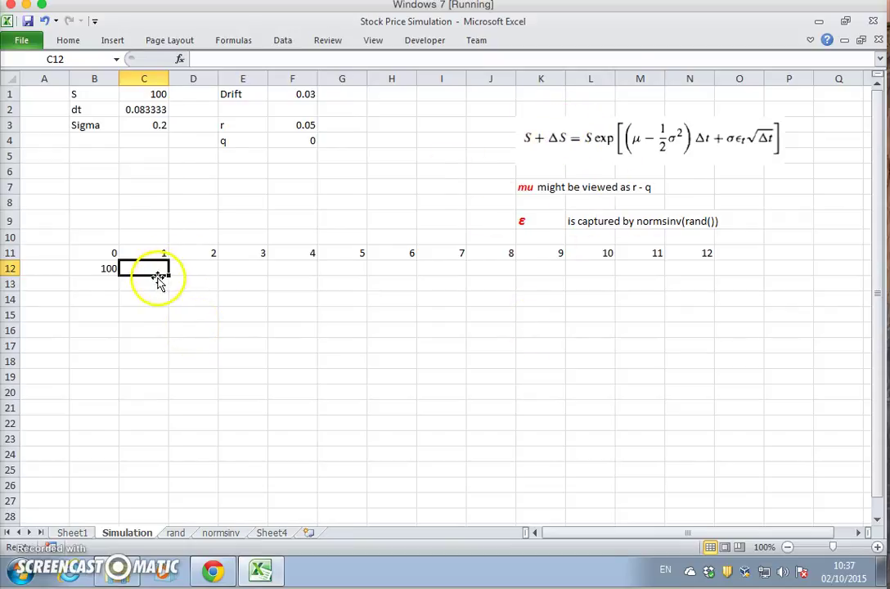
text(=)
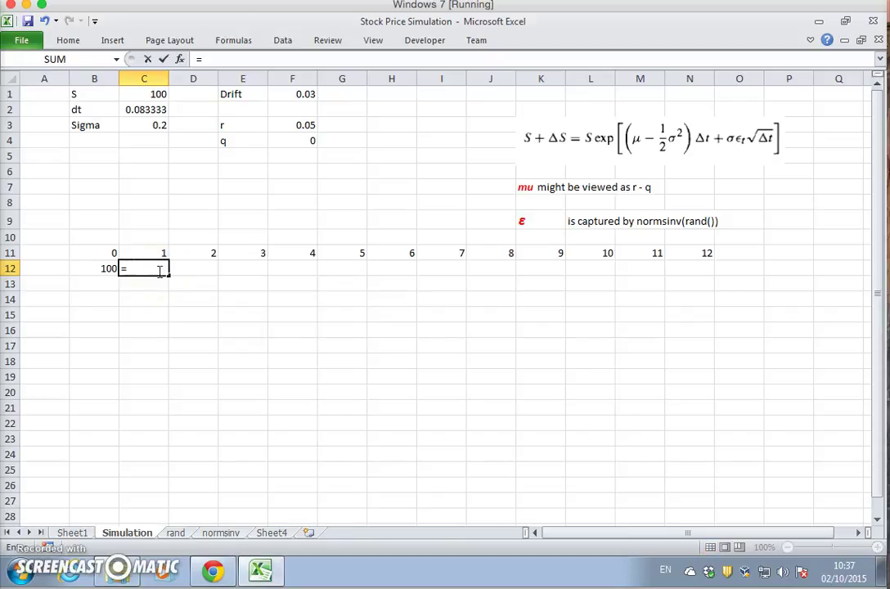
click(109, 269)
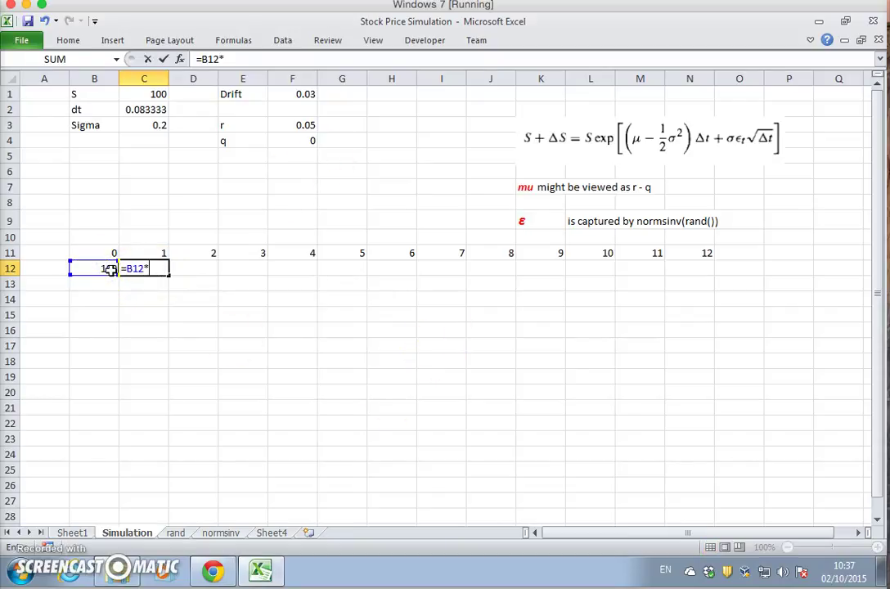
text(*exp(()
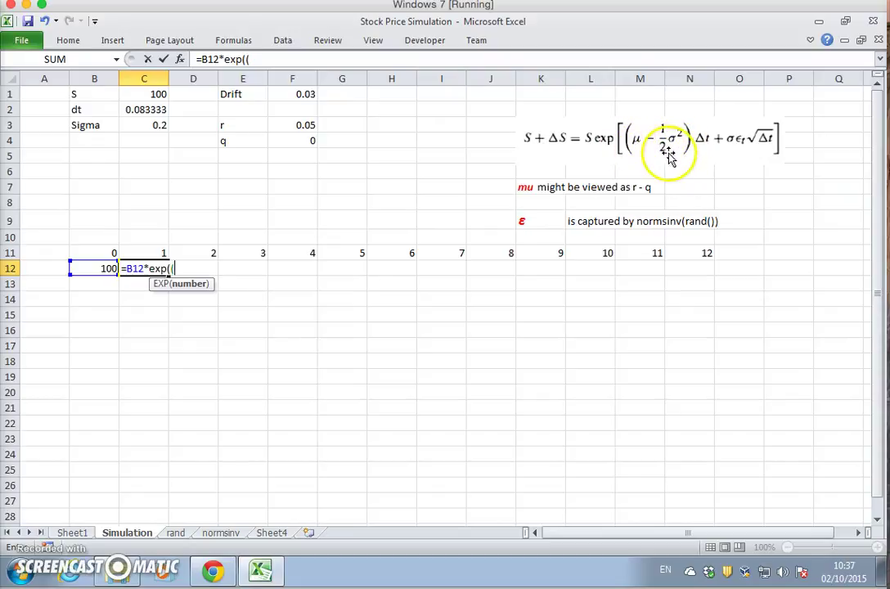
click(294, 94)
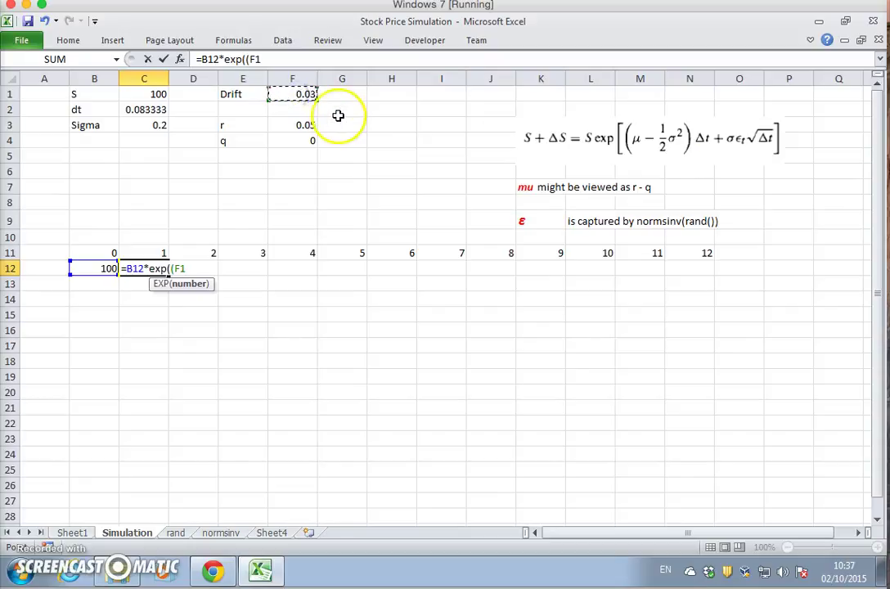
text()*)
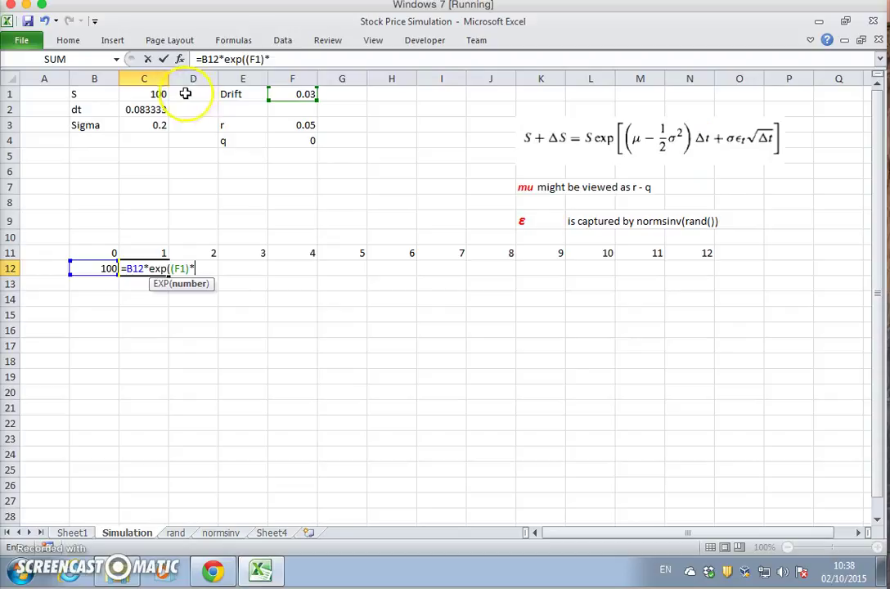
click(140, 108)
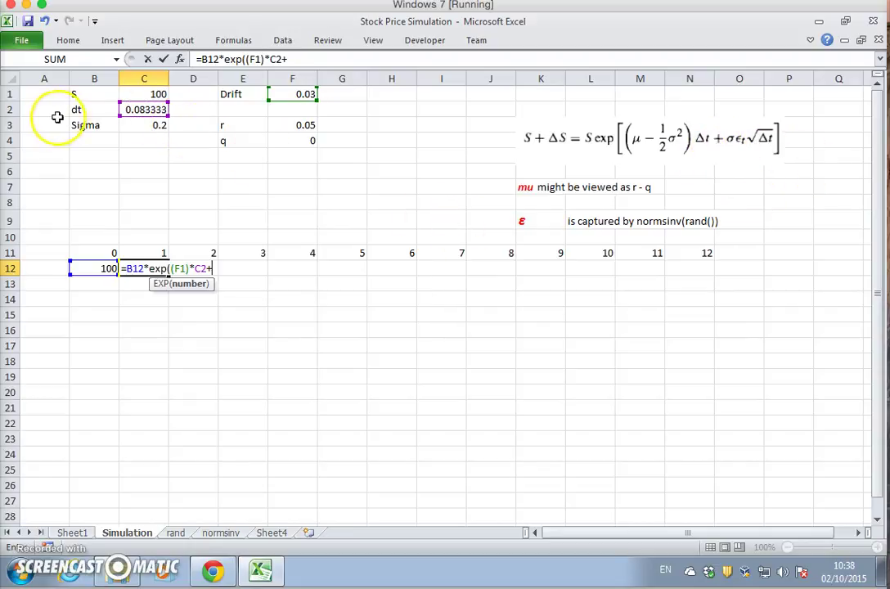
Complete C12 as =B12*exp((F1)*C2+C3*normsinv(rand())*(C2^0.5)) for a random first-step price.
text(+)
click(126, 124)
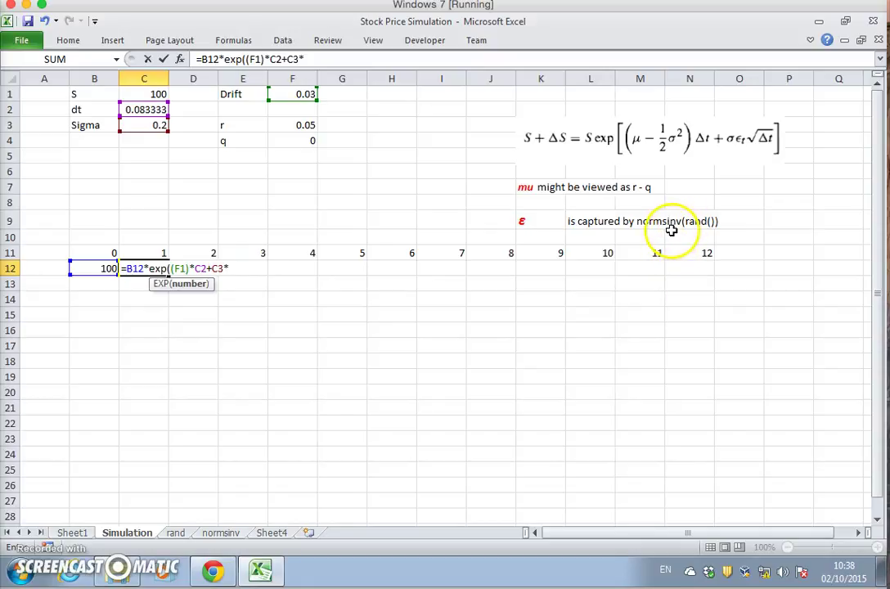
text(n)
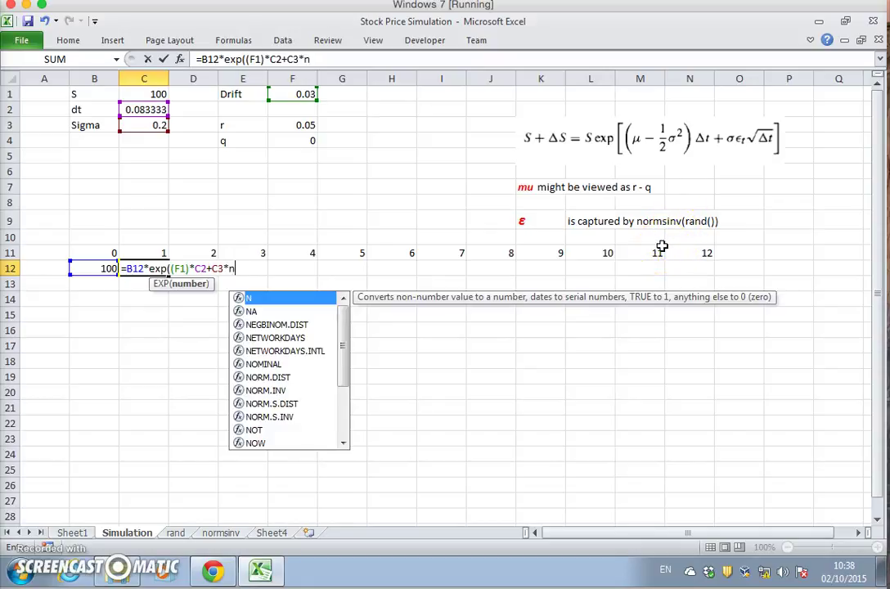
text(orms)
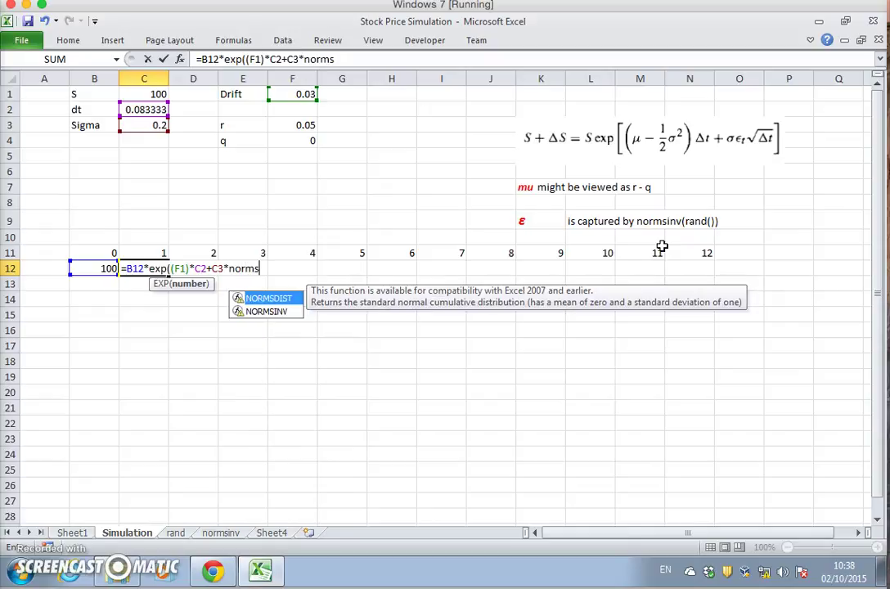
text(i)
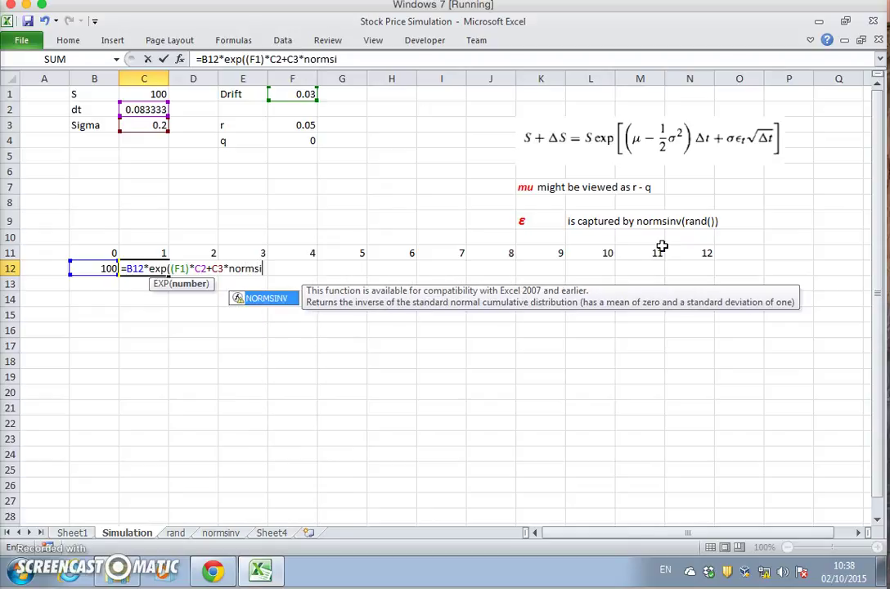
text(nv()
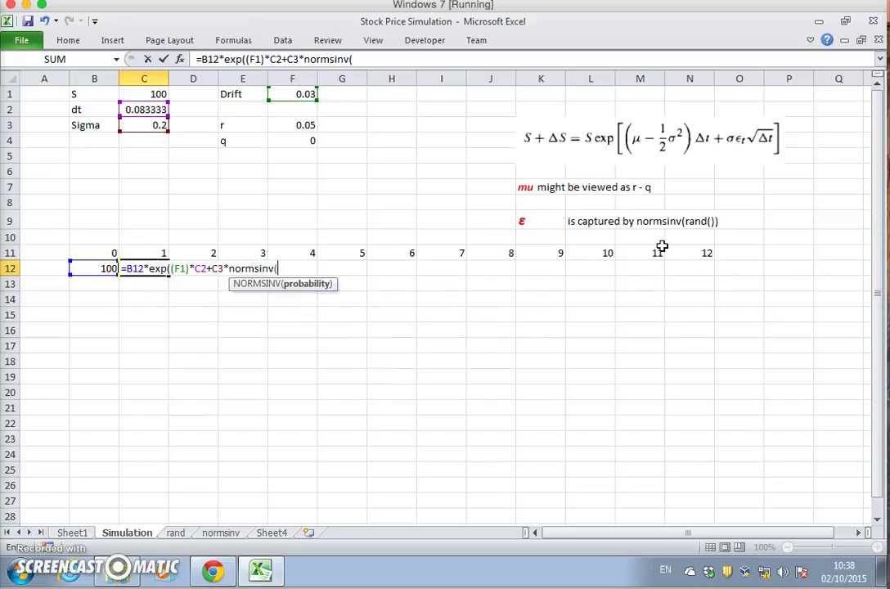
text(ra)
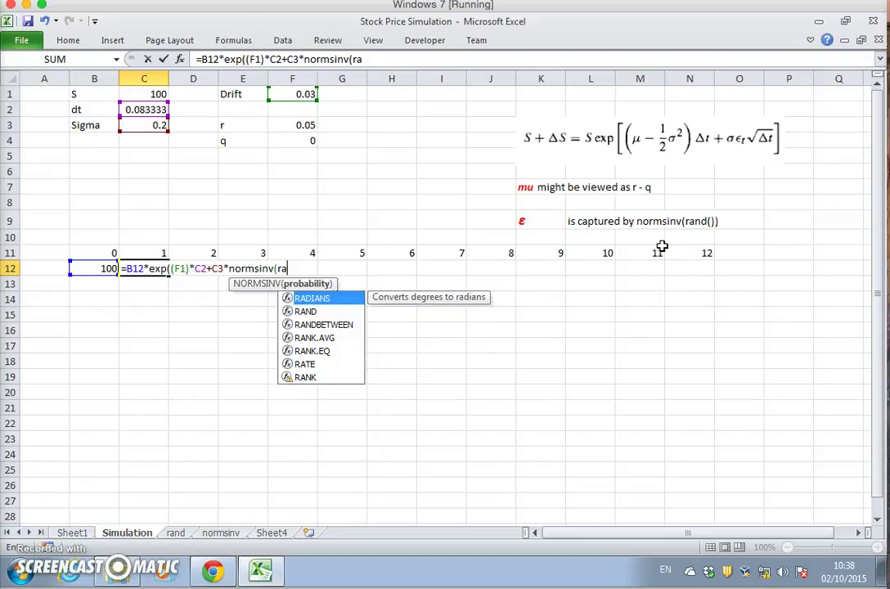
text(nd()
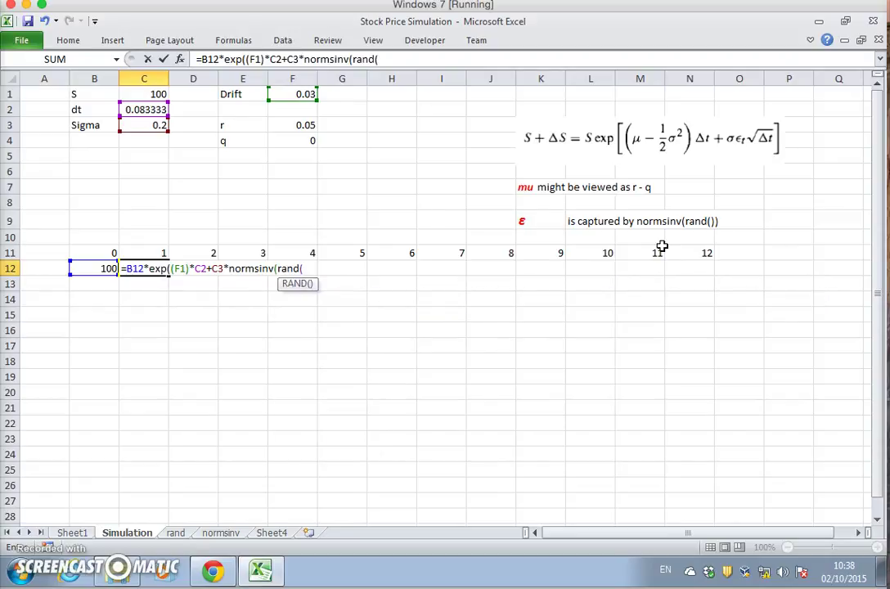
text())))
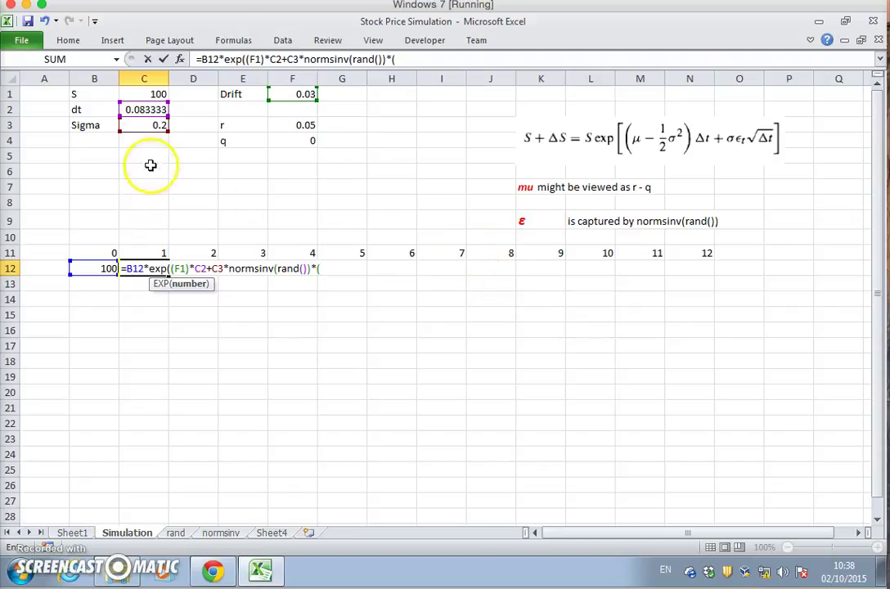
click(146, 110)
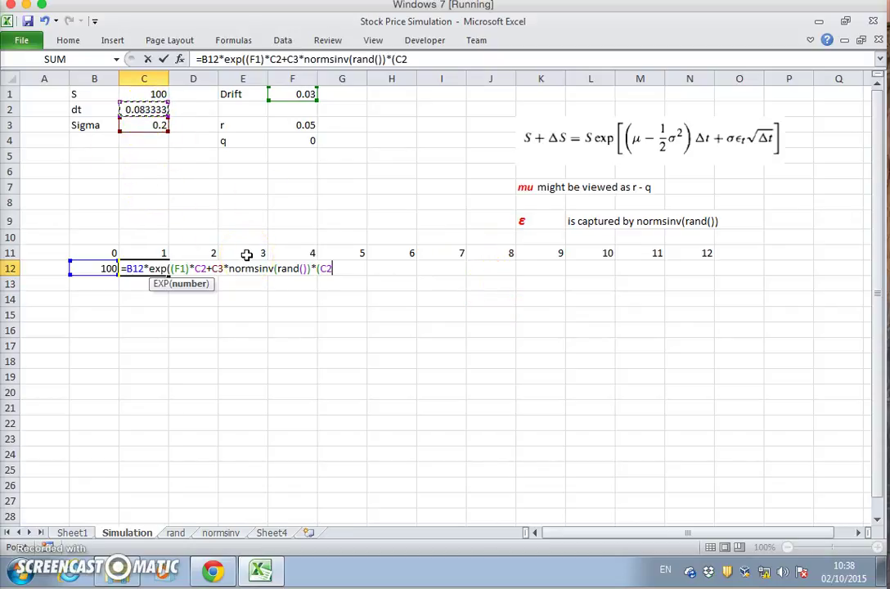
text(^0.5)
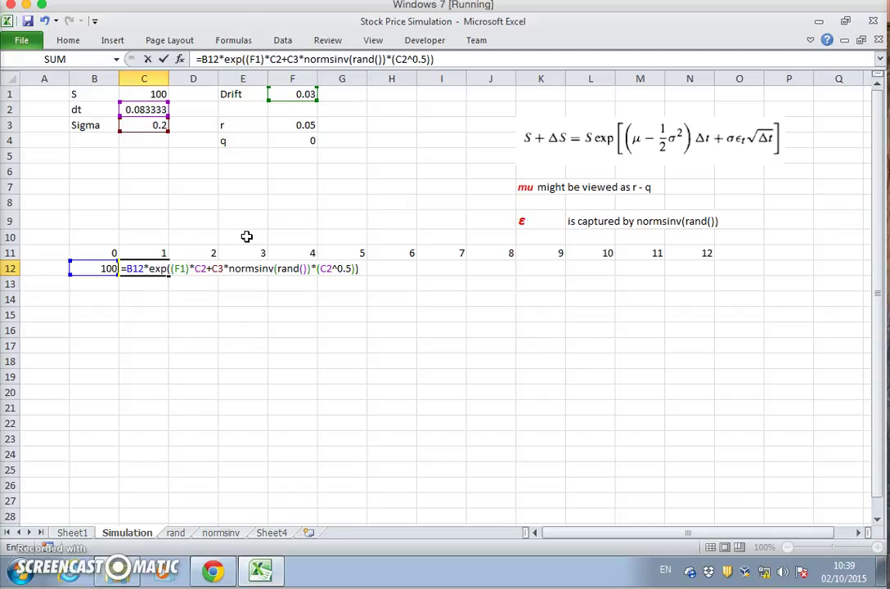
key(Return)
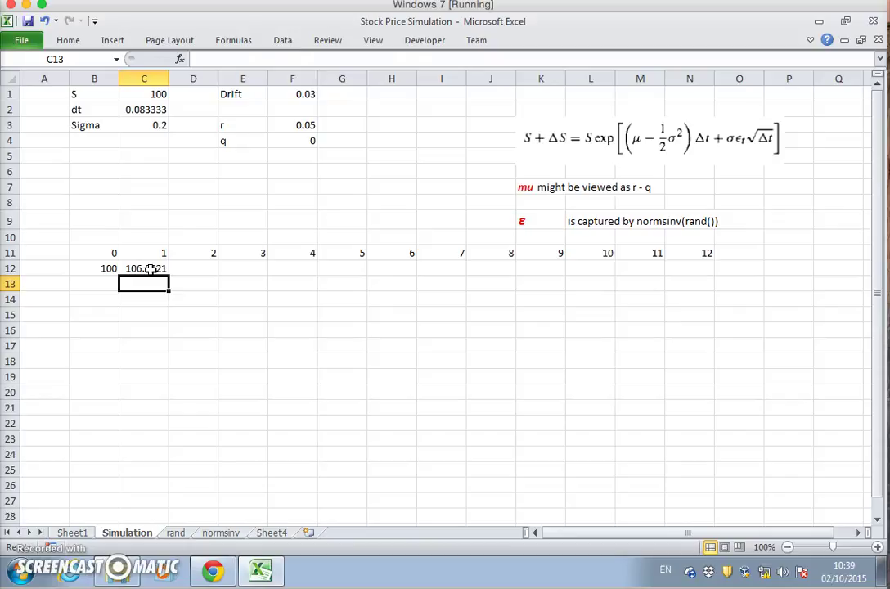
Make C12's F1, C2, C3 and square-root C2 references absolute ($F$1, $C$2, $C$3).
click(150, 270)
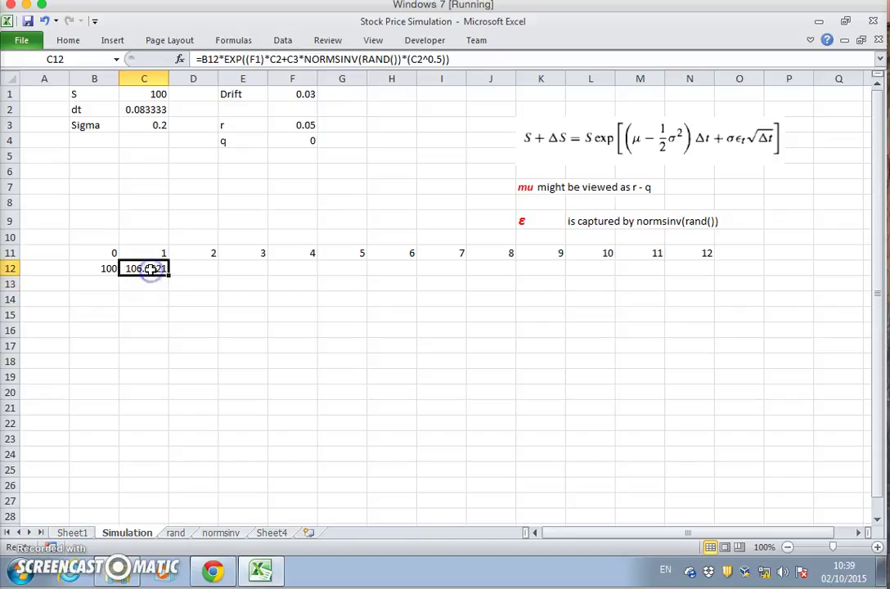
click(465, 58)
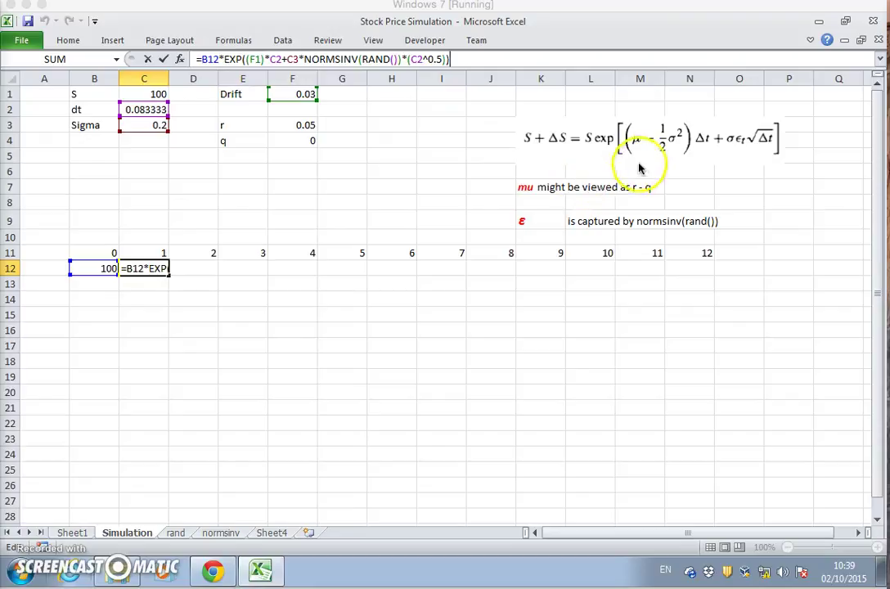
click(263, 60)
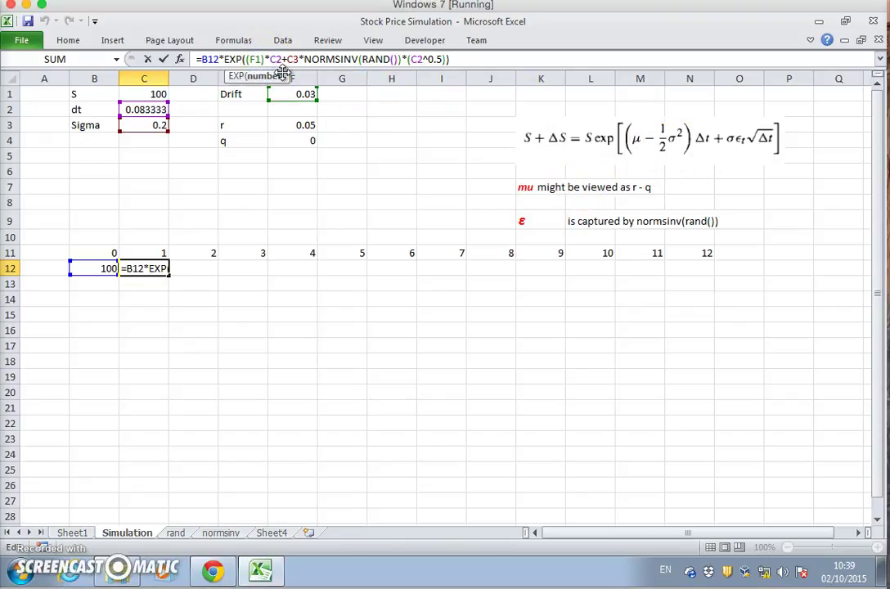
key(F4)
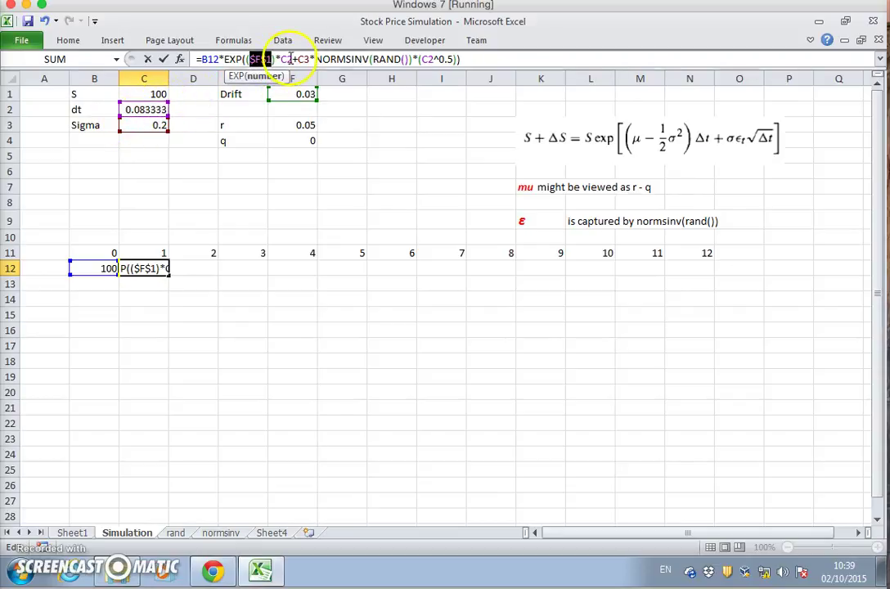
click(288, 59)
key(F4)
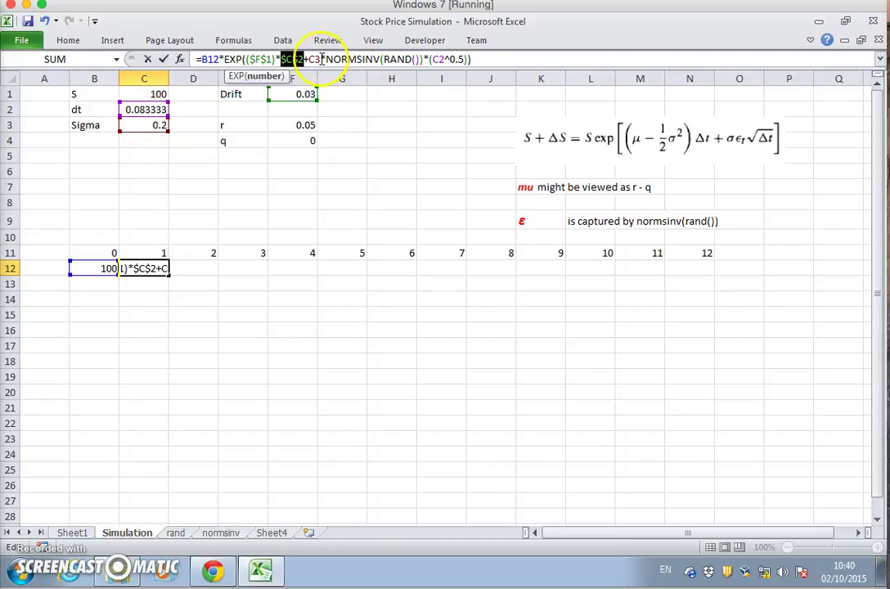
click(320, 59)
key(F4)
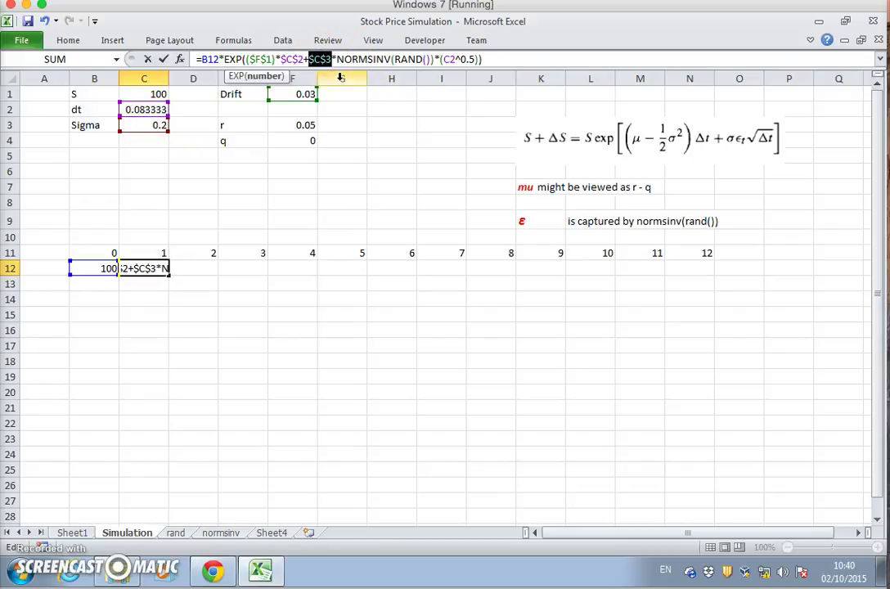
click(454, 59)
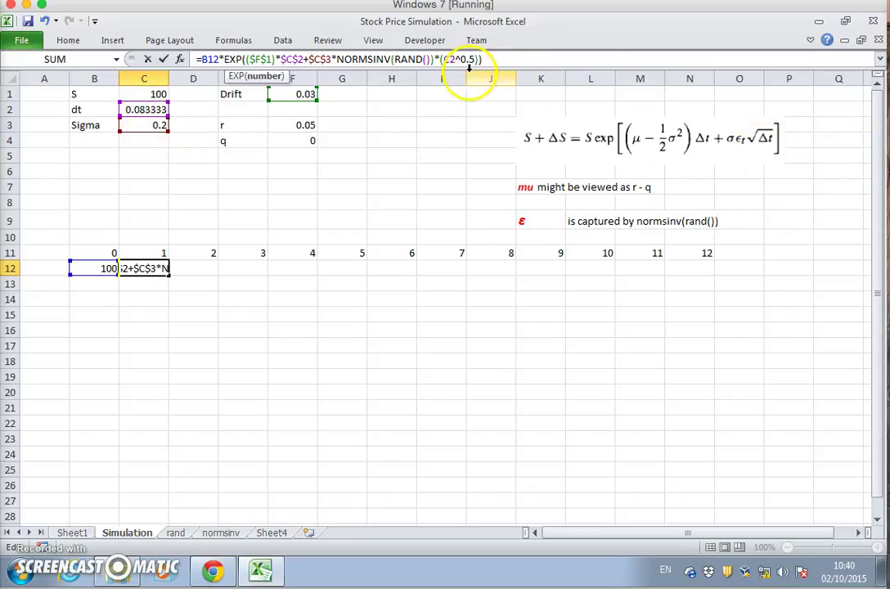
key(F4)
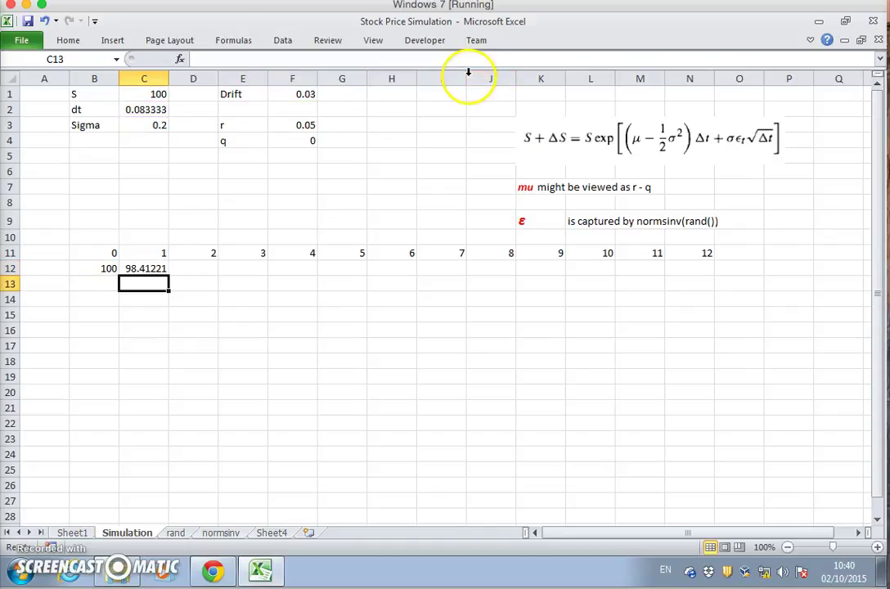
Fill C12's formula across to N12, giving a 12-step path ending at 98.34879.
click(149, 269)
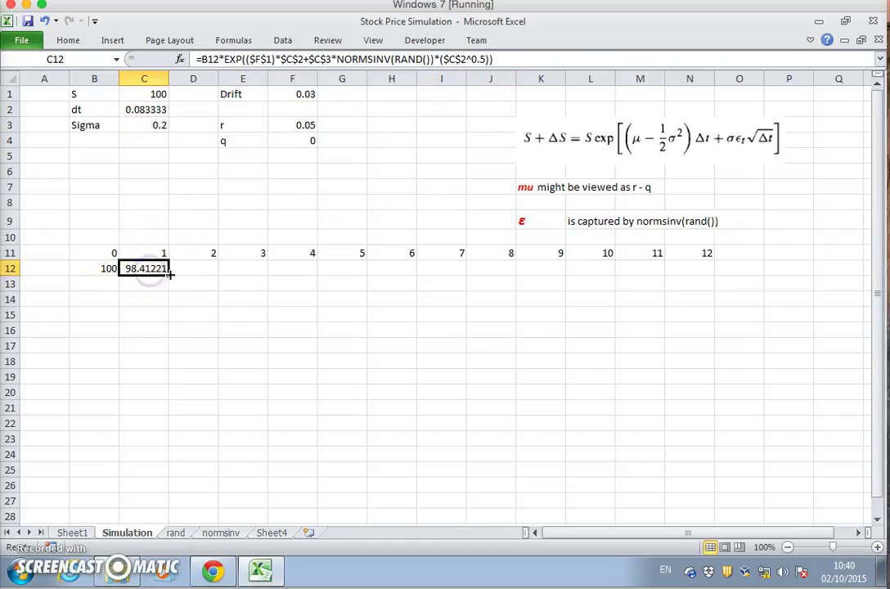
drag(168, 276, 655, 318)
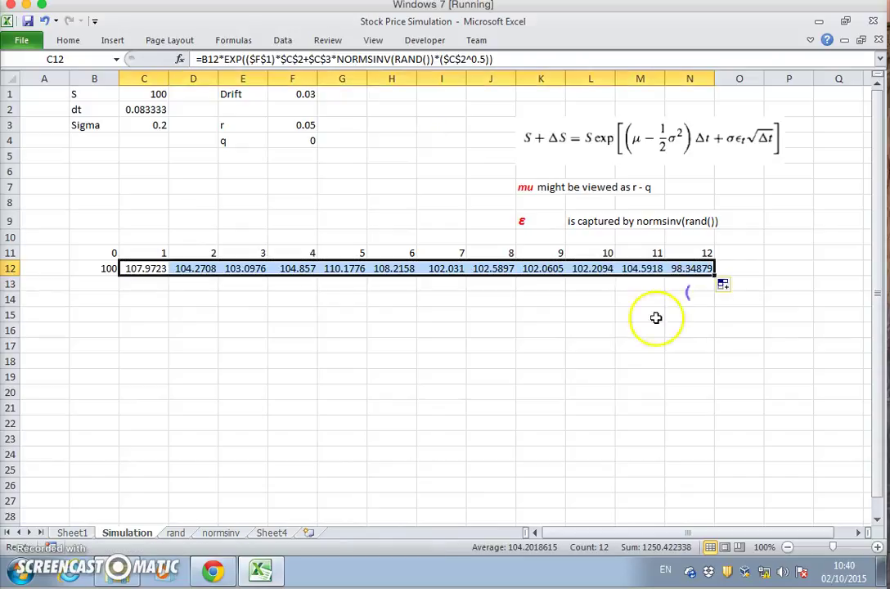
click(588, 364)
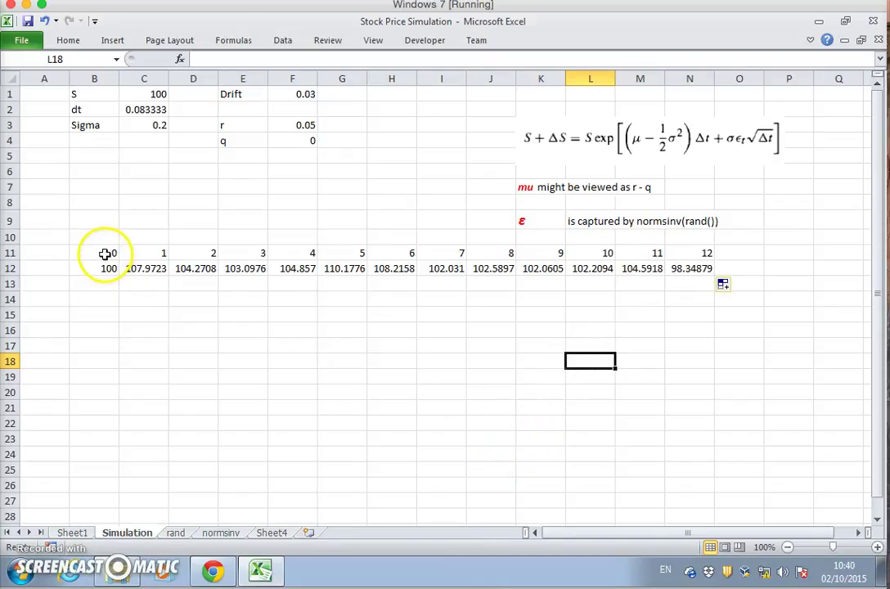
drag(105, 252, 390, 283)
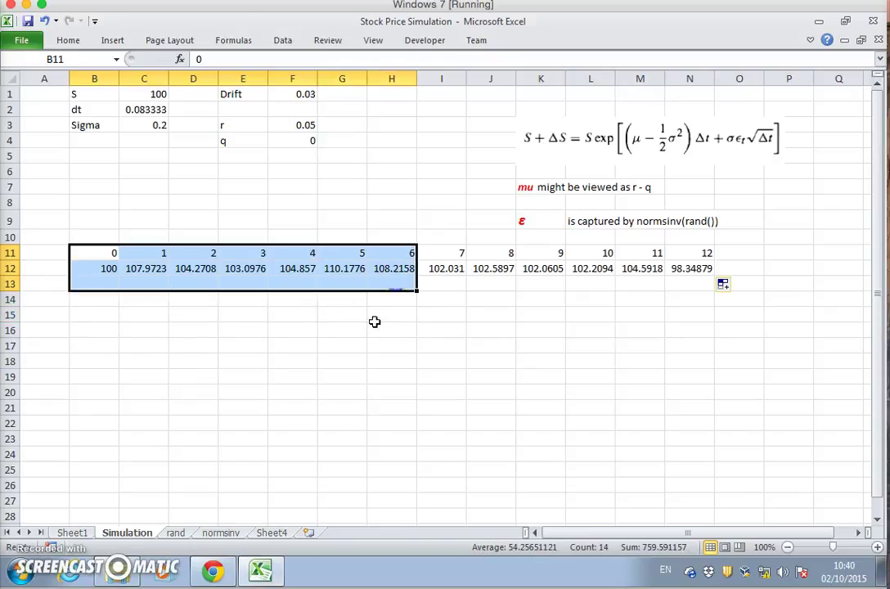
Insert an empty 2-D line chart and move it below the price rows.
click(341, 376)
click(113, 41)
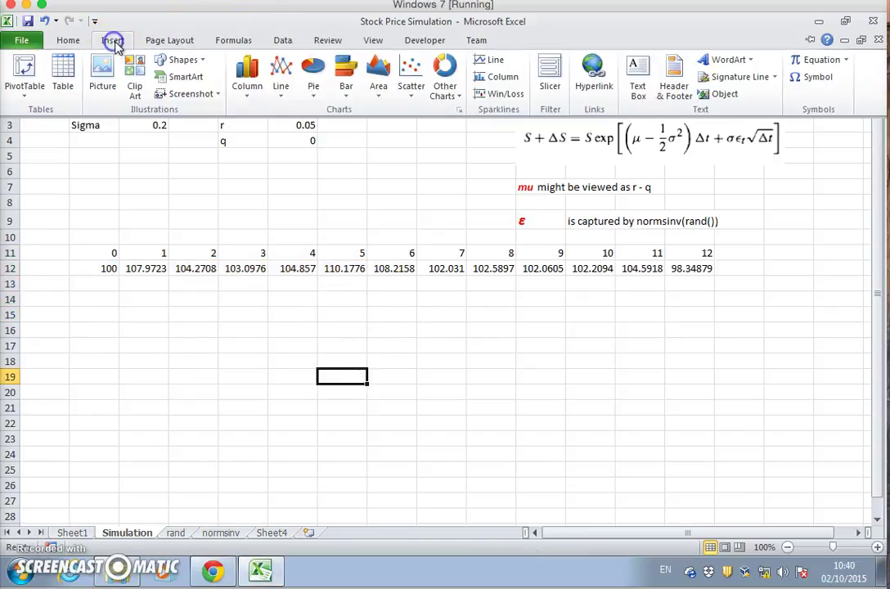
click(412, 90)
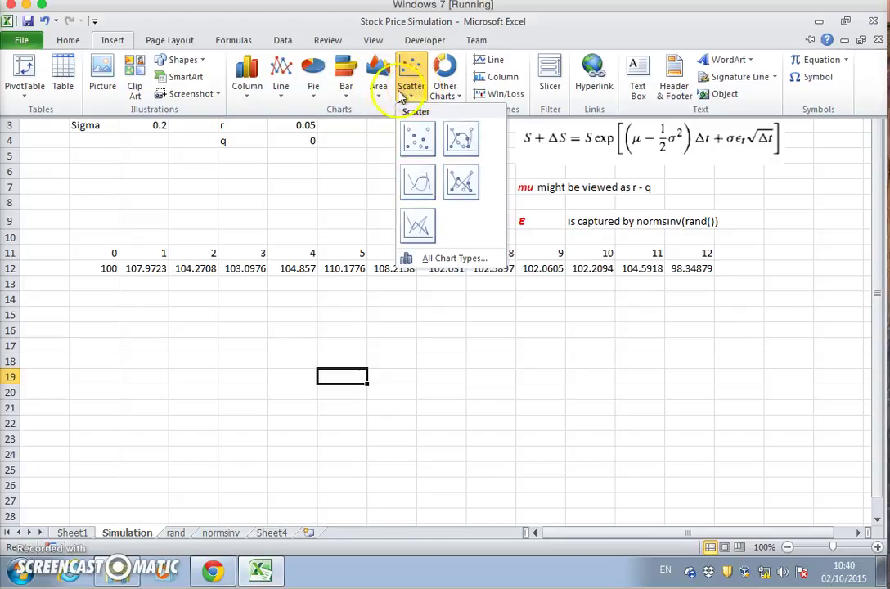
click(282, 87)
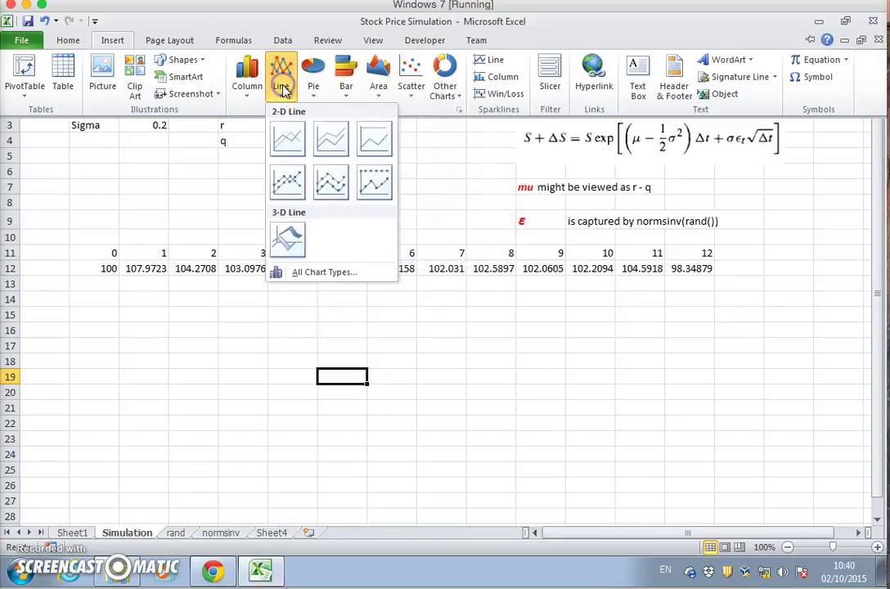
click(287, 141)
drag(426, 281, 472, 350)
Add a 'Stock Price Simulation' chart series with values B12:N12.
right_click(469, 350)
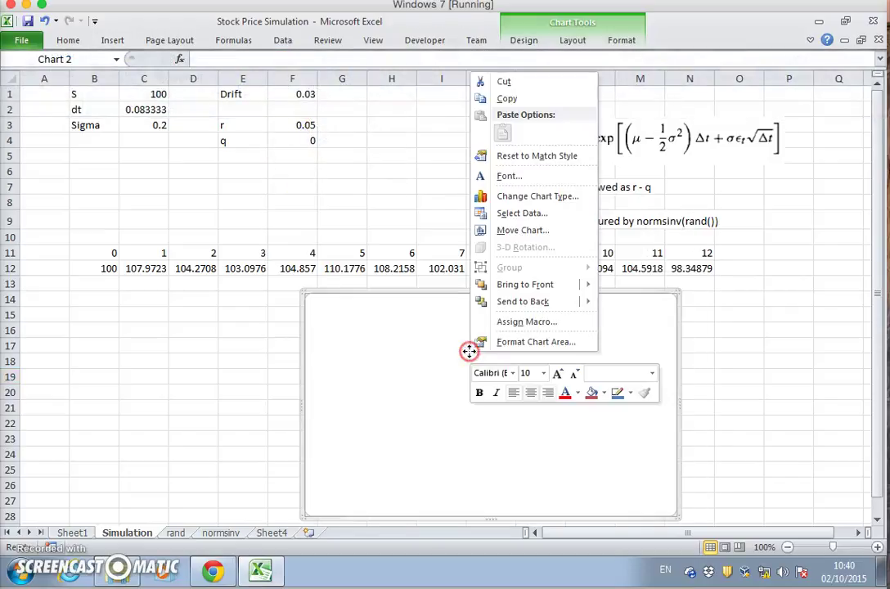
click(532, 214)
click(423, 171)
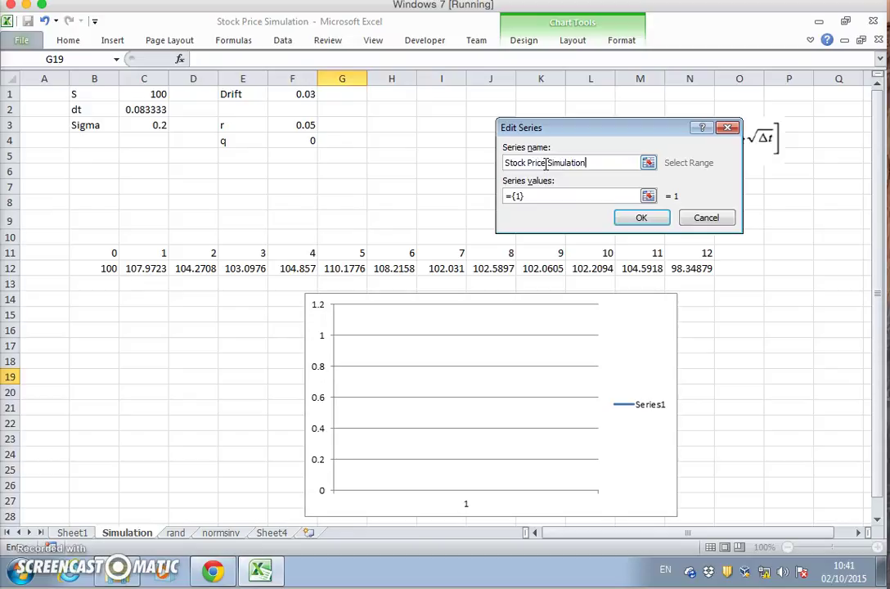
click(528, 195)
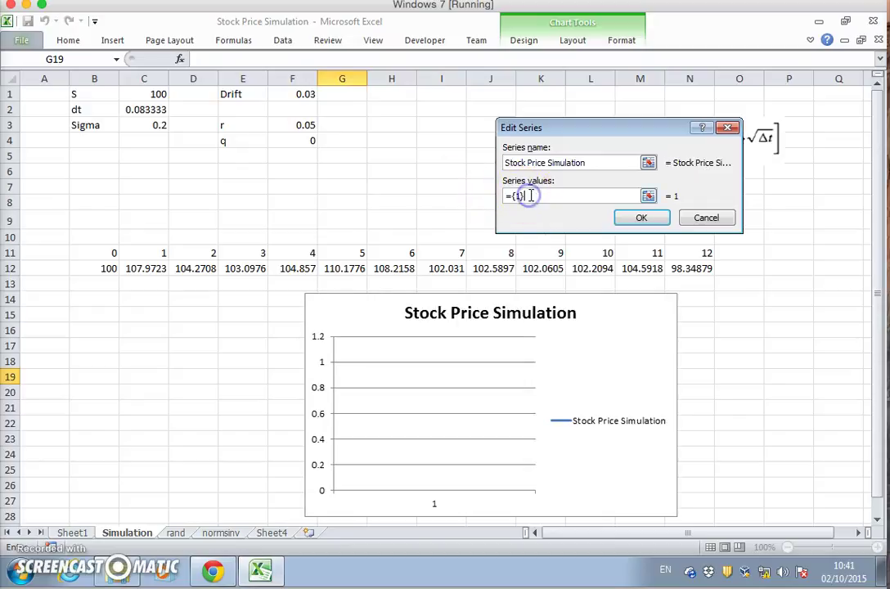
key(BackSpace)
key(BackSpace)
key(BackSpace)
key(BackSpace)
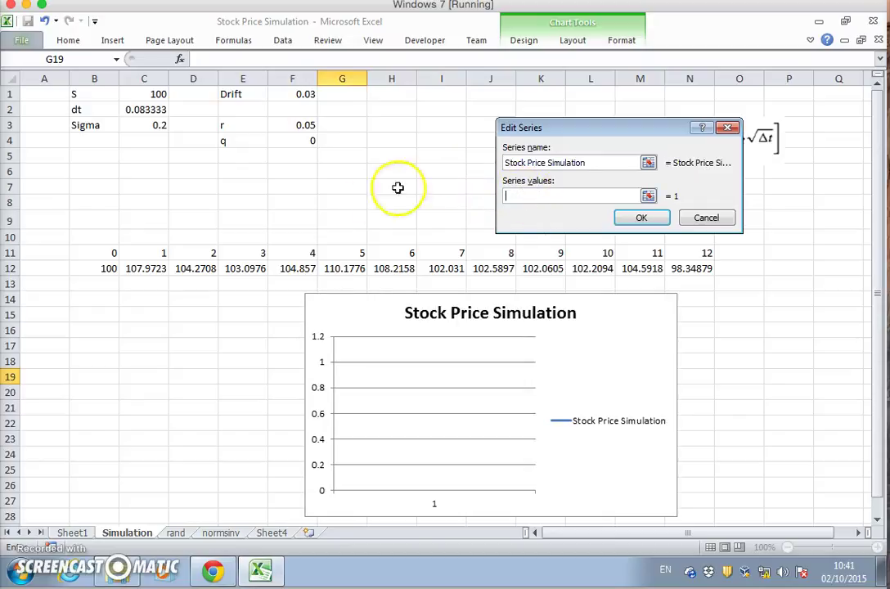
click(111, 268)
drag(111, 268, 691, 268)
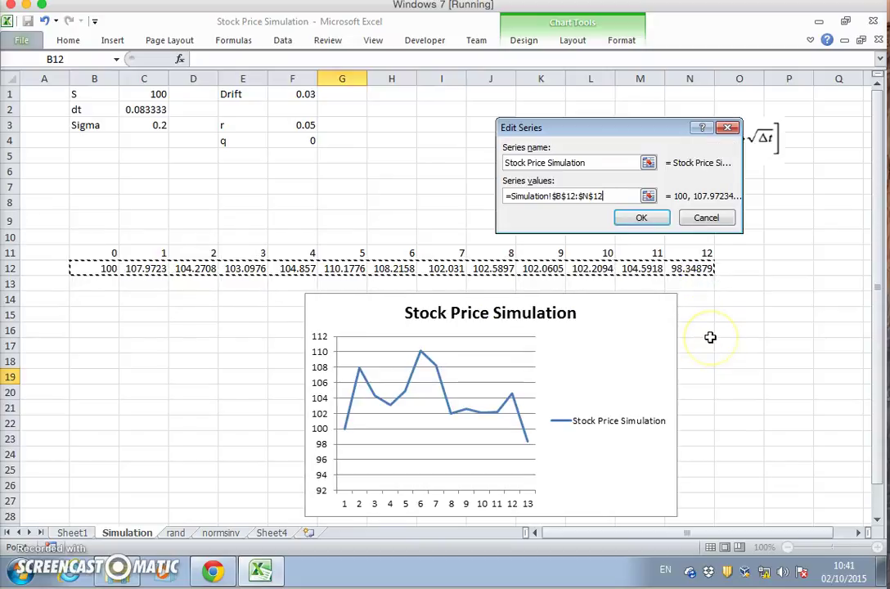
click(644, 219)
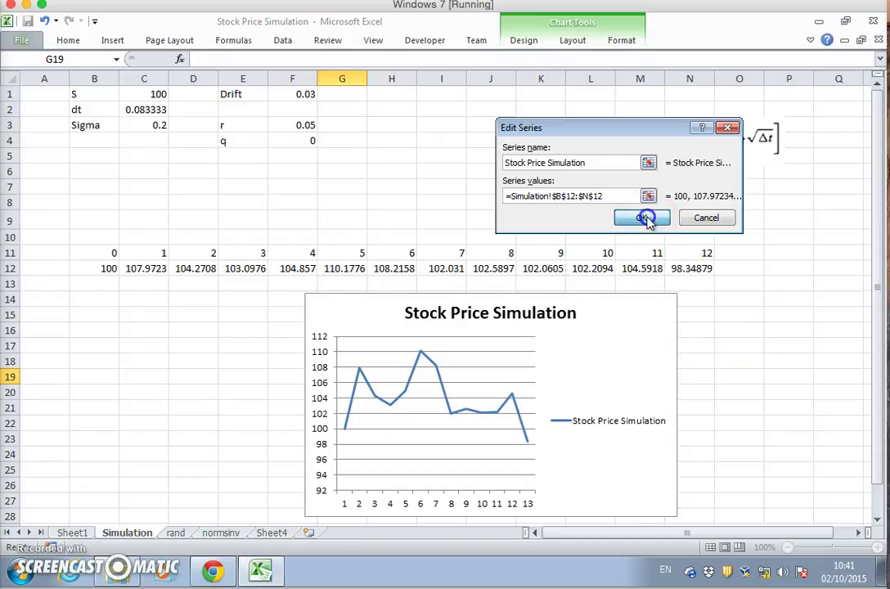
Use the step numbers in B11:N11 as the horizontal axis labels.
click(654, 172)
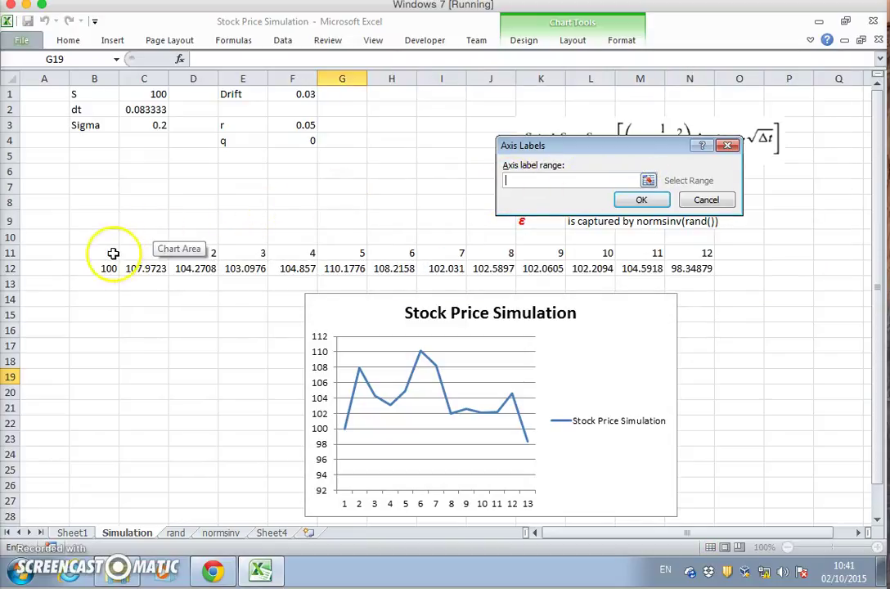
drag(103, 253, 669, 255)
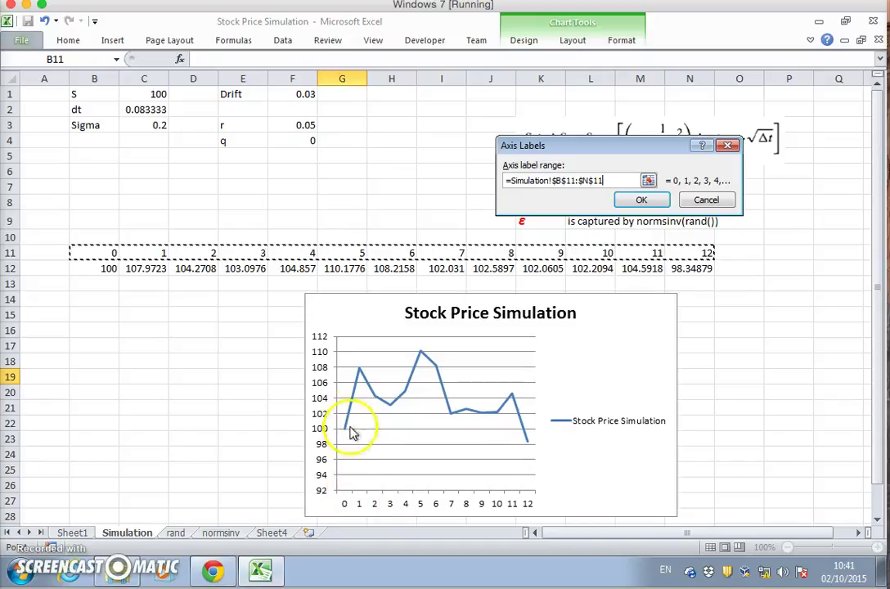
click(641, 201)
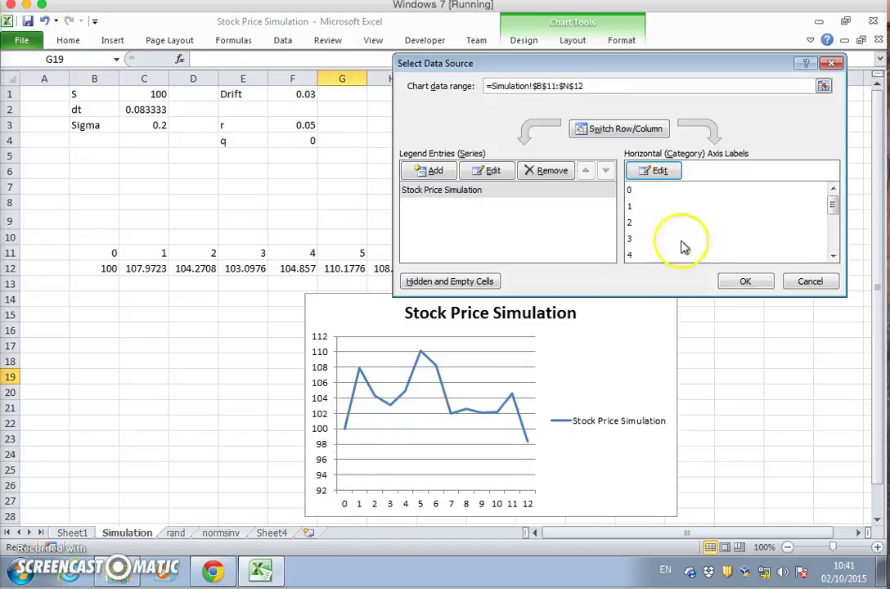
click(730, 282)
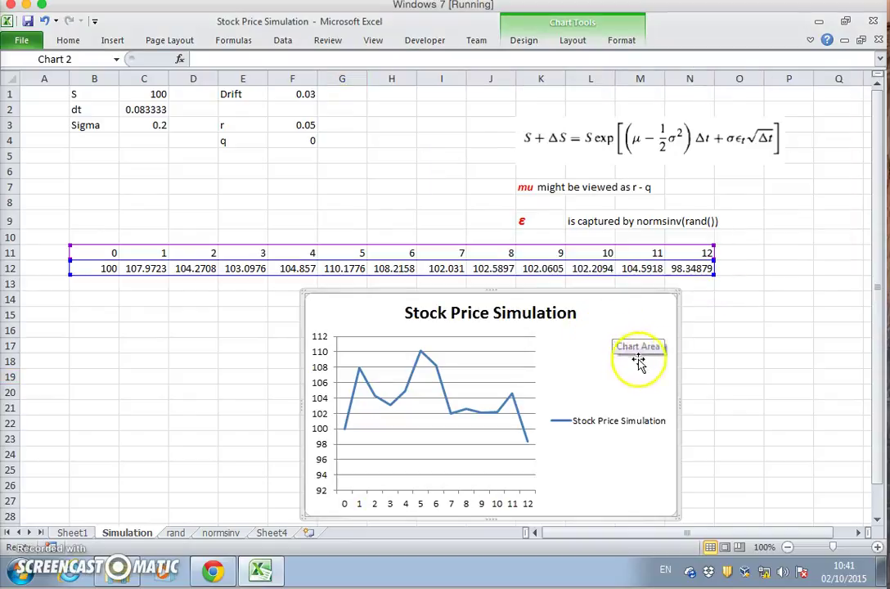
Recalculate four times with F9 to generate fresh random price paths.
click(141, 344)
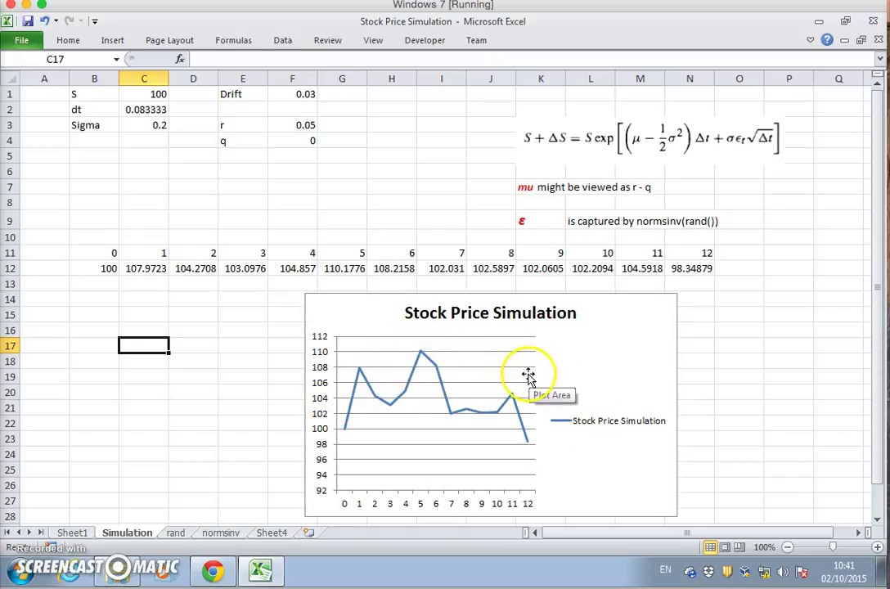
key(F9)
key(F9)
key(F9)
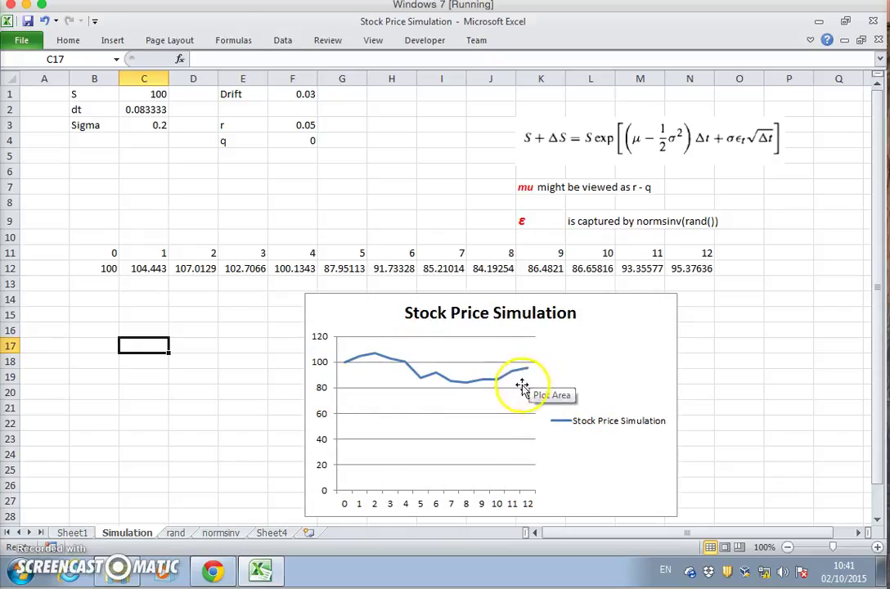
key(F9)
key(F9)
key(F9)
key(F9)
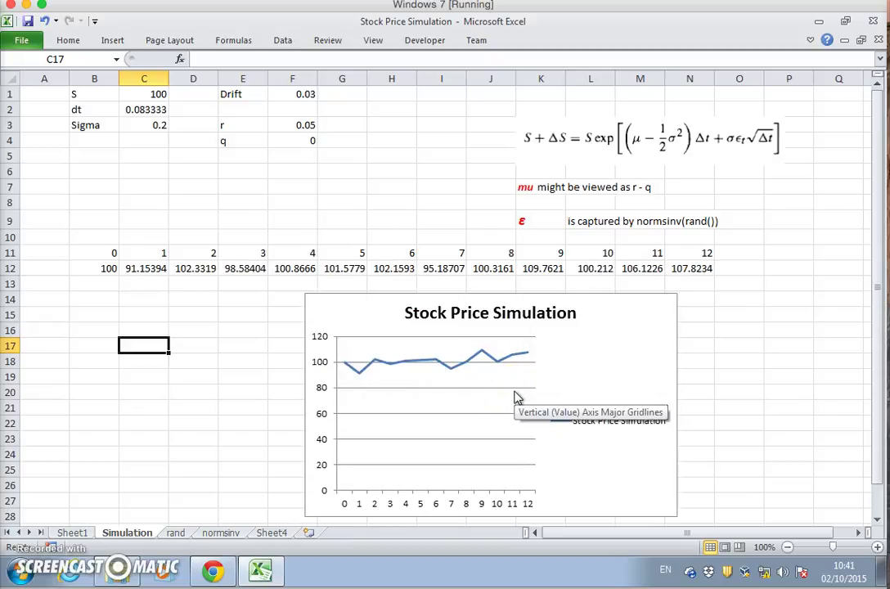
key(F9)
key(F9)
key(F9)
key(F9)
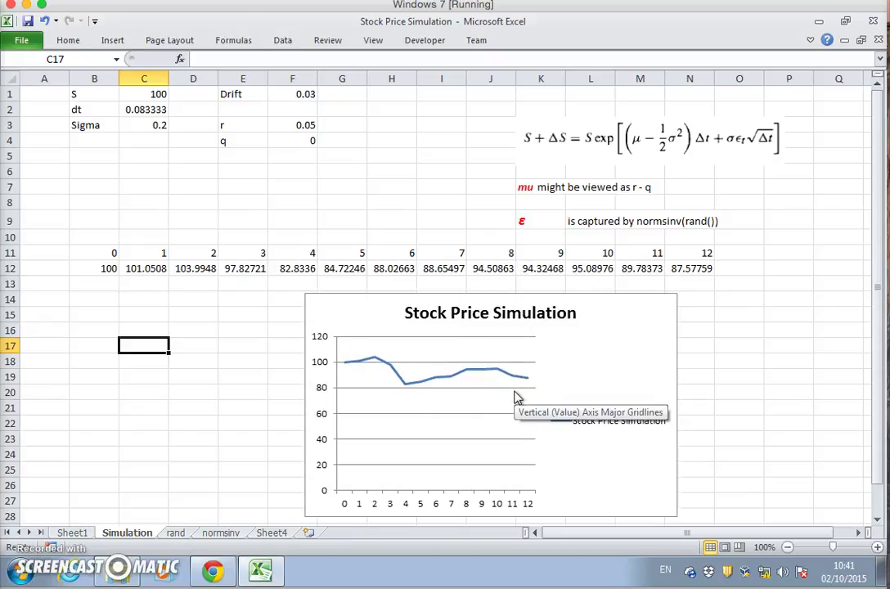
key(F9)
key(F9)
key(F9)
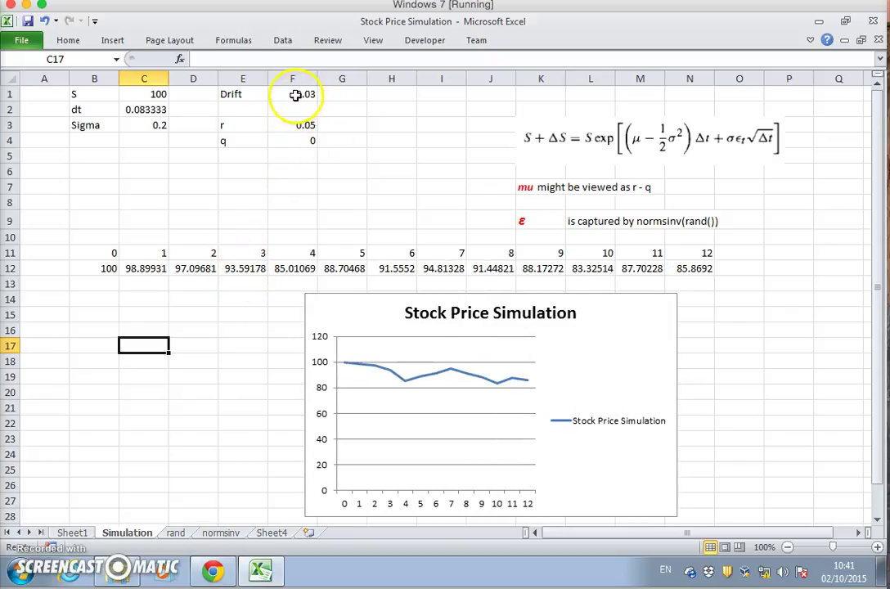
Set Sigma in C3 to 0 and recalculate, flattening the price path.
click(142, 126)
text(0)
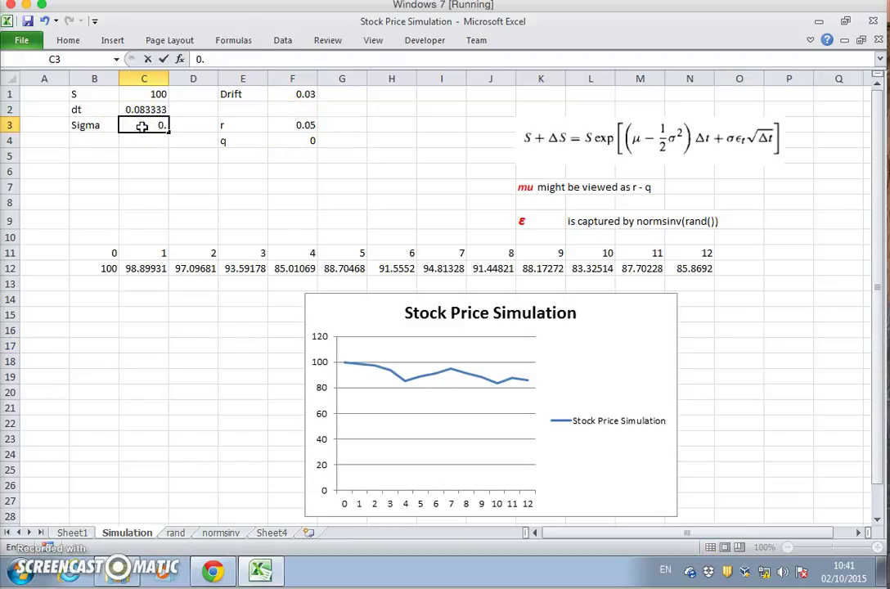
key(Return)
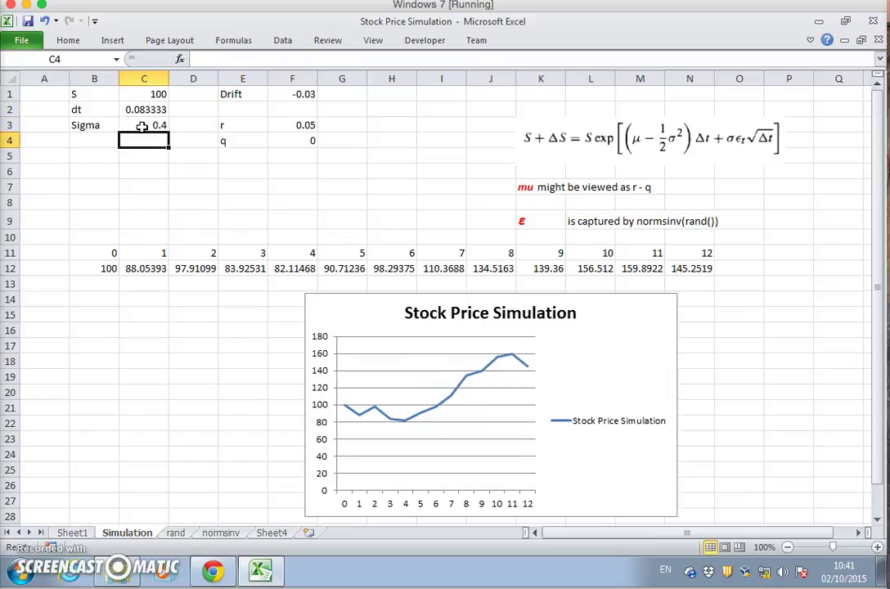
key(F9)
key(F9)
key(F9)
key(F9)
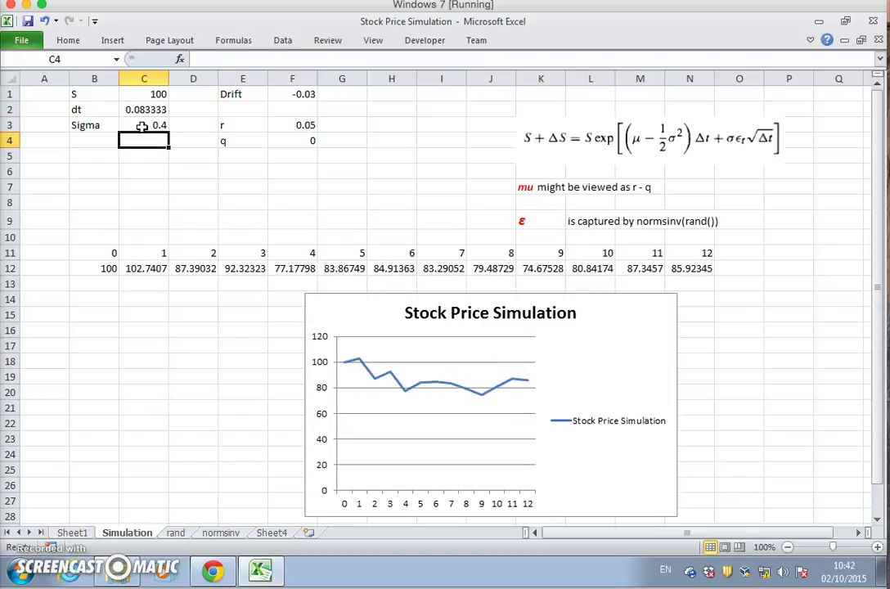
key(F9)
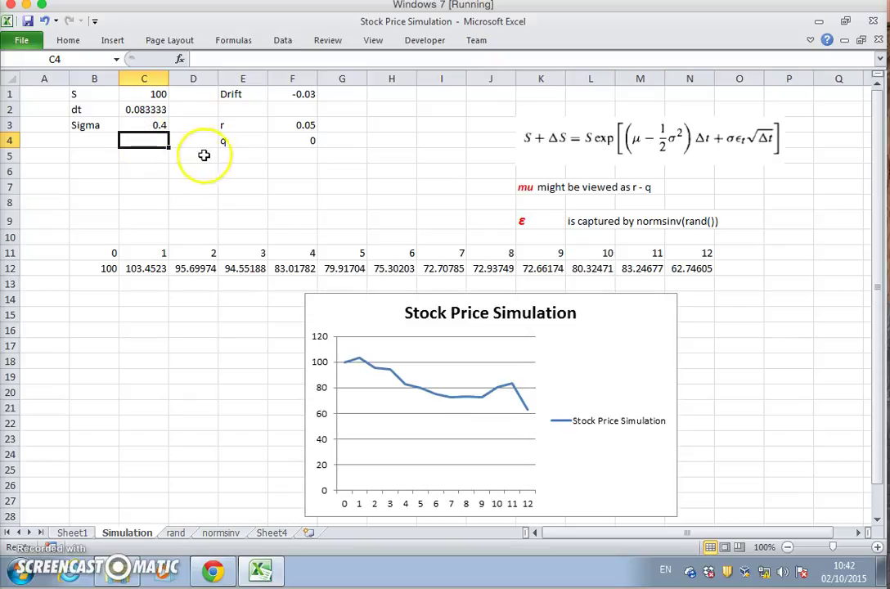
click(160, 124)
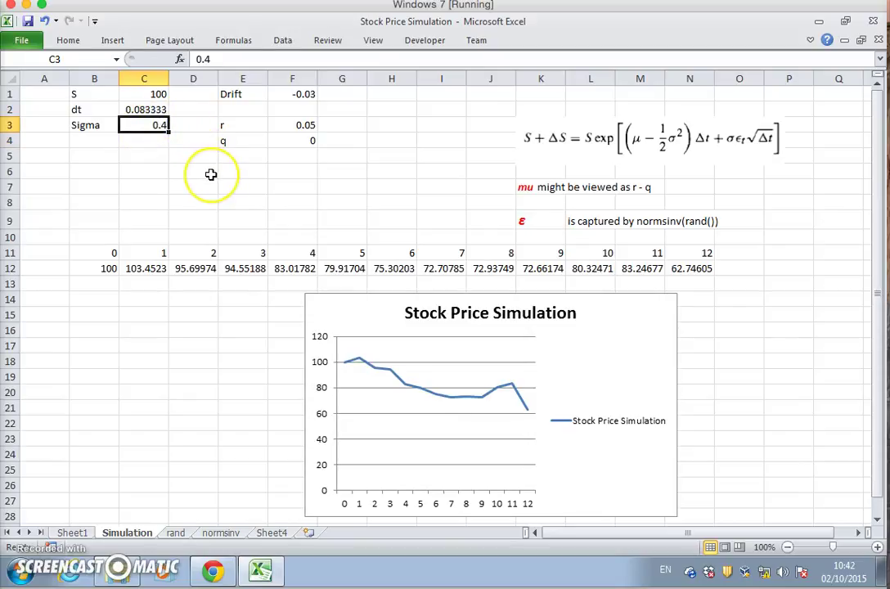
text(0)
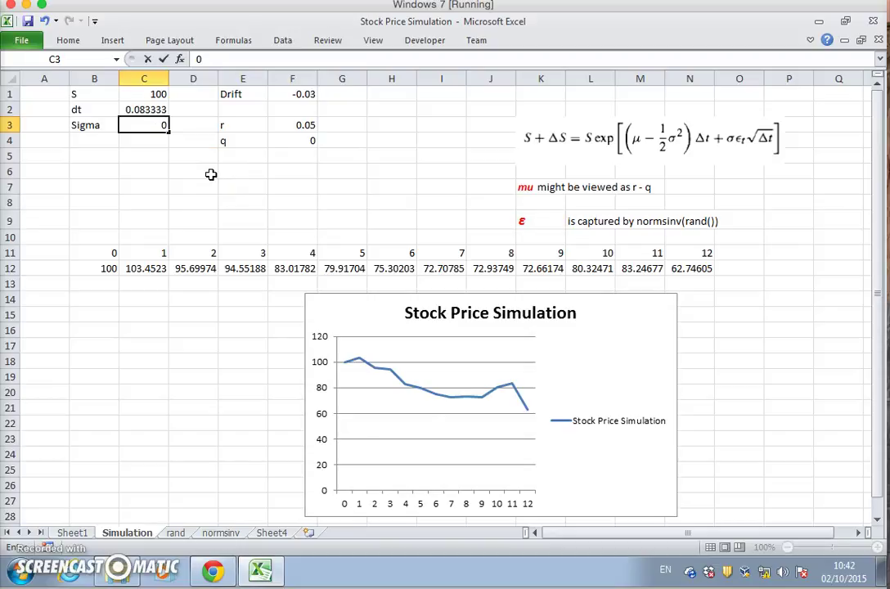
key(Return)
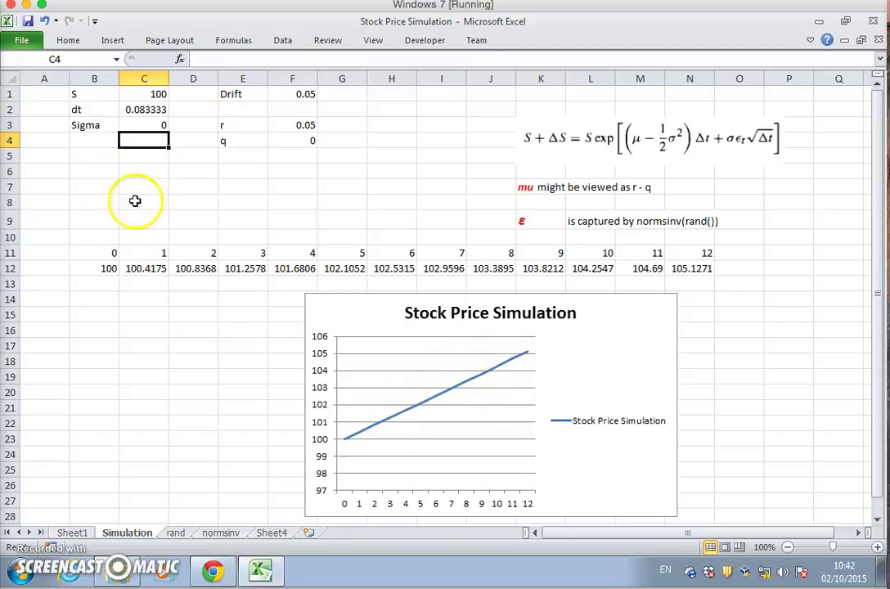
Try Sigma 0.1 with a couple of recalculations, then restore Sigma to 0.2.
click(150, 127)
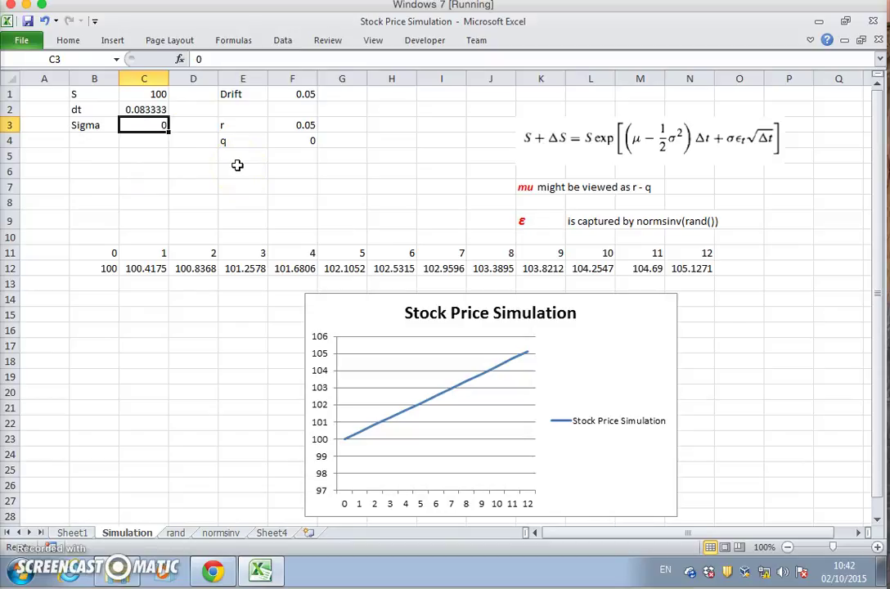
text(.1)
key(Return)
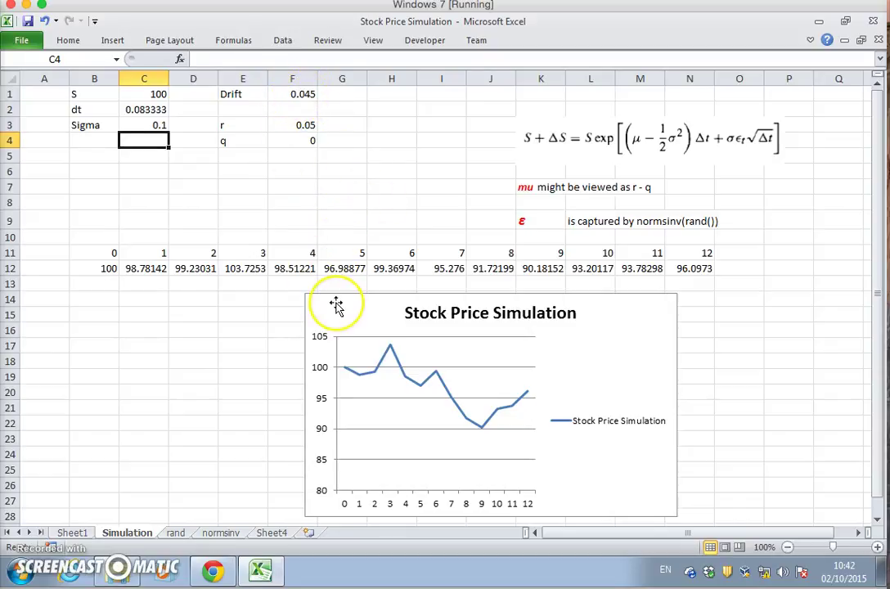
key(F9)
key(F9)
key(F9)
key(F9)
key(F9)
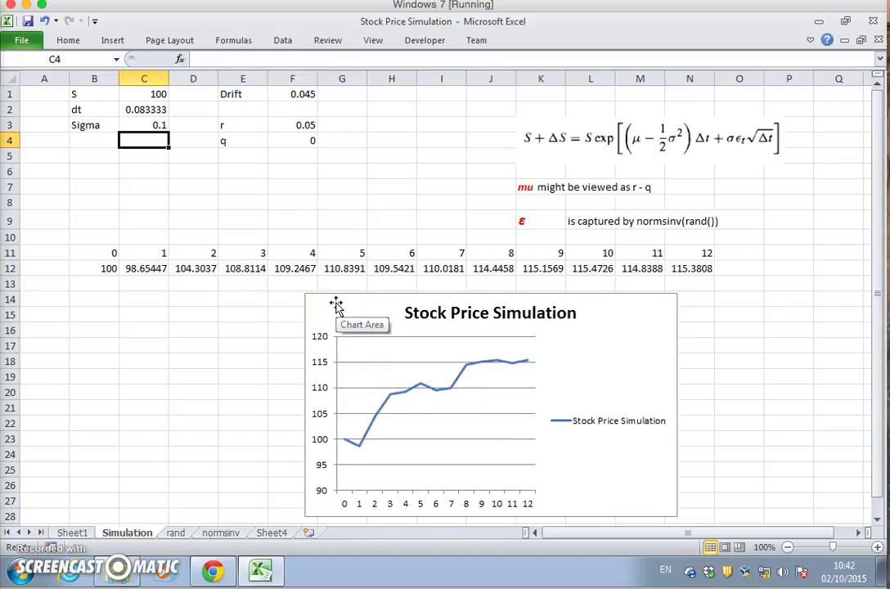
key(F9)
key(F9)
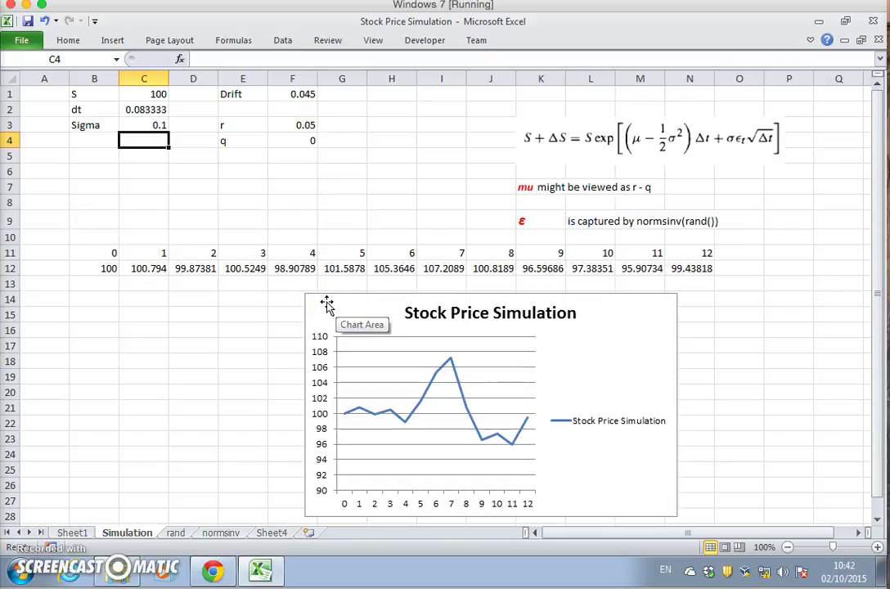
click(152, 123)
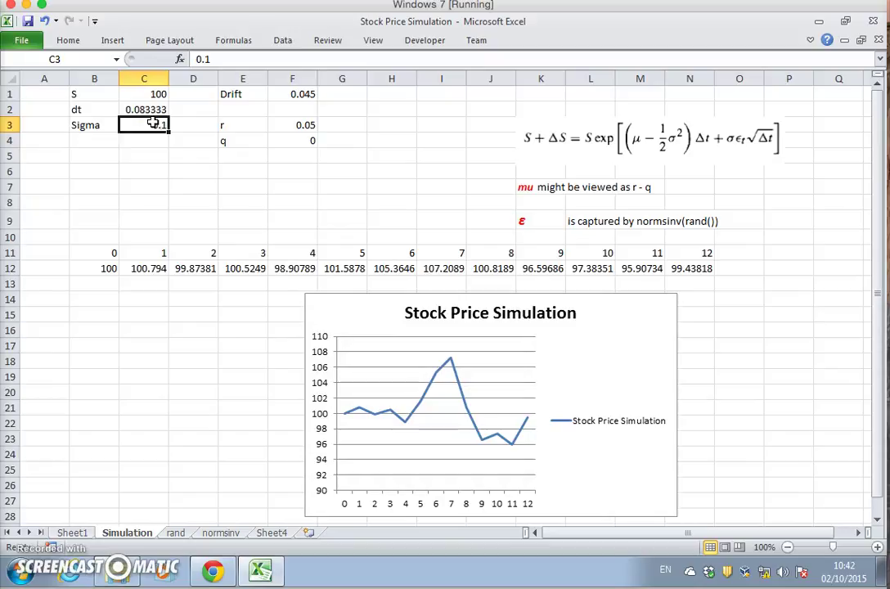
text(0.2)
key(Return)
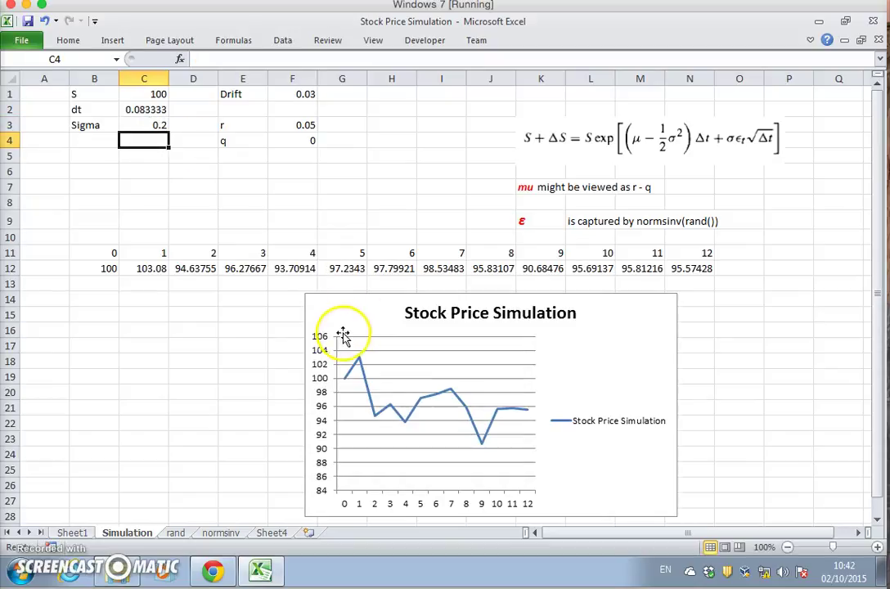
key(F9)
key(F9)
key(F9)
key(F9)
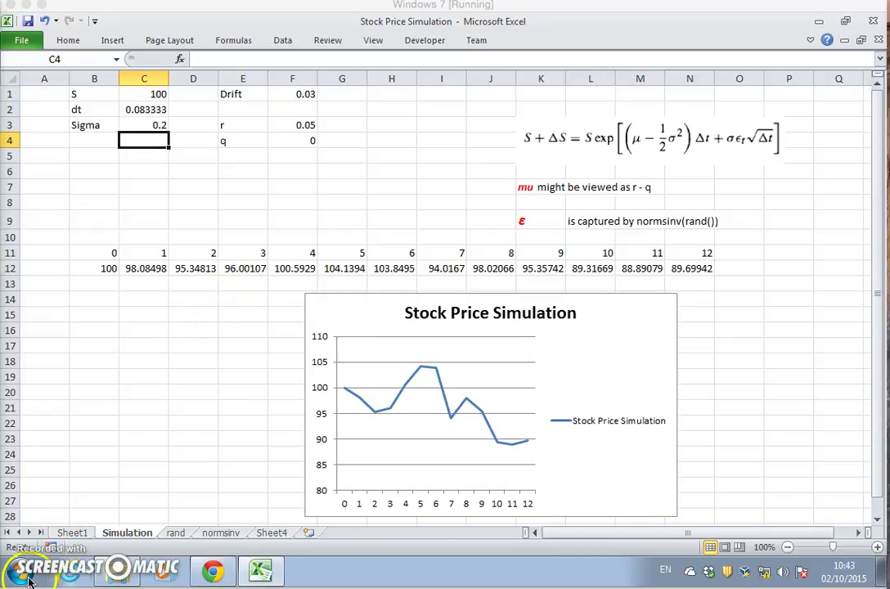
Select and copy the entire Simulation sheet.
click(266, 532)
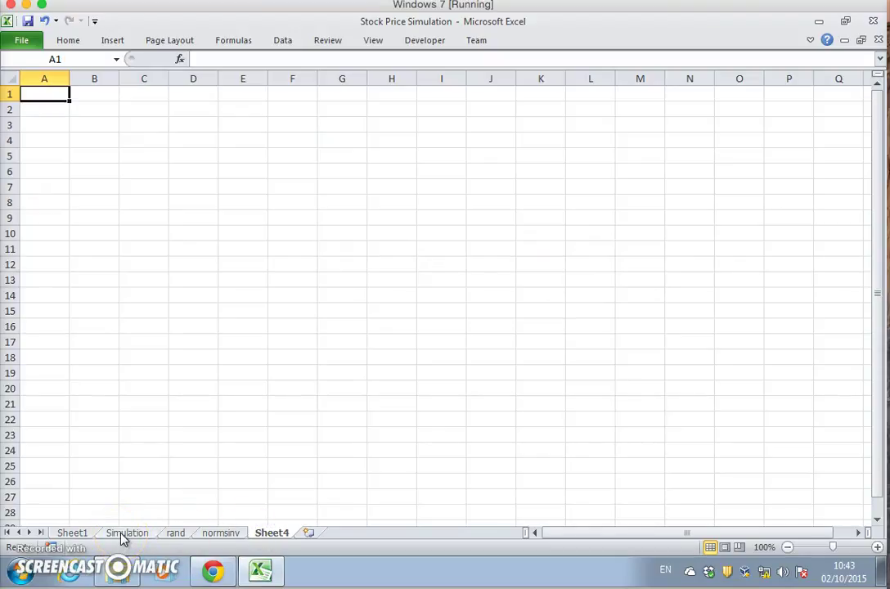
click(123, 534)
click(13, 78)
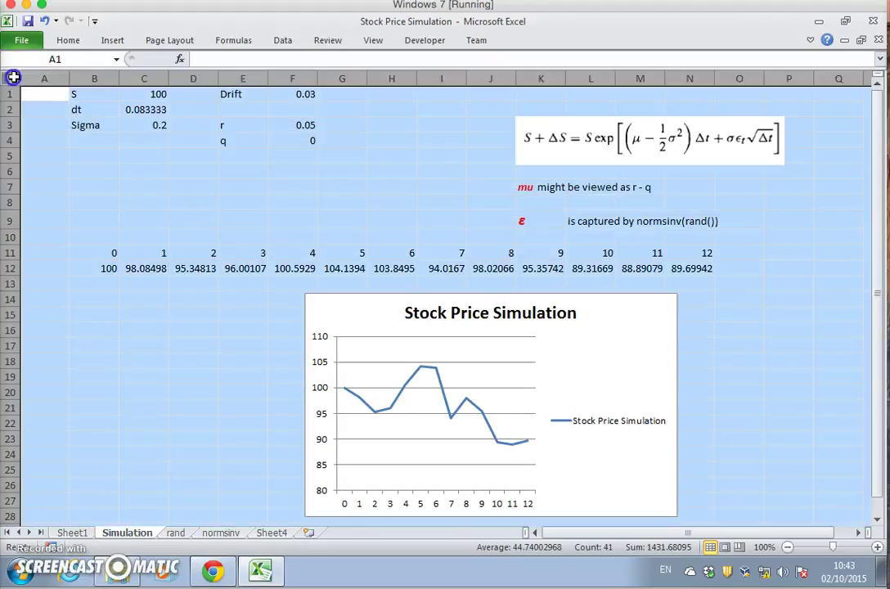
click(67, 40)
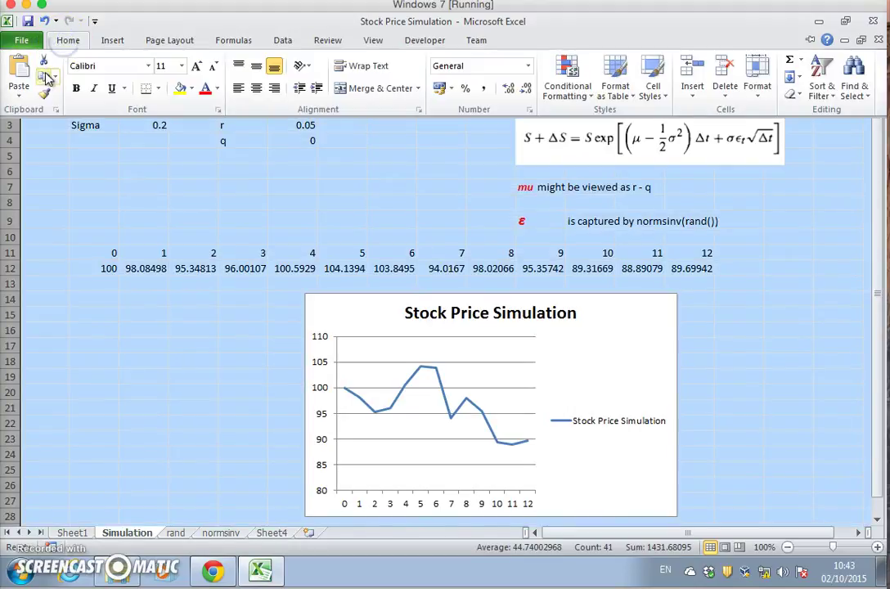
click(46, 77)
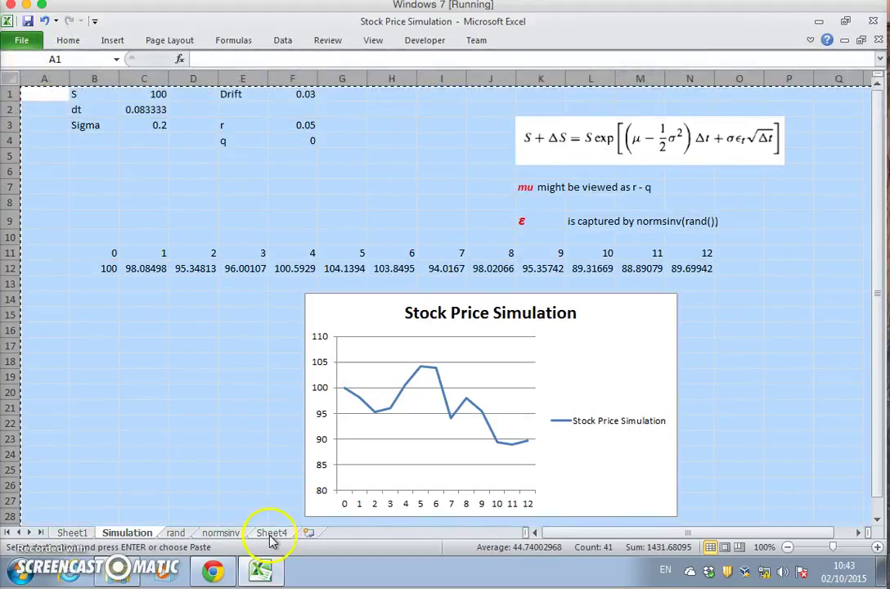
Rename Sheet4 to 'Crude Monte Carlo'.
click(271, 533)
double_click(271, 533)
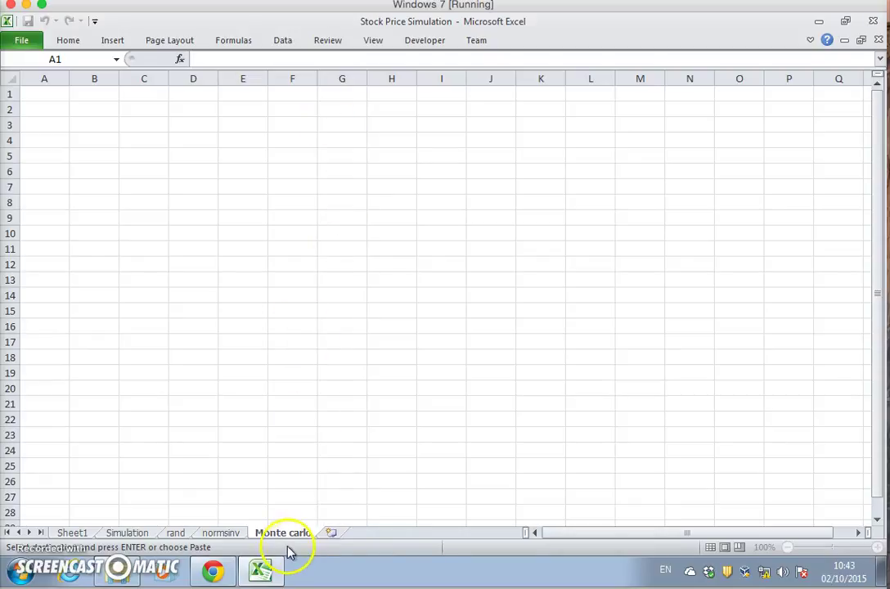
key(BackSpace)
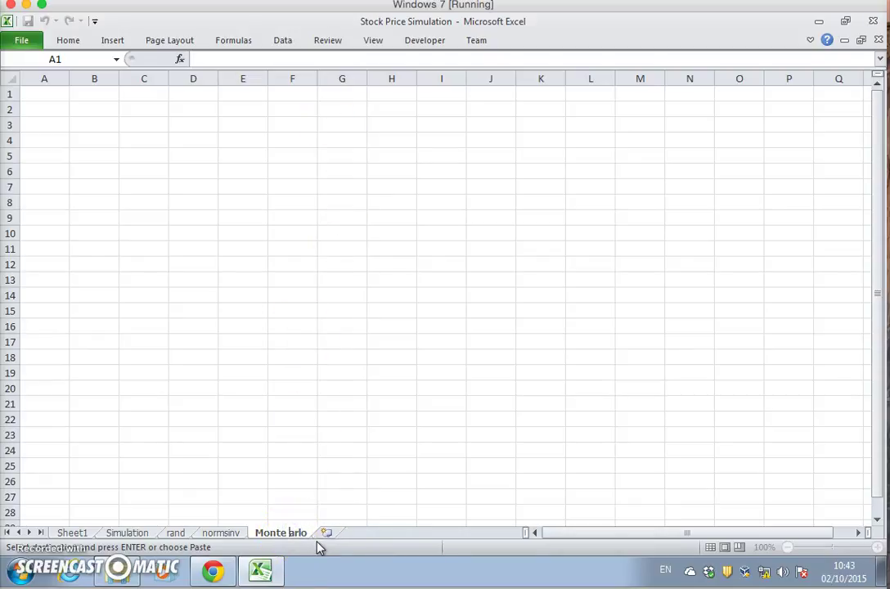
text(C)
click(272, 532)
text(Crude)
key(Return)
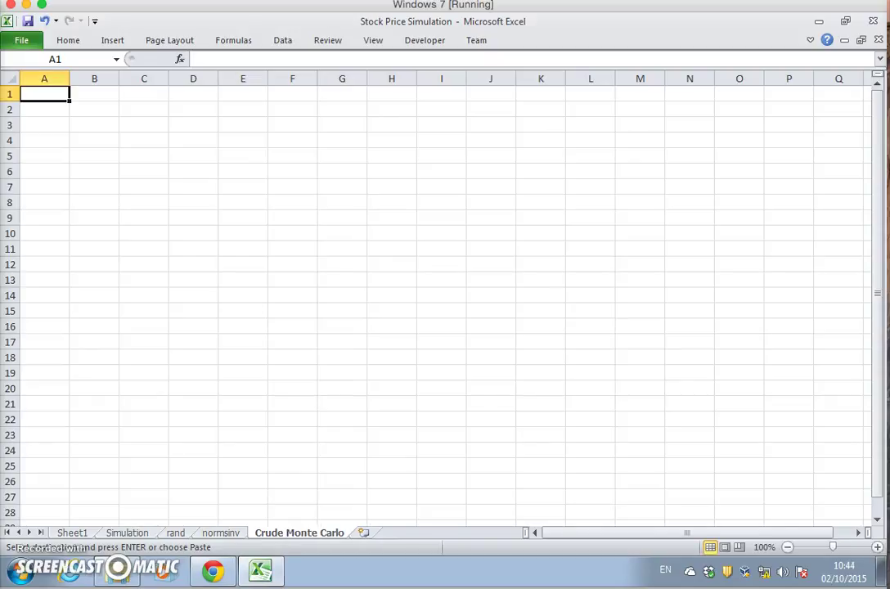
Paste the Simulation contents into Crude Monte Carlo and select the notes from K9.
click(127, 532)
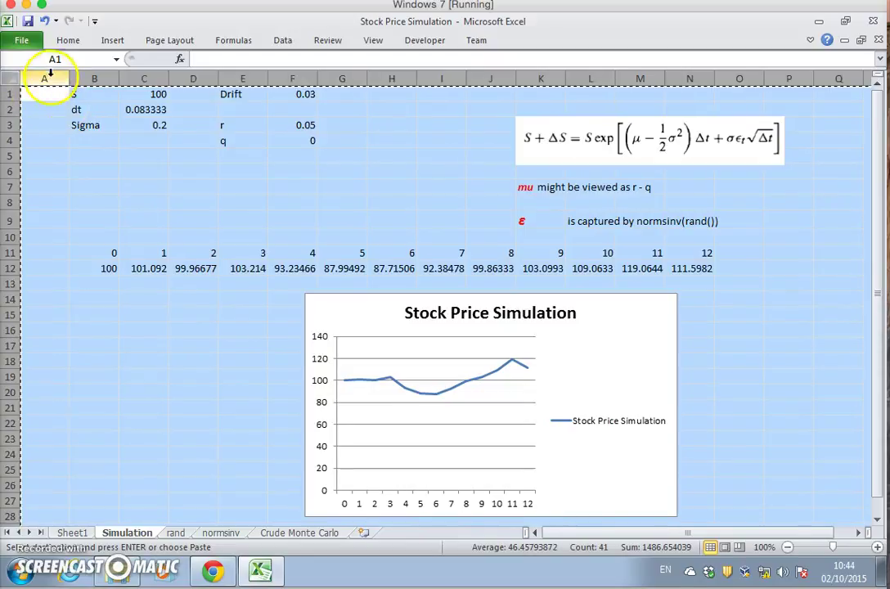
click(278, 533)
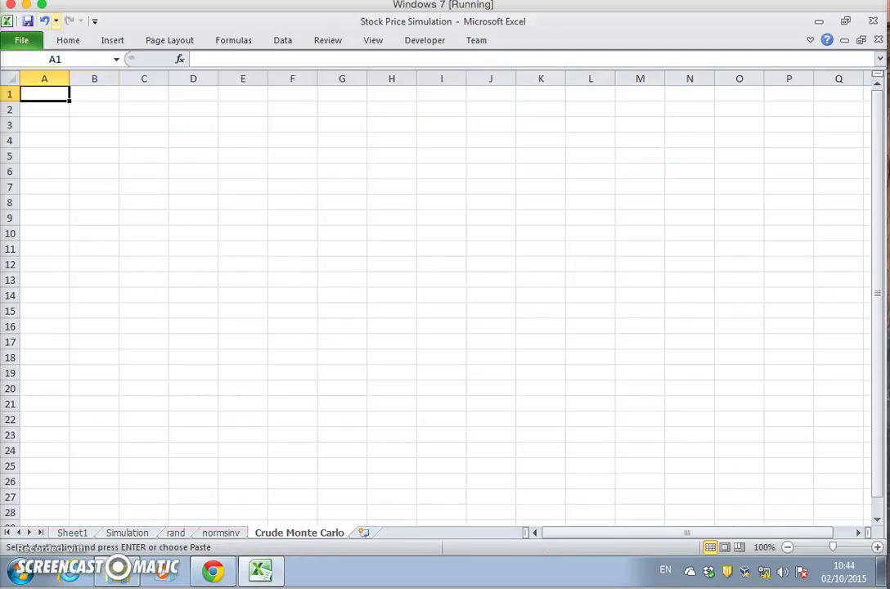
click(68, 40)
click(20, 68)
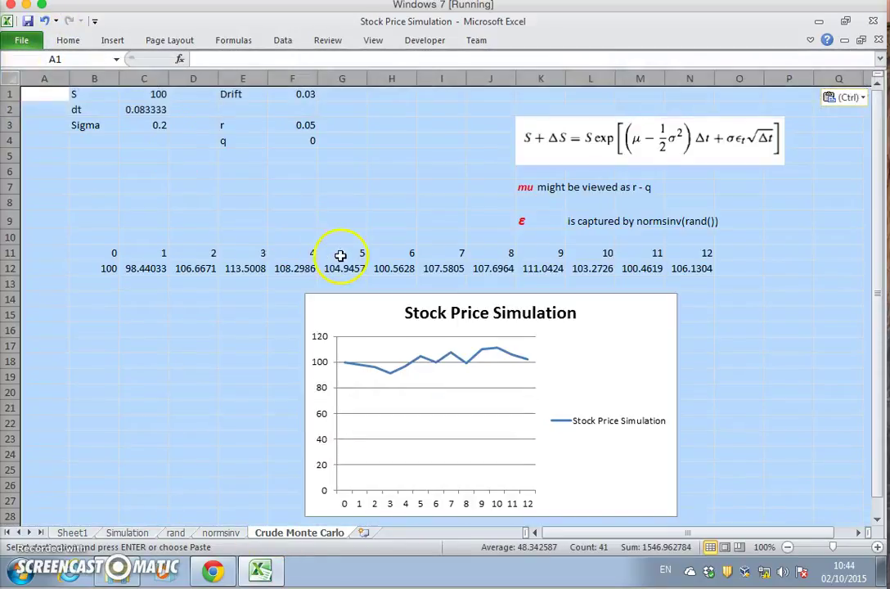
click(324, 213)
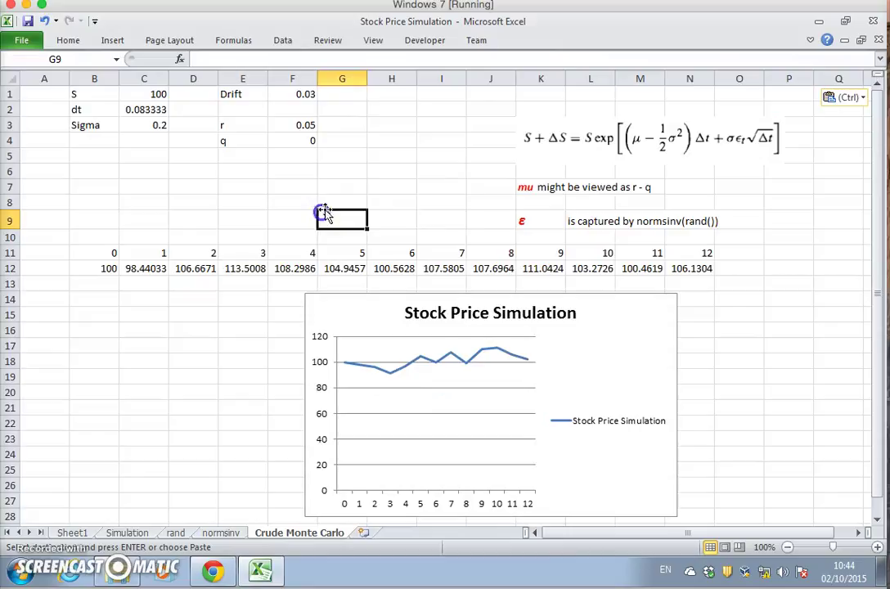
click(516, 220)
drag(551, 221, 699, 187)
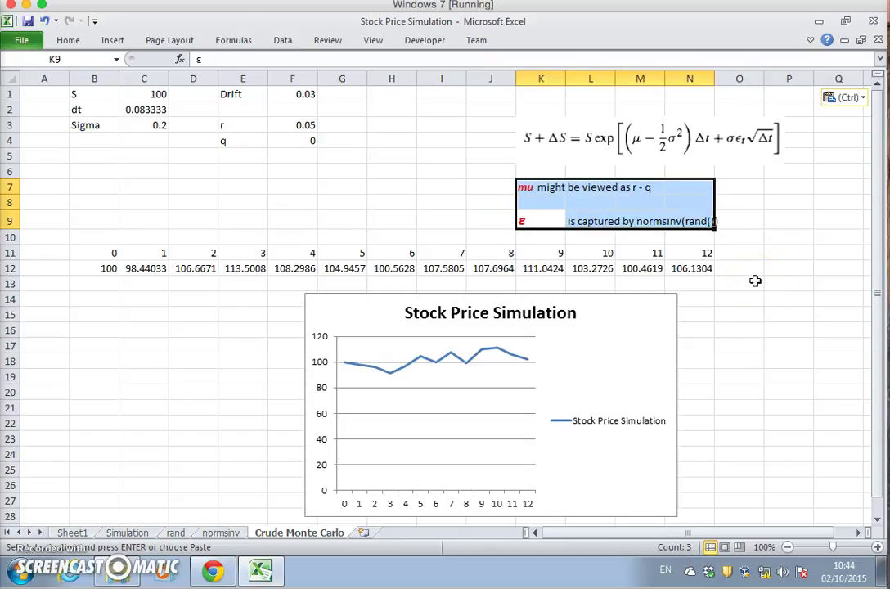
Delete the mu and ε notes and move the equation picture up near the top.
key(Delete)
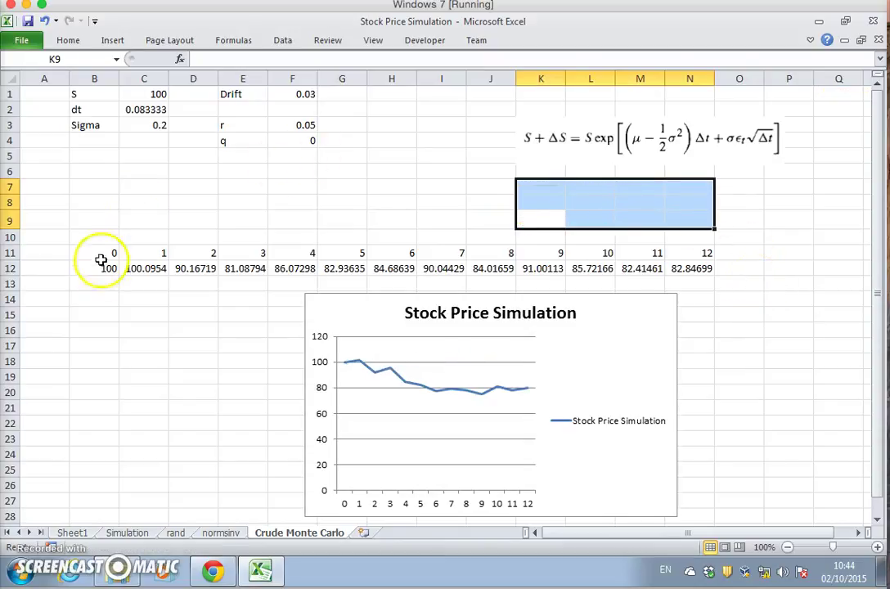
drag(50, 235, 747, 239)
drag(626, 148, 594, 121)
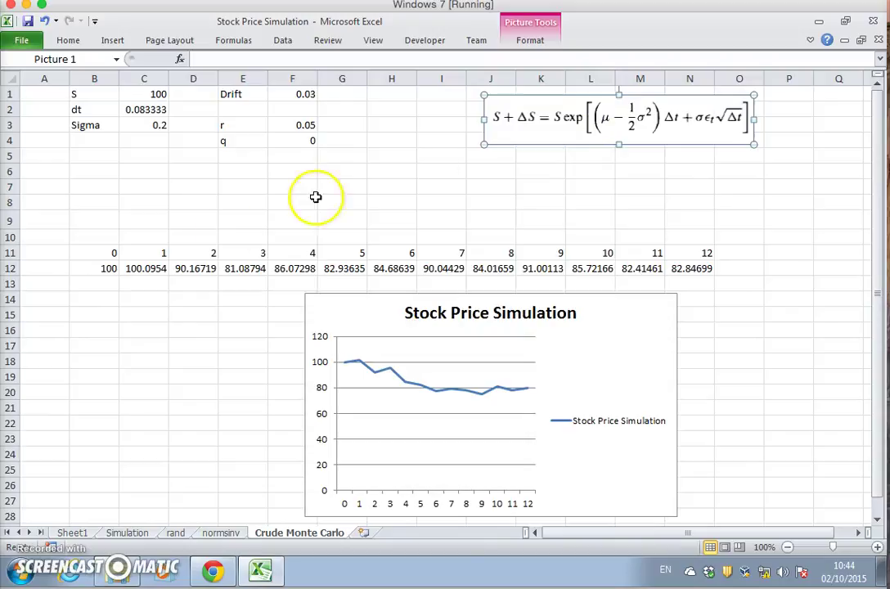
Delete the empty cells above the price rows, shifting the rows up.
click(107, 233)
drag(107, 233, 699, 175)
right_click(699, 175)
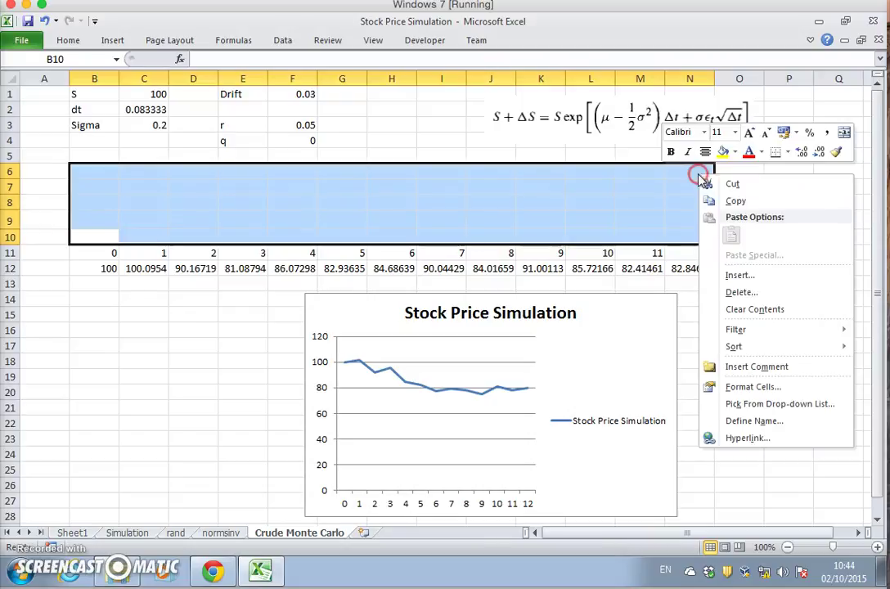
click(753, 292)
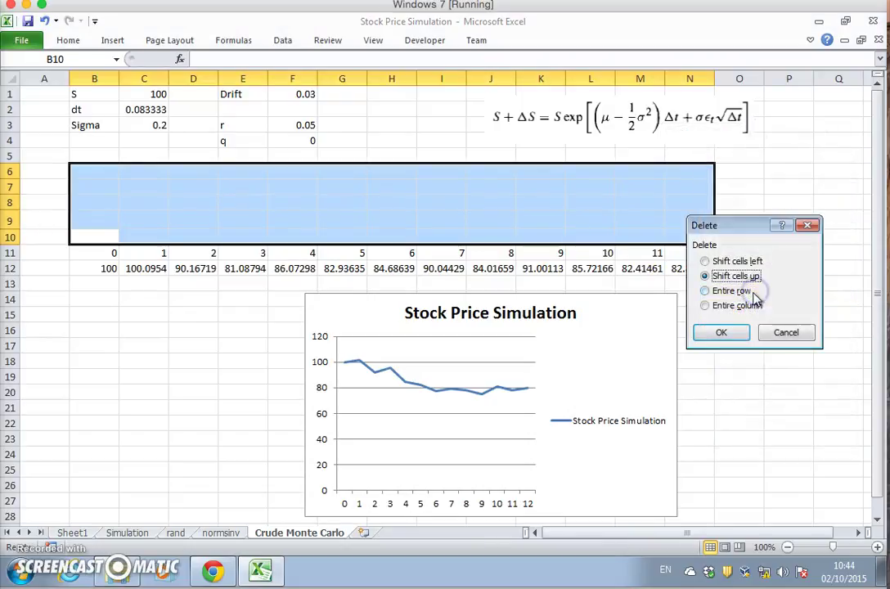
click(722, 332)
Delete the stock price chart.
click(623, 296)
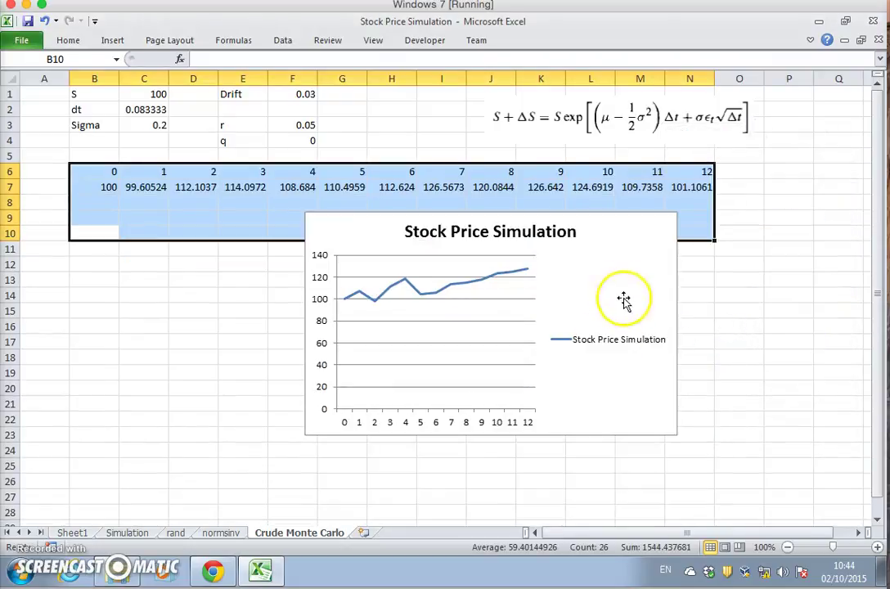
key(Delete)
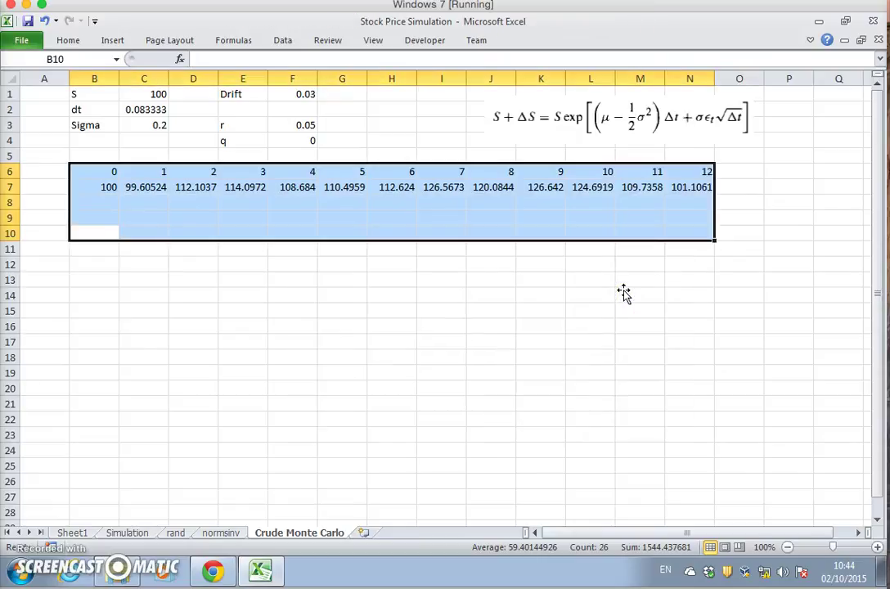
click(541, 375)
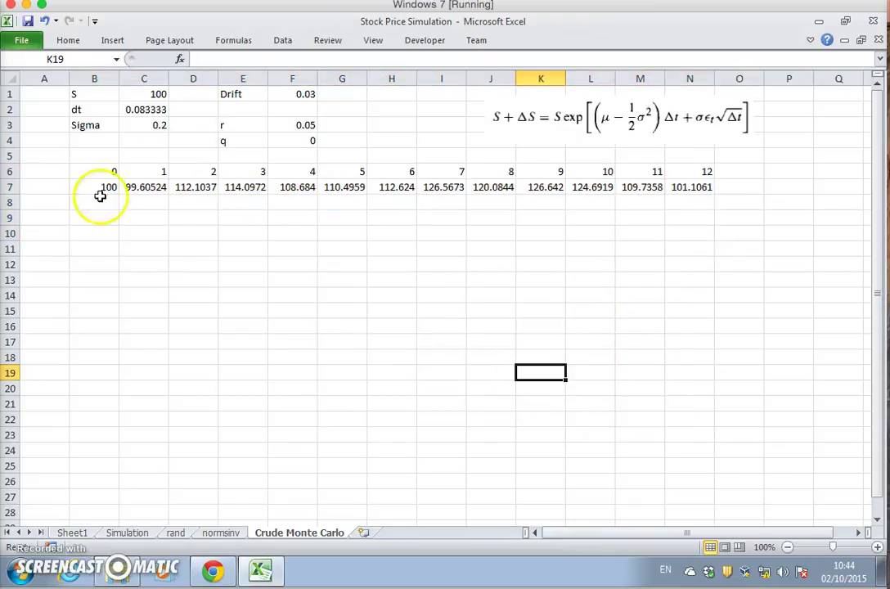
Change B7's starting price to the fixed reference =$C$1.
drag(97, 185, 711, 481)
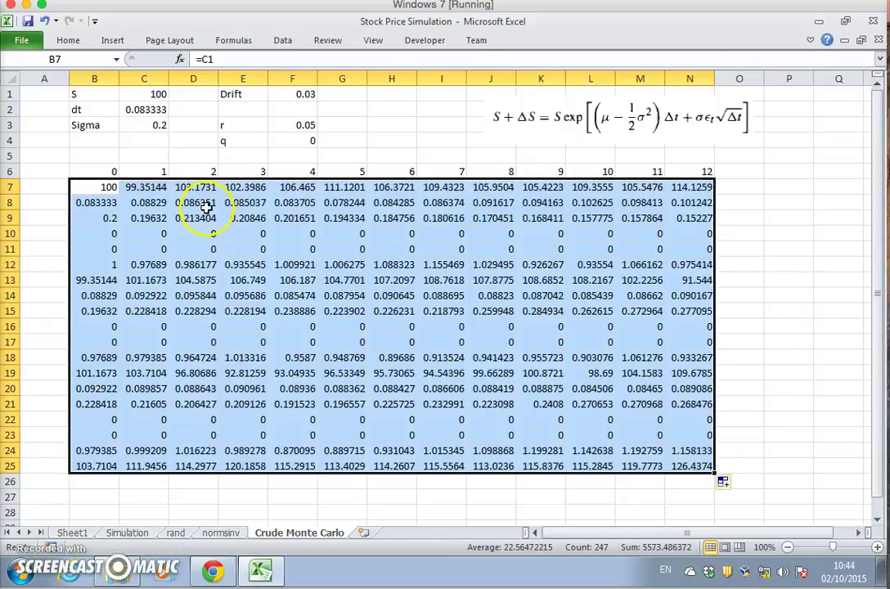
click(99, 205)
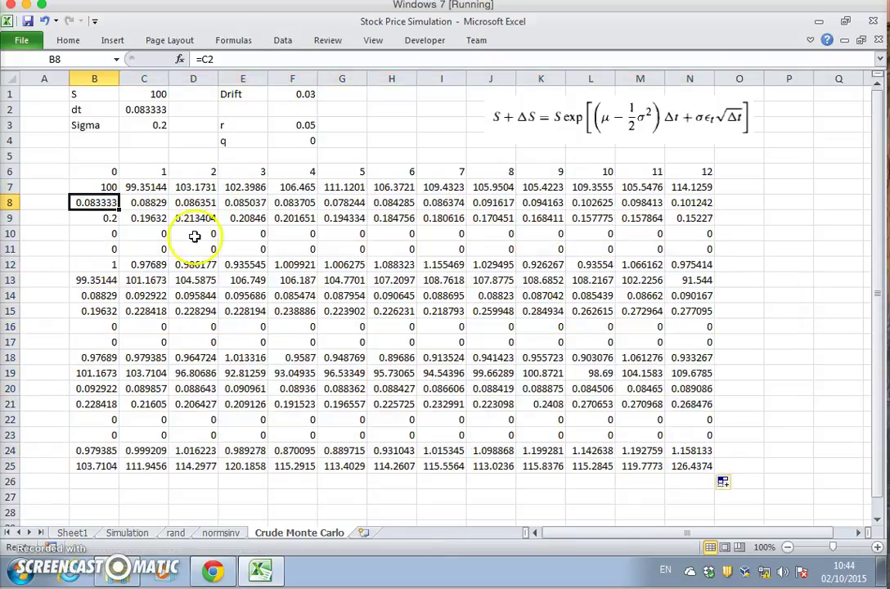
click(94, 188)
drag(119, 193, 127, 436)
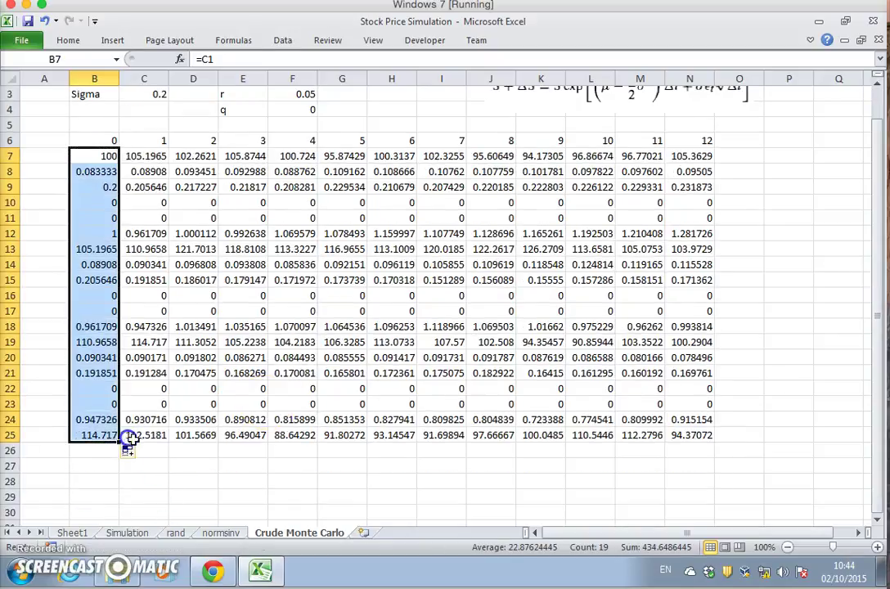
click(106, 155)
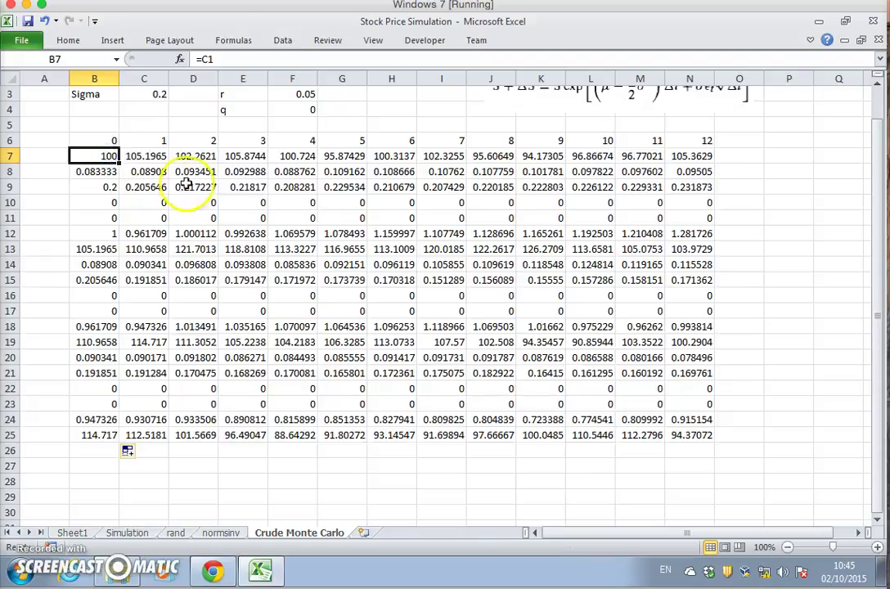
scroll(198, 193, down, 2)
scroll(205, 185, up, 3)
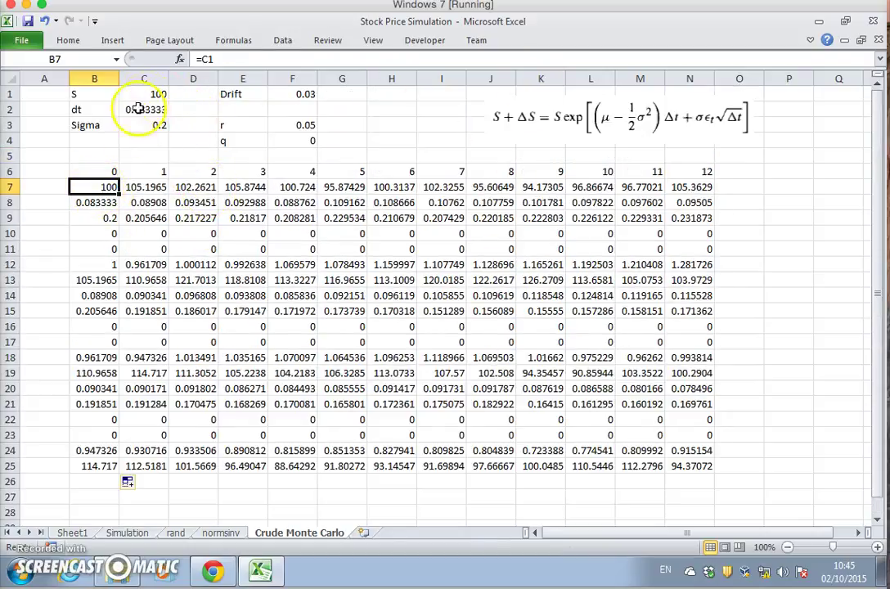
click(238, 58)
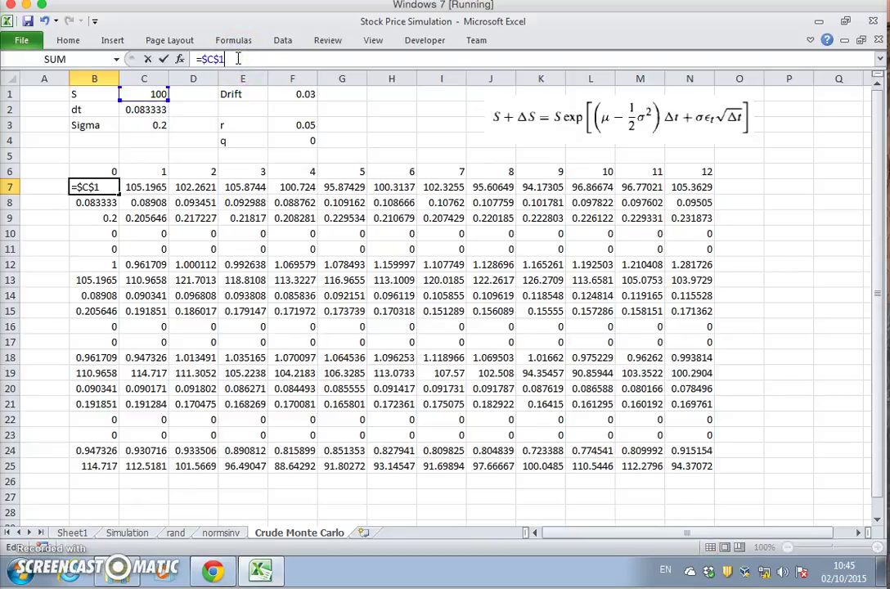
key(Return)
Fill B7 down to B25 and the C7:N7 formulas down to row 25.
click(105, 187)
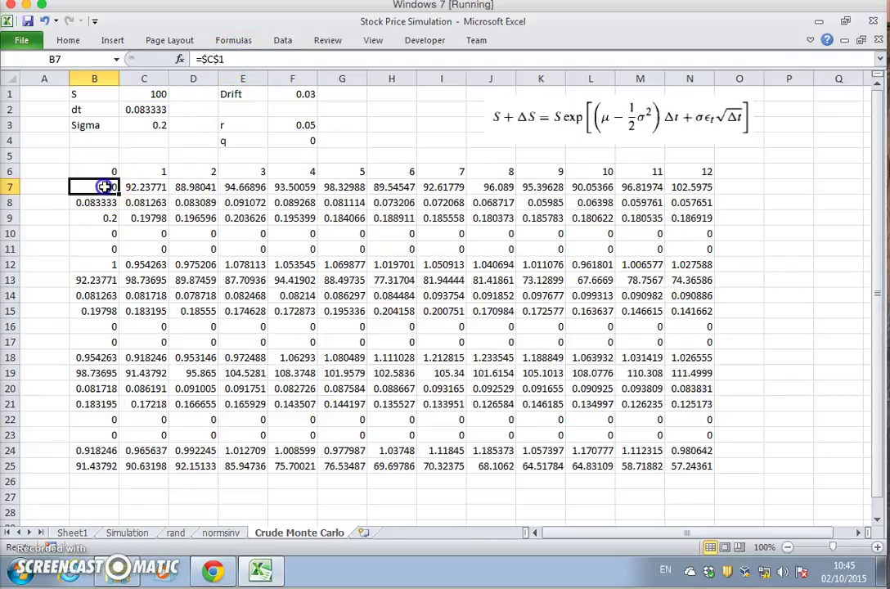
drag(118, 190, 103, 466)
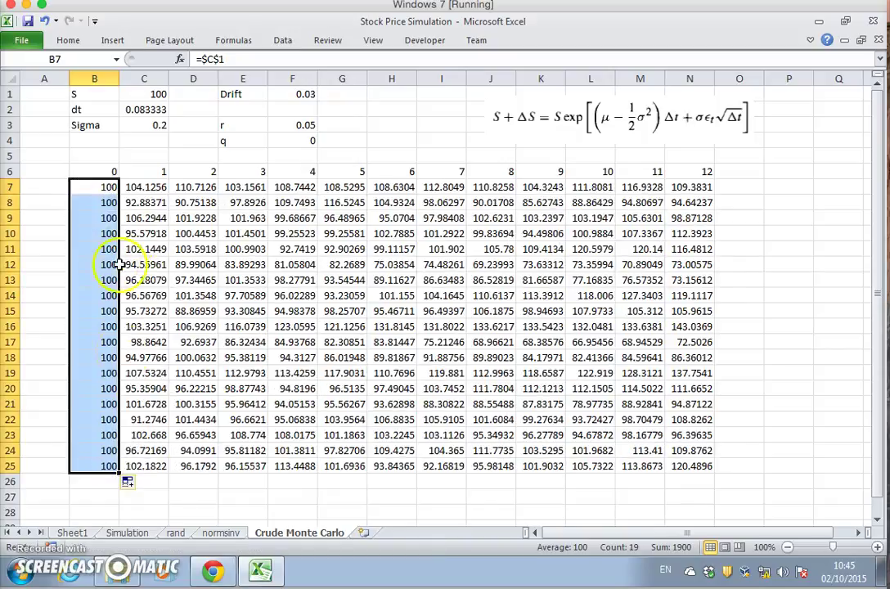
drag(126, 186, 694, 467)
click(747, 447)
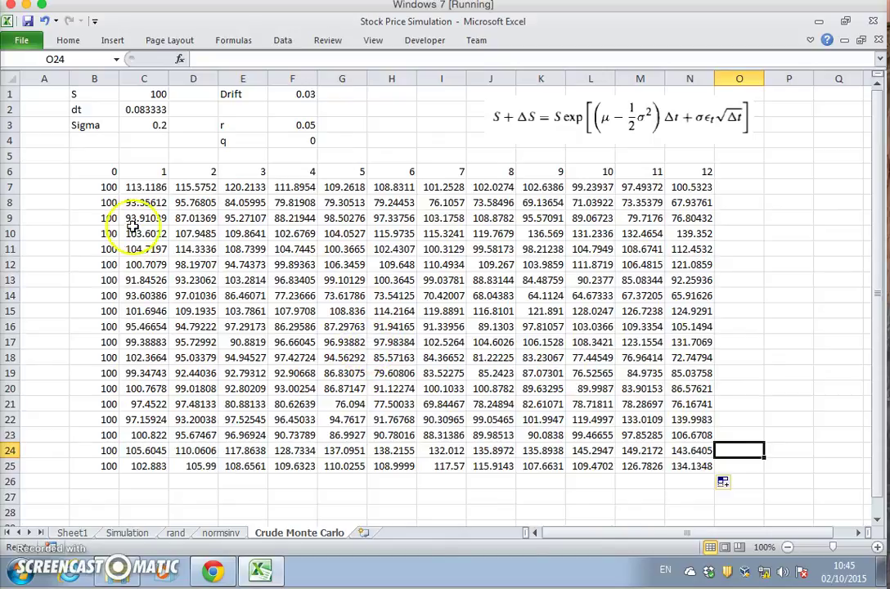
Insert a Line with Markers chart of the simulated path table B7:N25.
drag(106, 186, 676, 465)
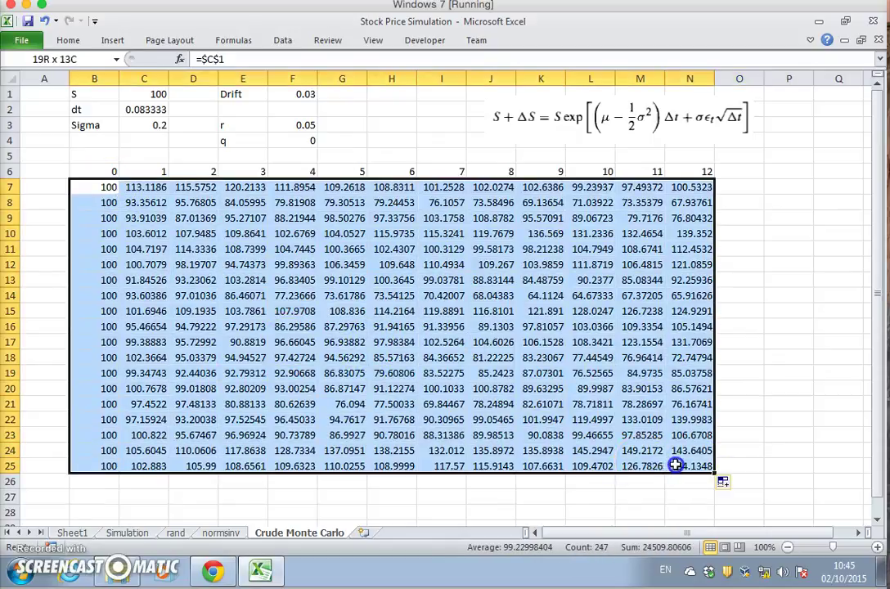
click(113, 41)
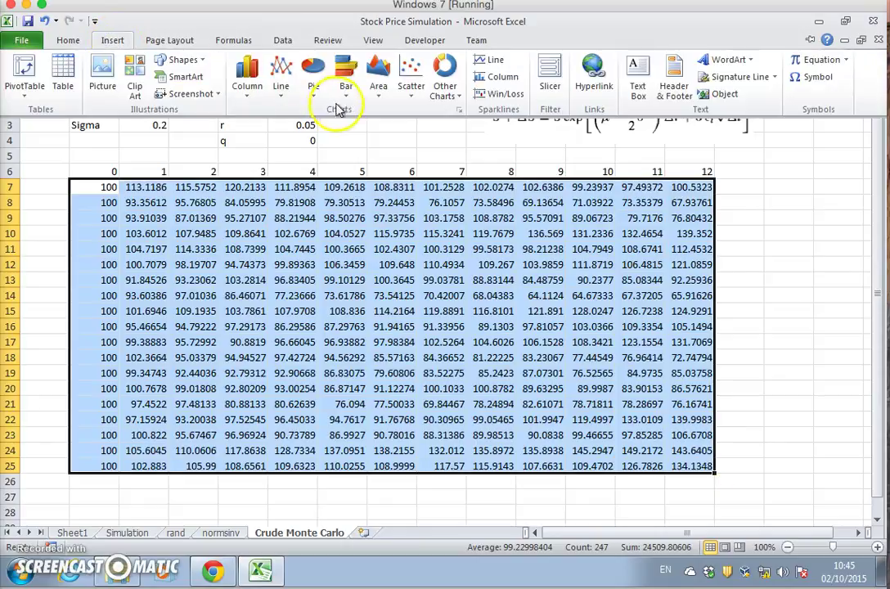
click(284, 93)
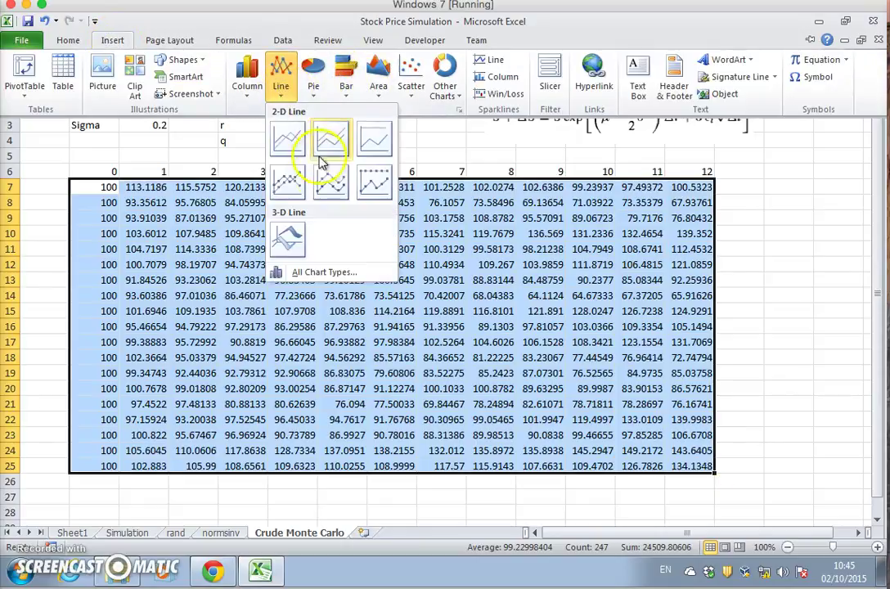
click(288, 178)
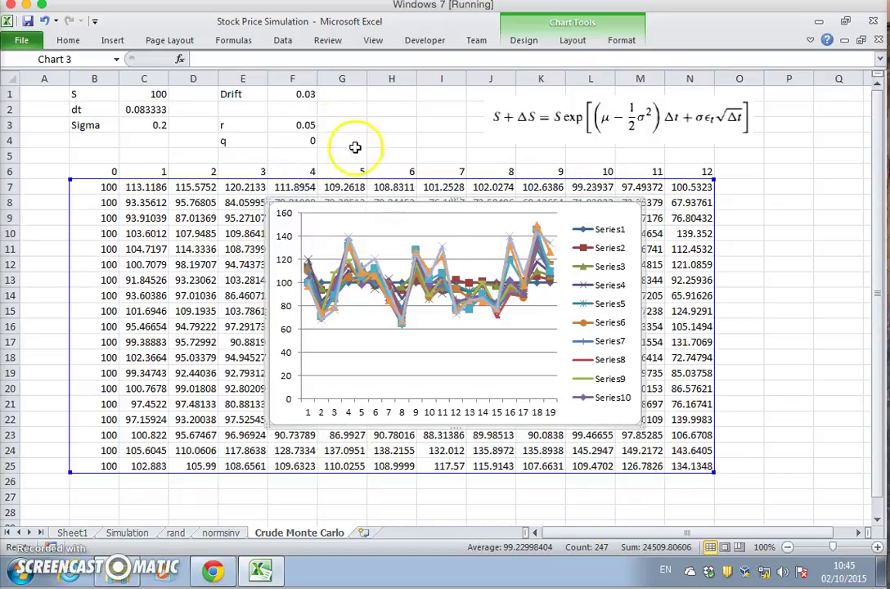
Apply a chart style that includes a chart title and axis title.
click(521, 42)
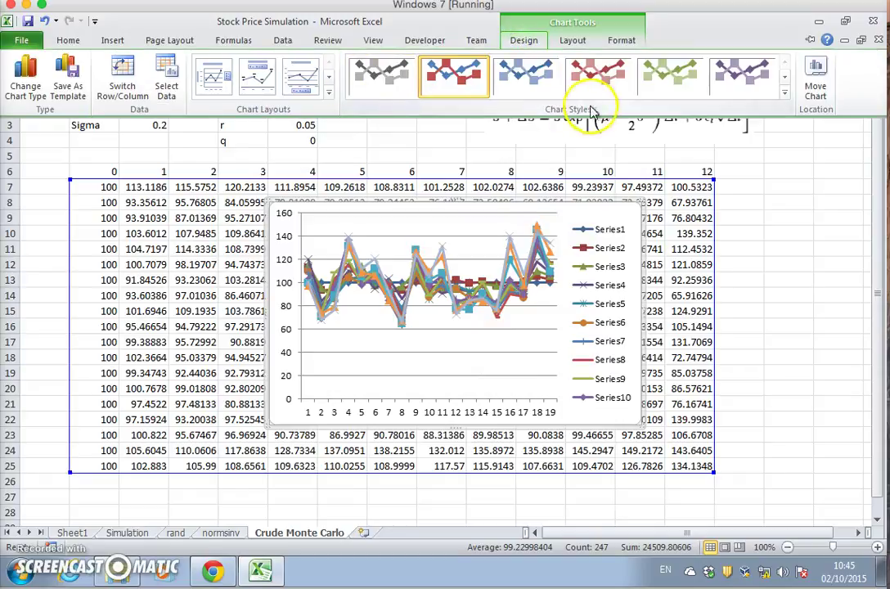
click(784, 92)
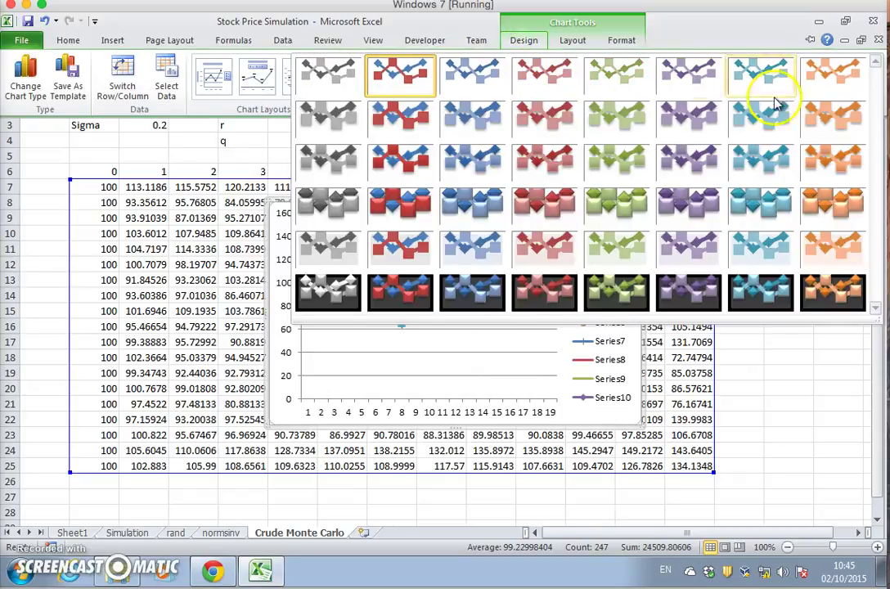
click(213, 87)
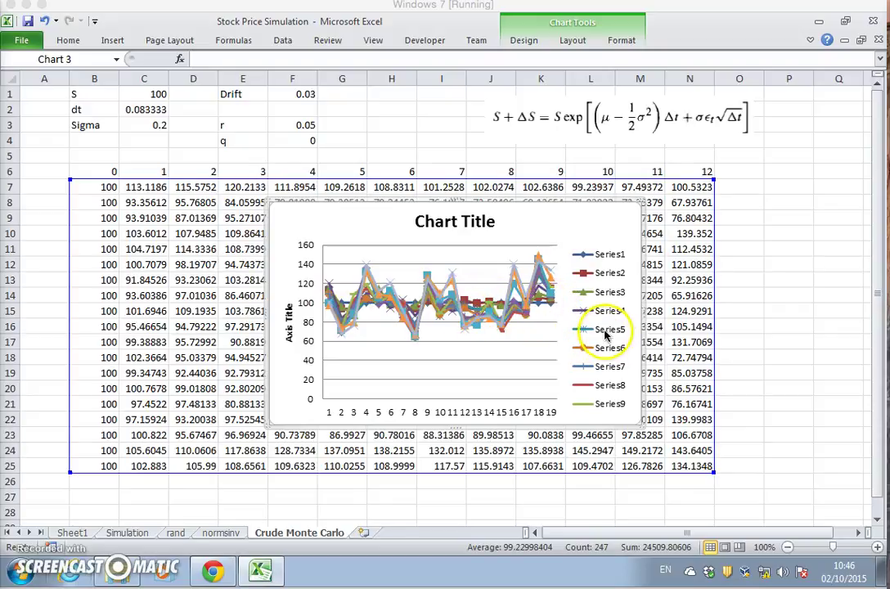
Switch the chart's rows and columns so each simulated row is its own series.
right_click(481, 304)
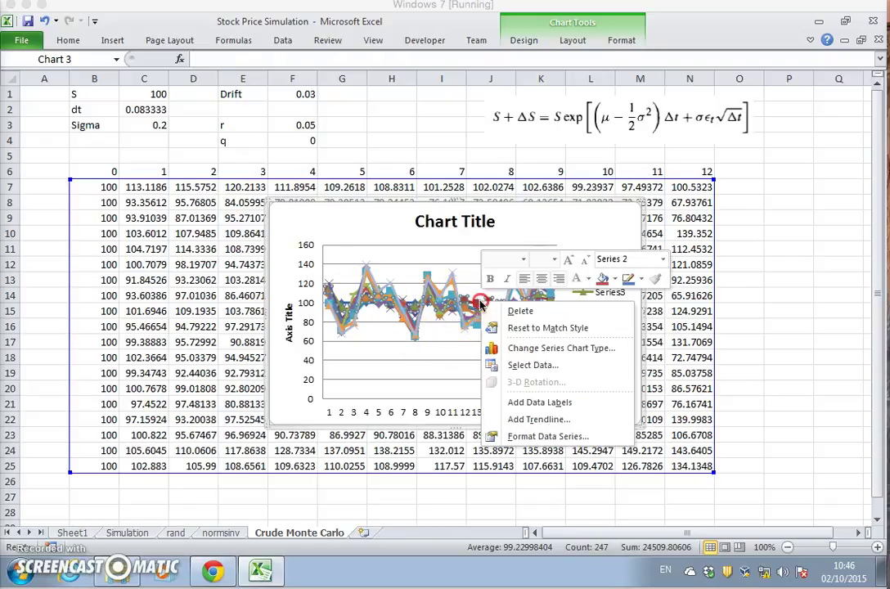
click(533, 365)
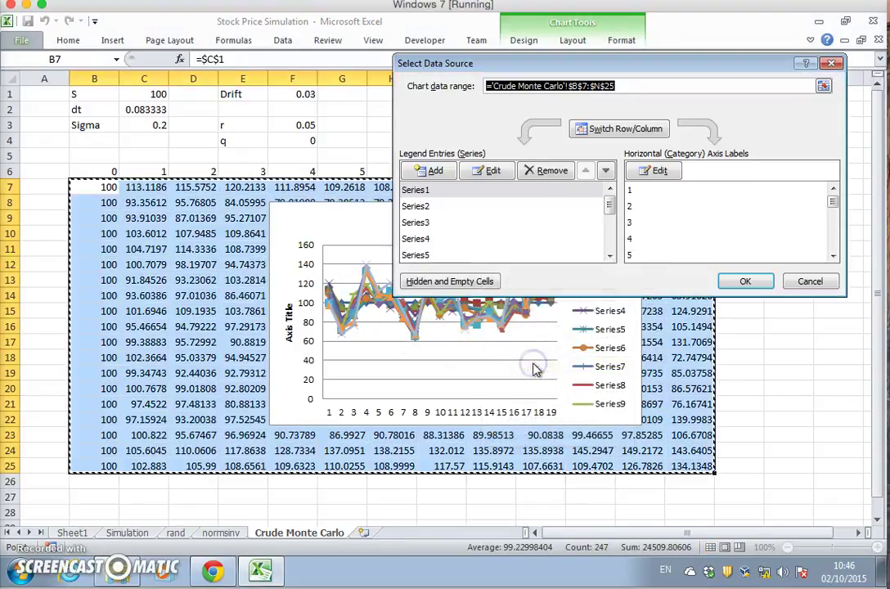
click(607, 135)
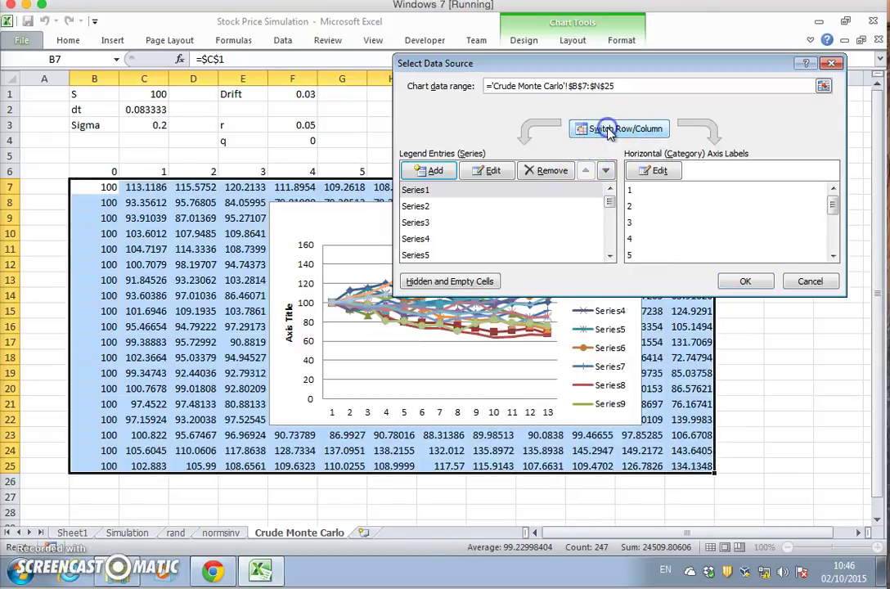
click(745, 282)
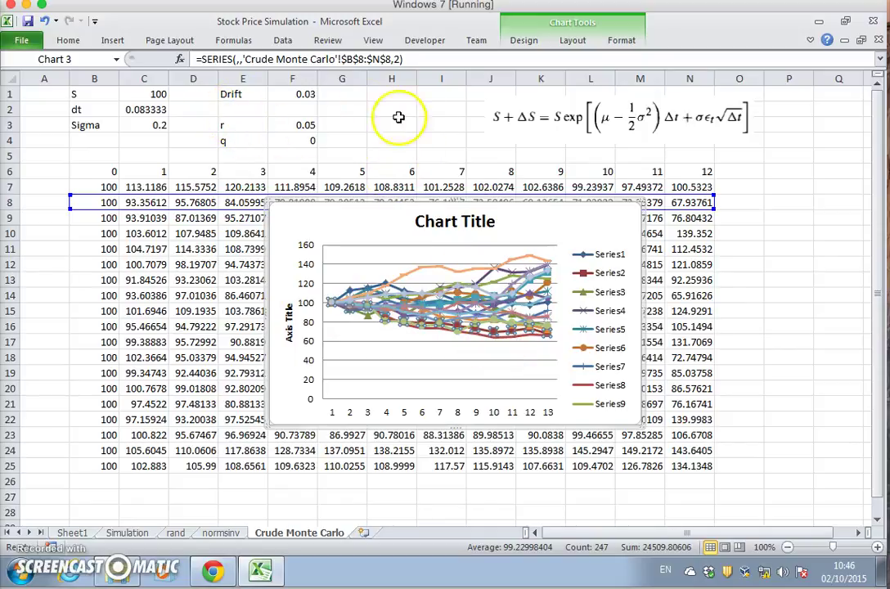
Reapply a chart style from the Design gallery and select the chart.
click(524, 40)
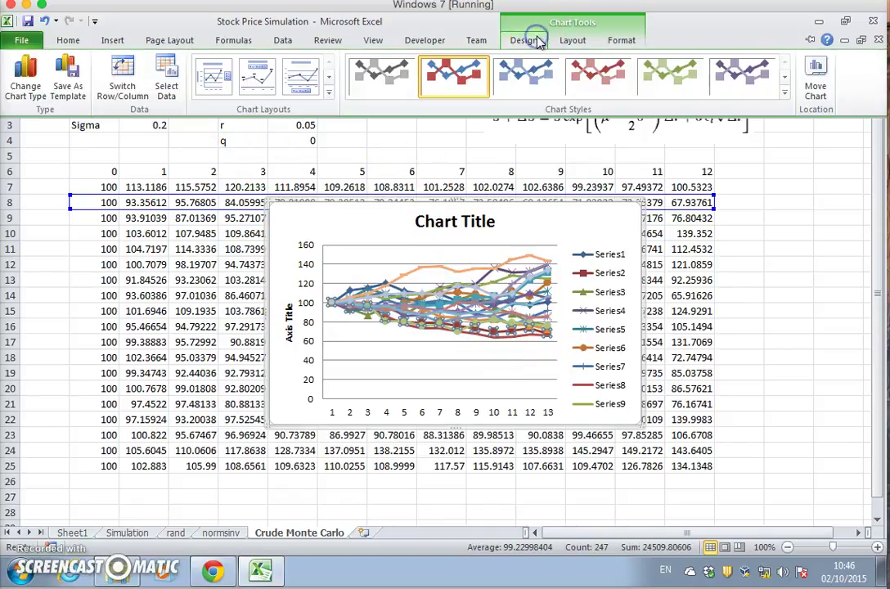
click(619, 41)
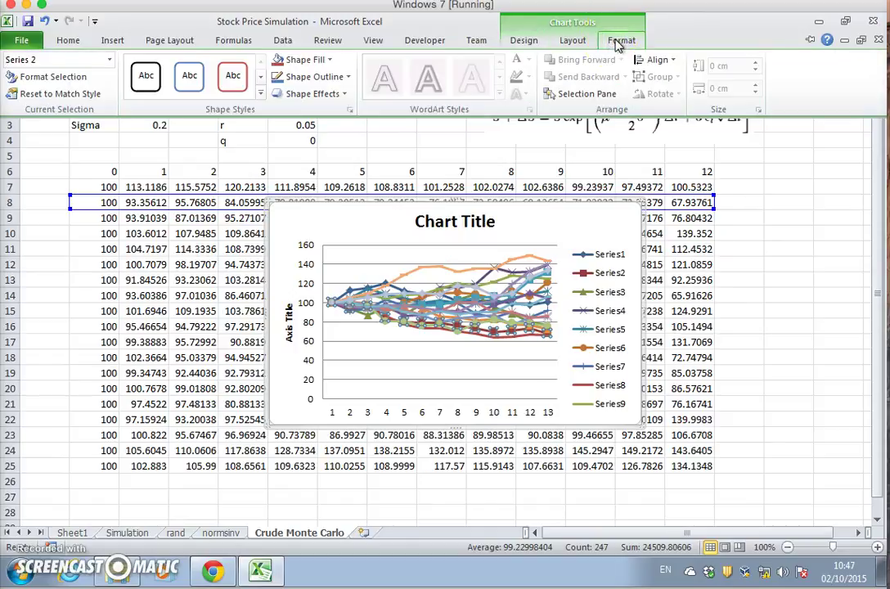
click(530, 43)
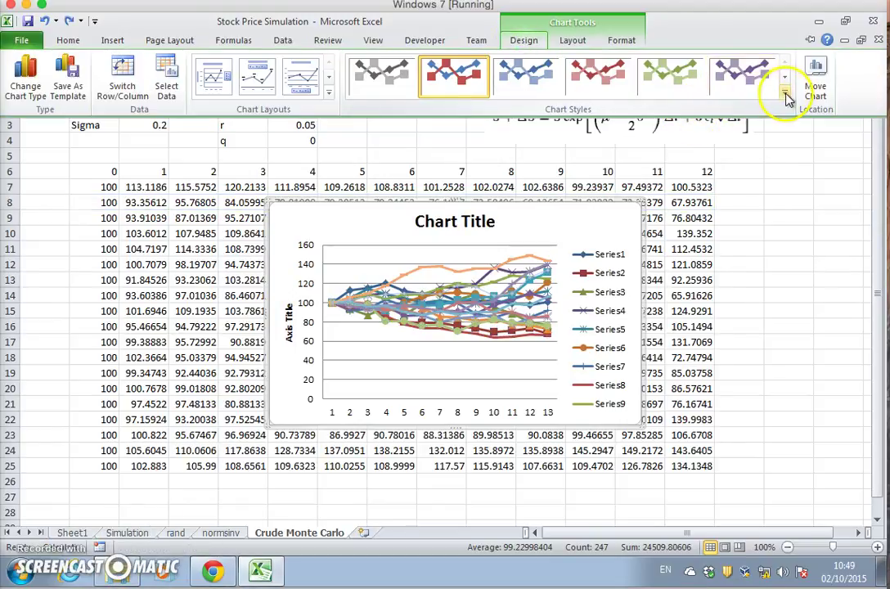
click(785, 93)
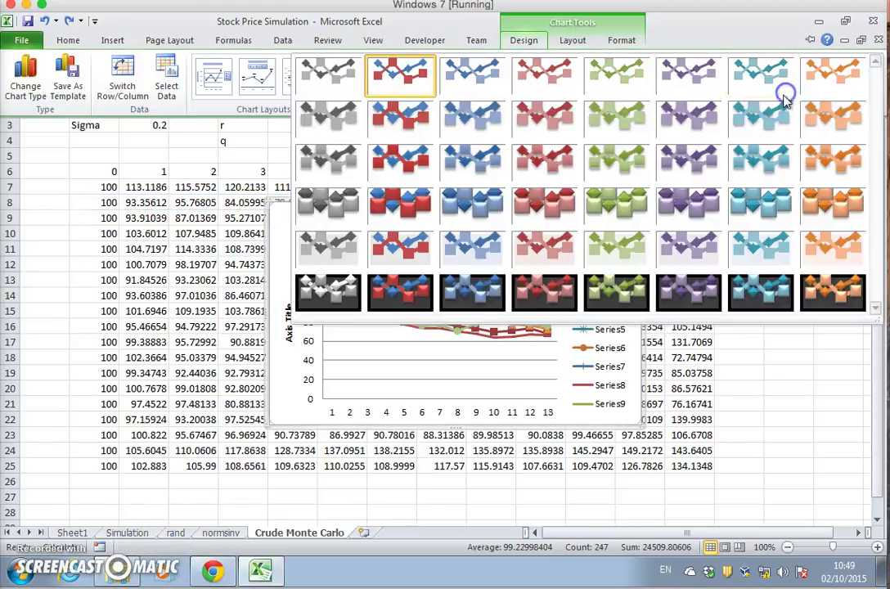
click(409, 78)
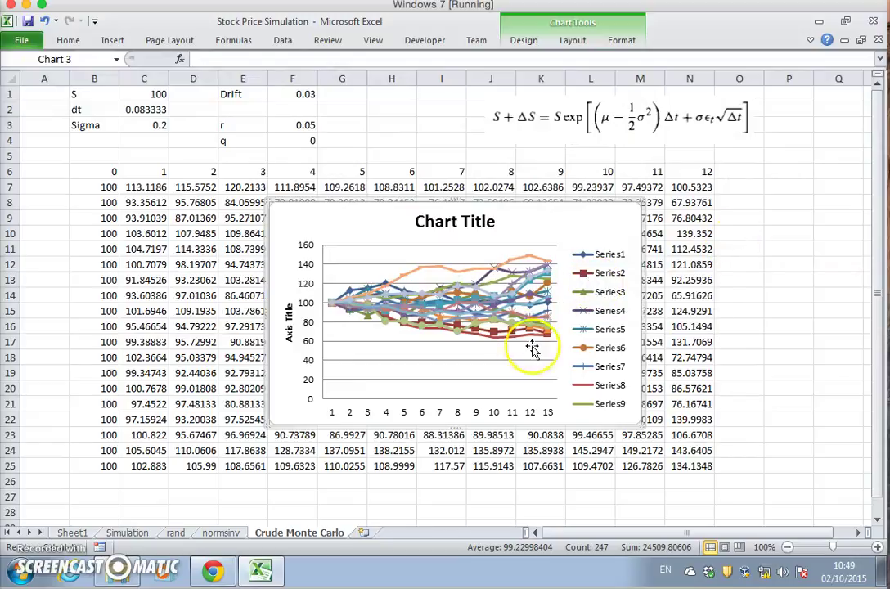
click(274, 204)
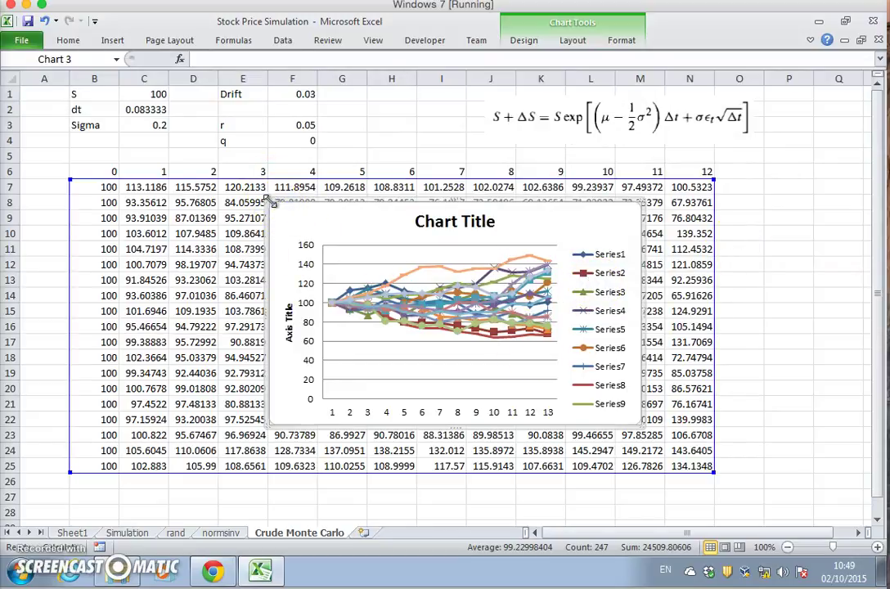
Enlarge the chart and recalculate the random paths with F9.
drag(266, 201, 145, 105)
click(321, 231)
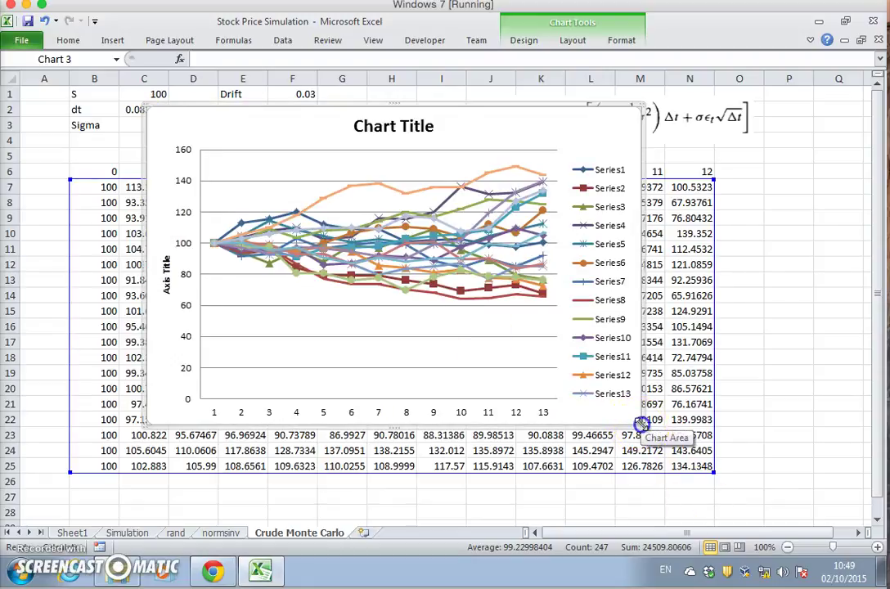
drag(642, 424, 687, 469)
drag(622, 173, 726, 174)
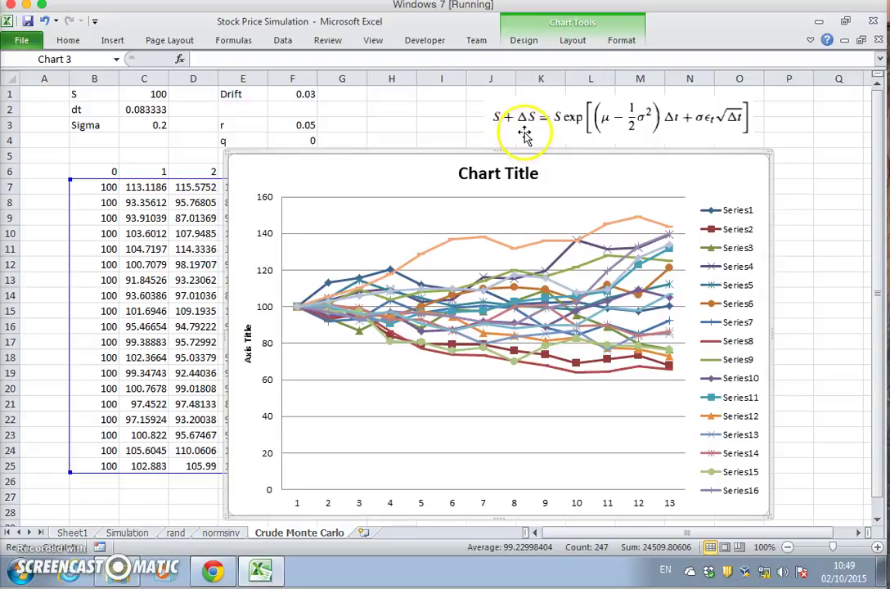
key(F9)
key(F9)
key(F9)
key(F9)
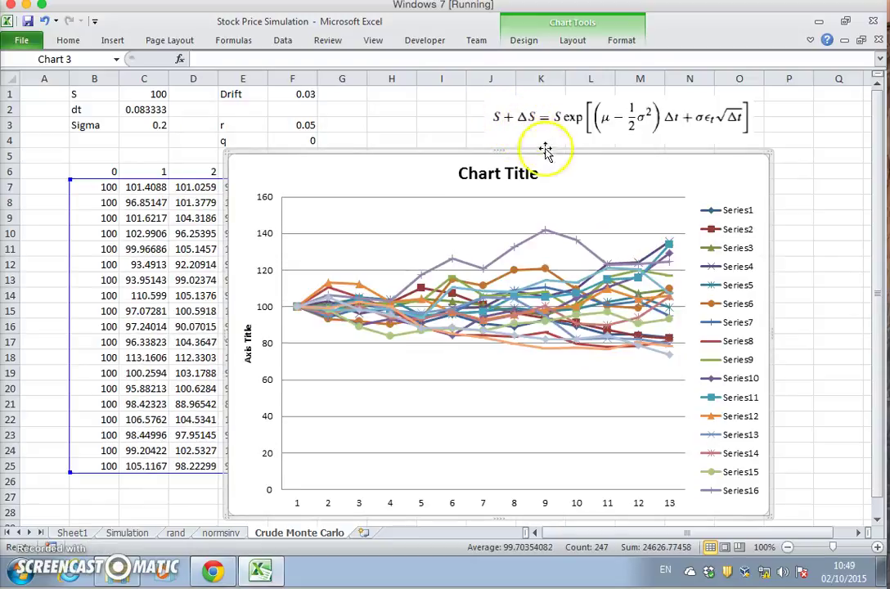
Set Sigma in C3 to 0.5 and recalculate several times to see the spread.
click(228, 109)
click(158, 124)
text(0)
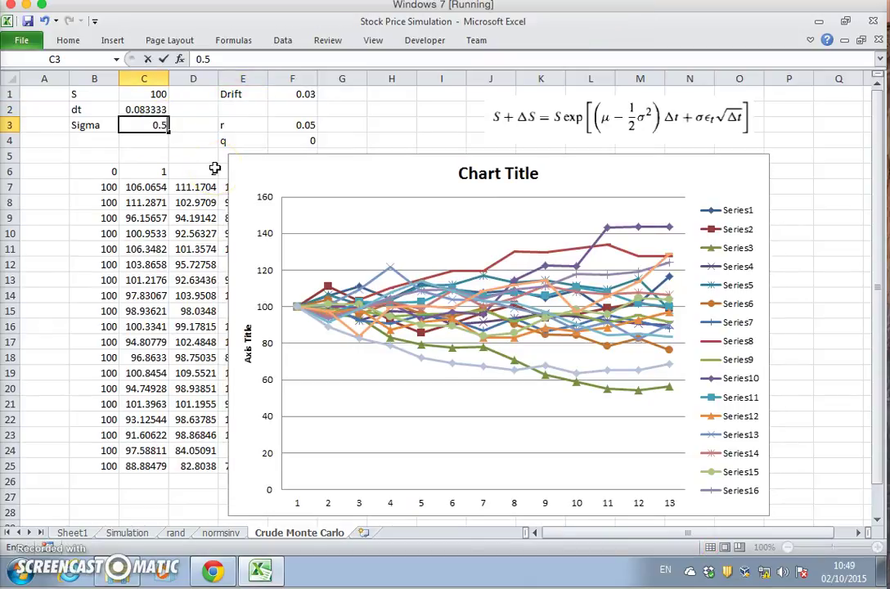
text(.5)
key(Return)
key(Return)
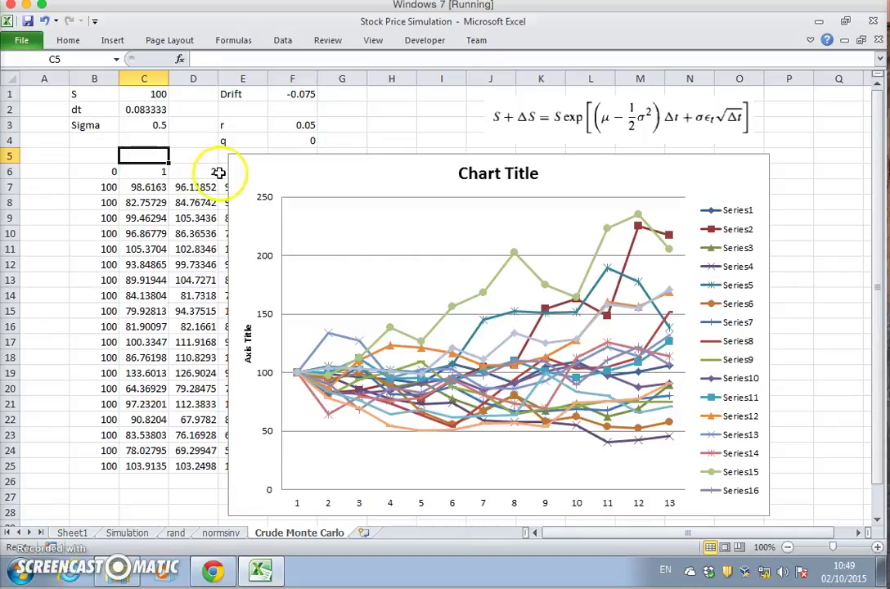
key(F9)
key(F9)
key(F9)
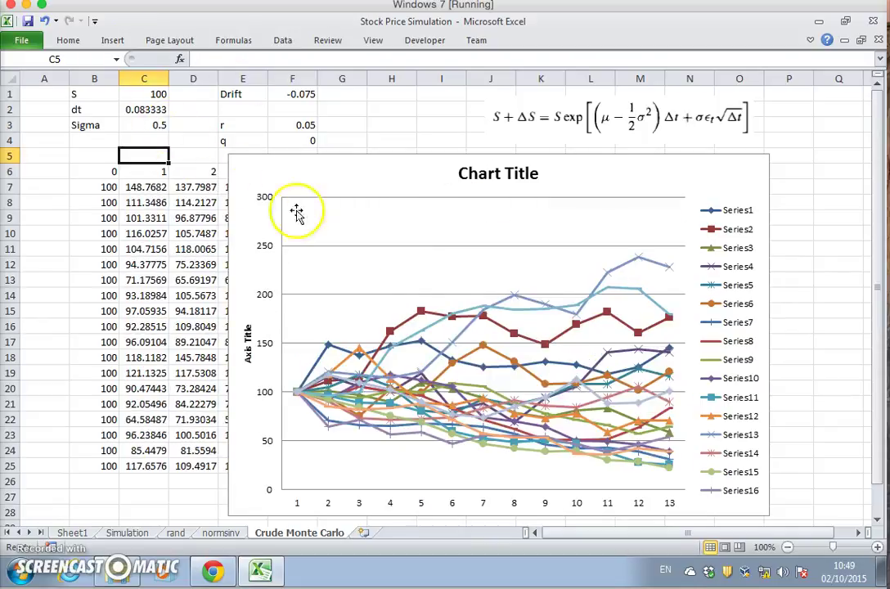
key(F9)
key(F9)
key(F9)
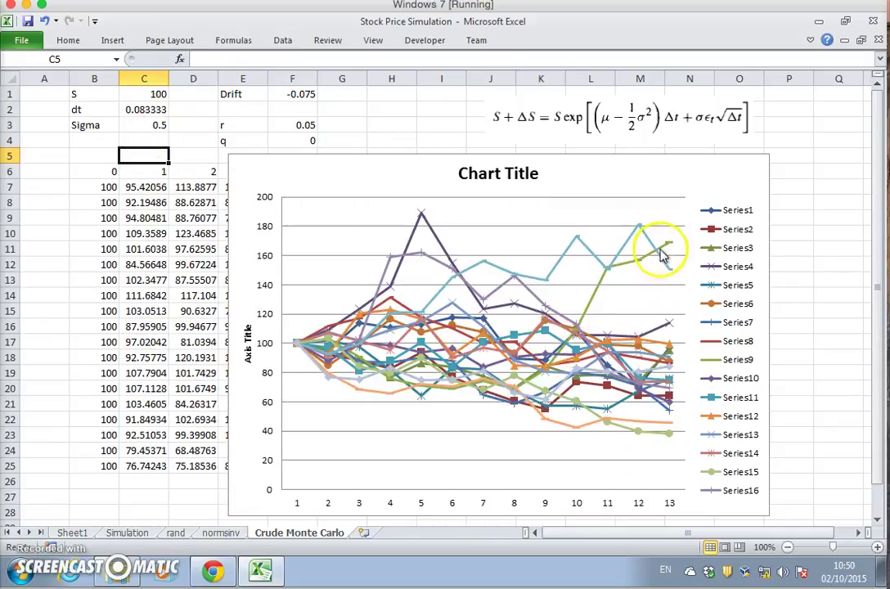
key(F9)
key(F9)
key(F9)
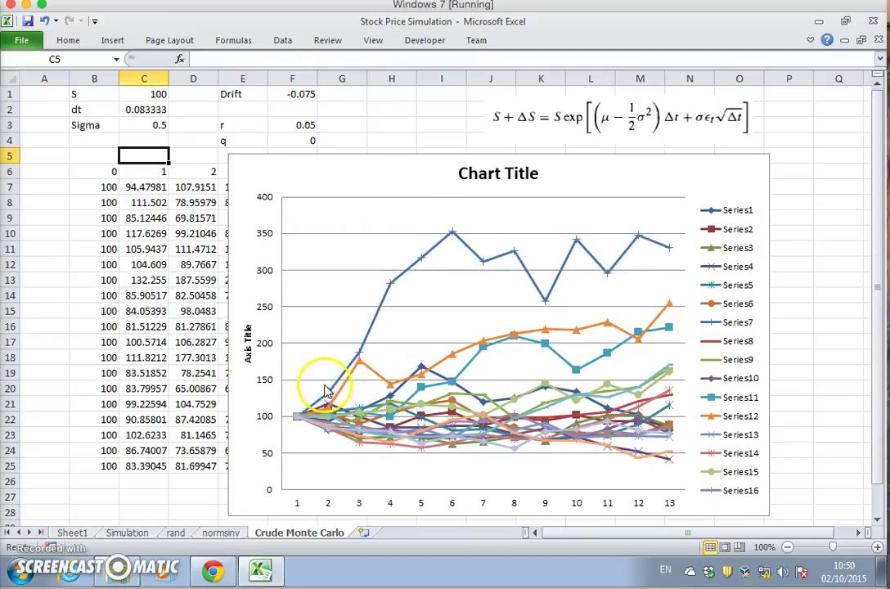
key(F9)
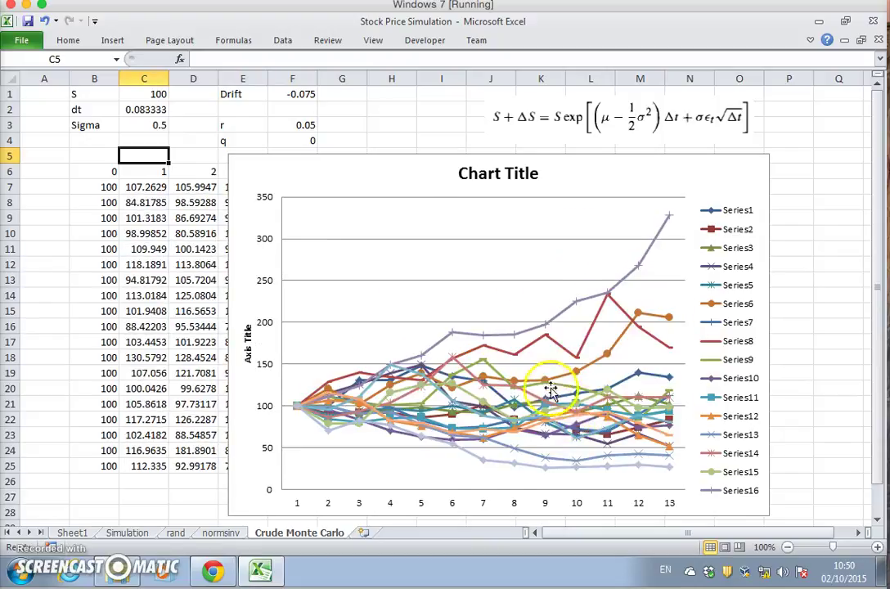
key(F9)
key(F9)
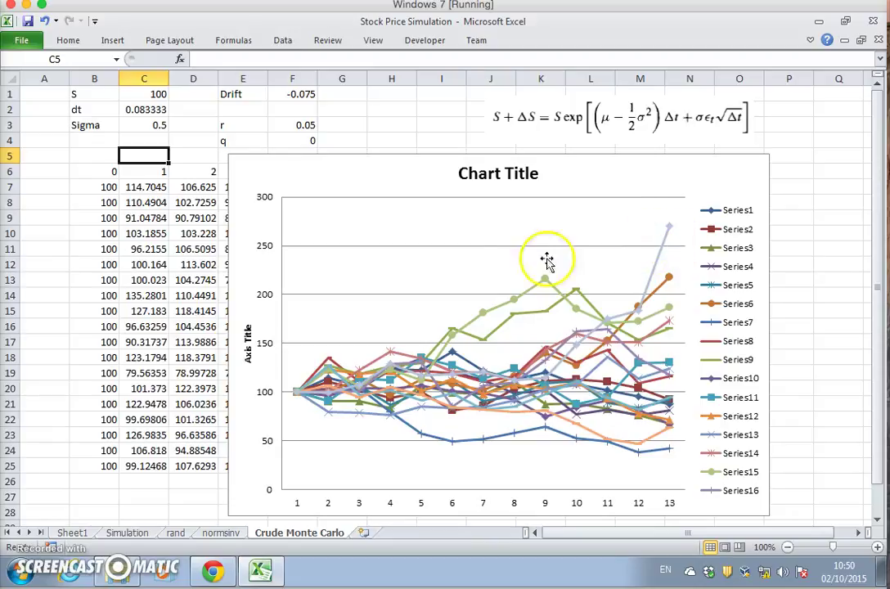
Change Sigma to 0.01 and recalculate the paths.
click(152, 124)
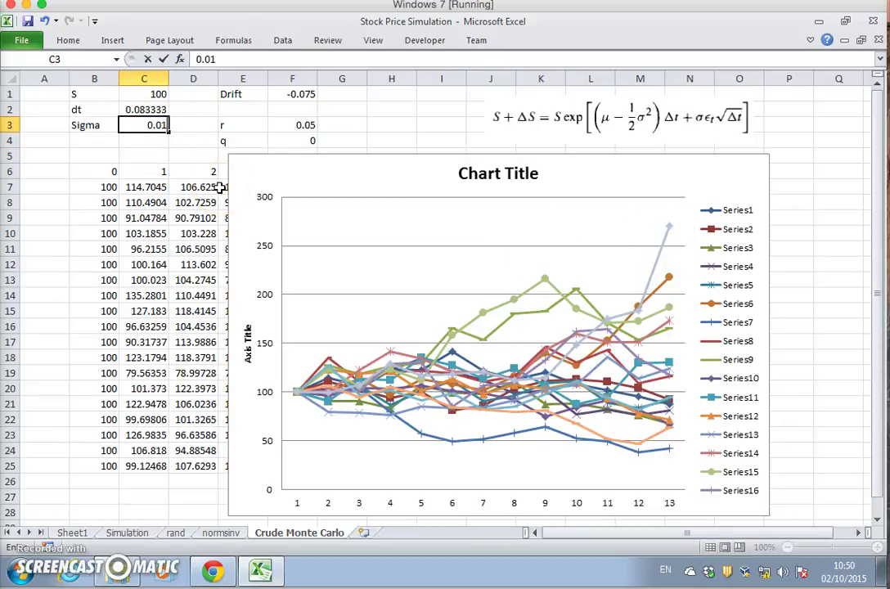
key(Return)
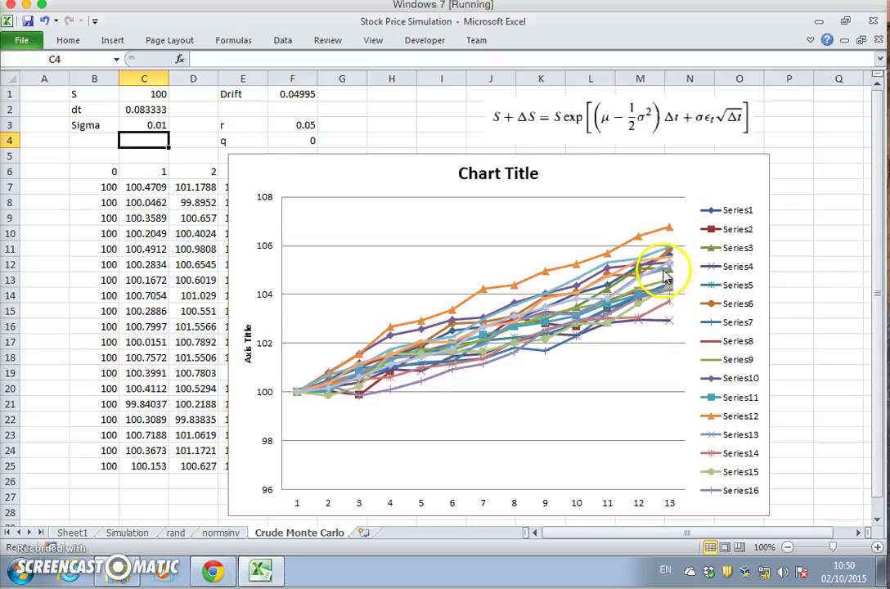
key(F9)
key(F9)
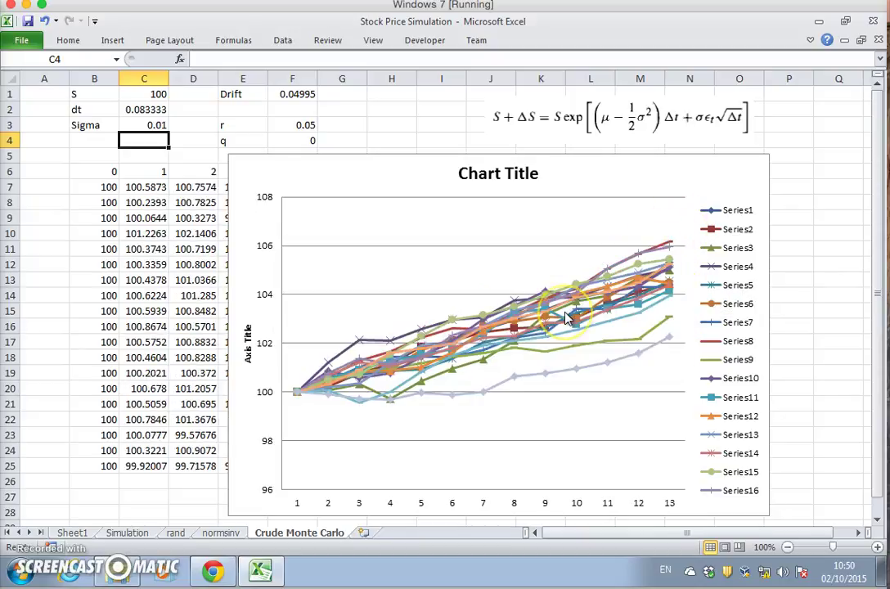
key(F9)
key(F9)
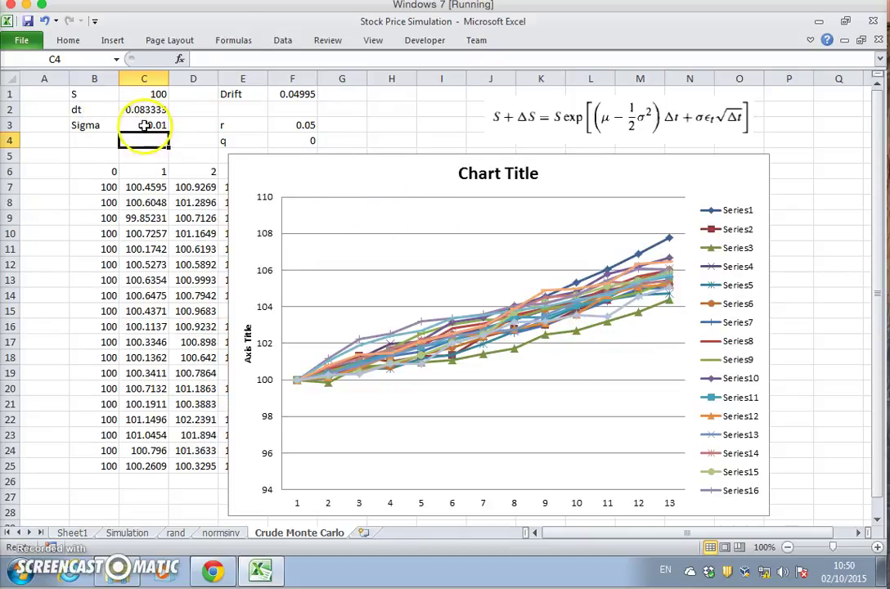
Restore Sigma in C3 to 0.2.
click(144, 126)
text(0.2)
key(Return)
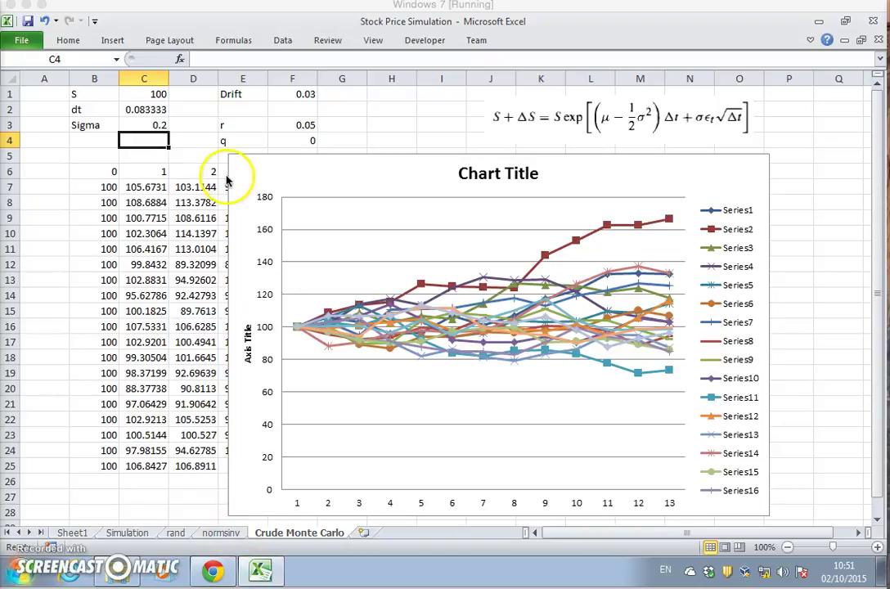
Copy the entire Crude Monte Carlo sheet and paste it into a new Sheet5.
click(41, 97)
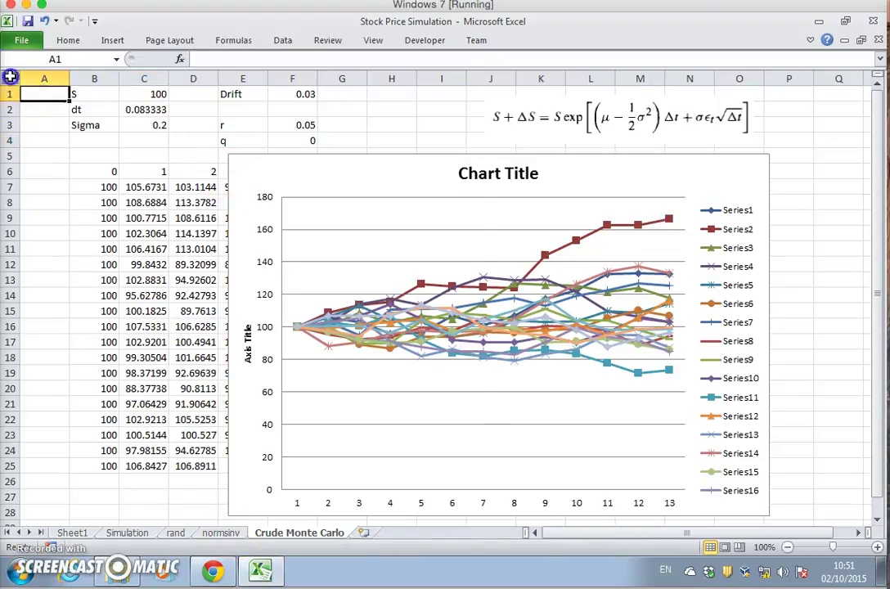
click(18, 77)
click(69, 40)
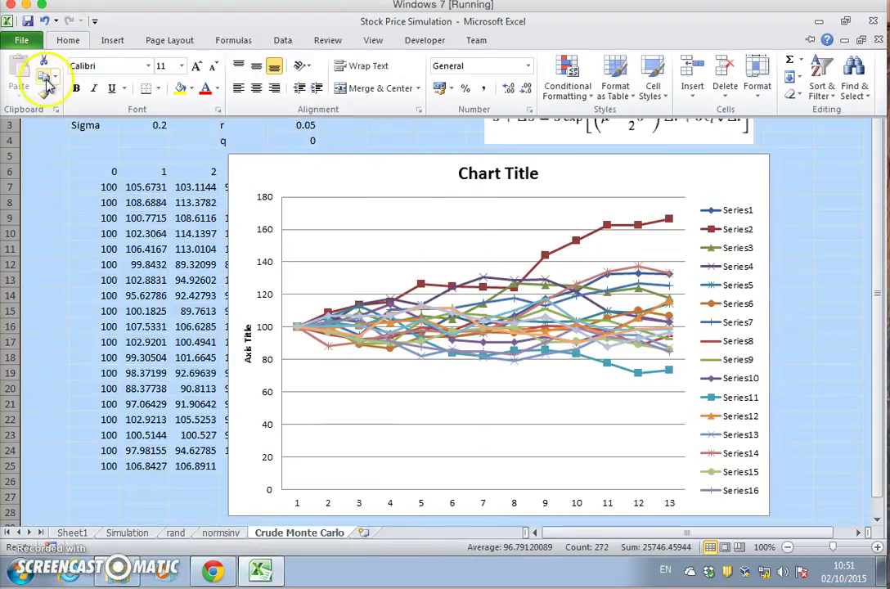
click(44, 75)
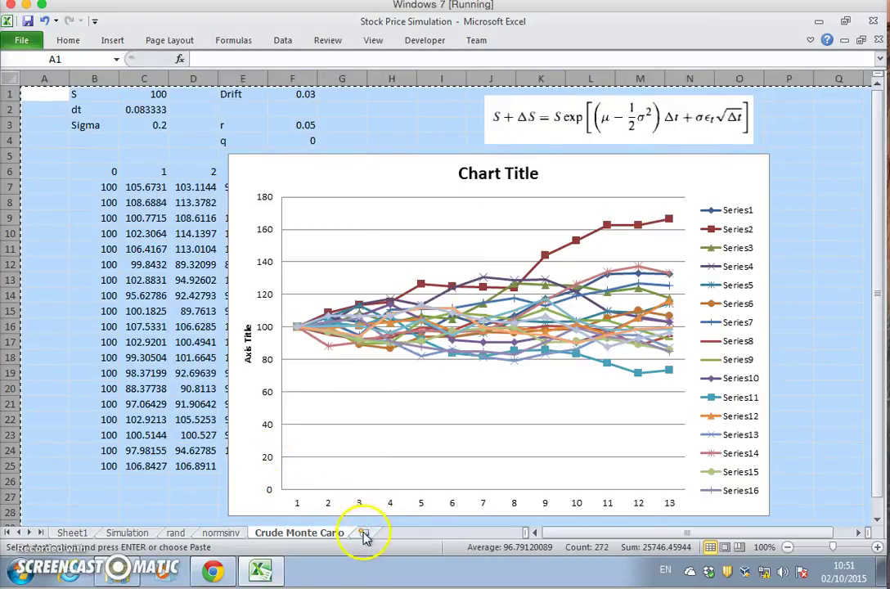
click(365, 533)
click(66, 41)
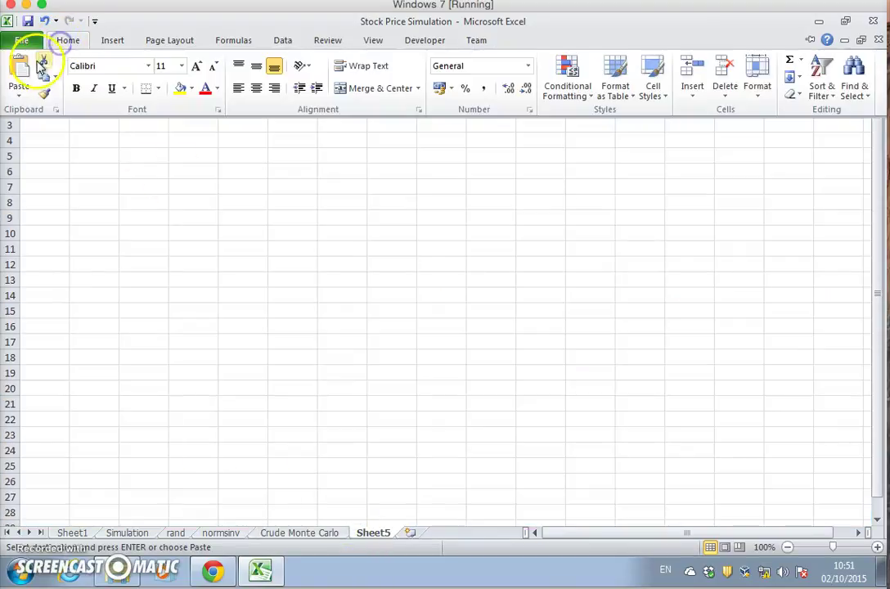
click(23, 69)
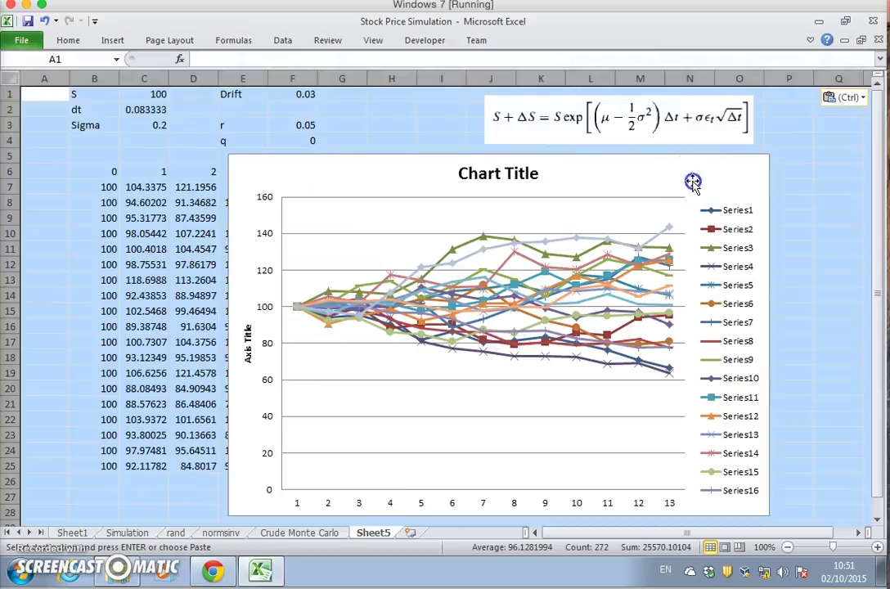
Delete the pasted chart and check the copied path formulas in B7:N25.
click(743, 188)
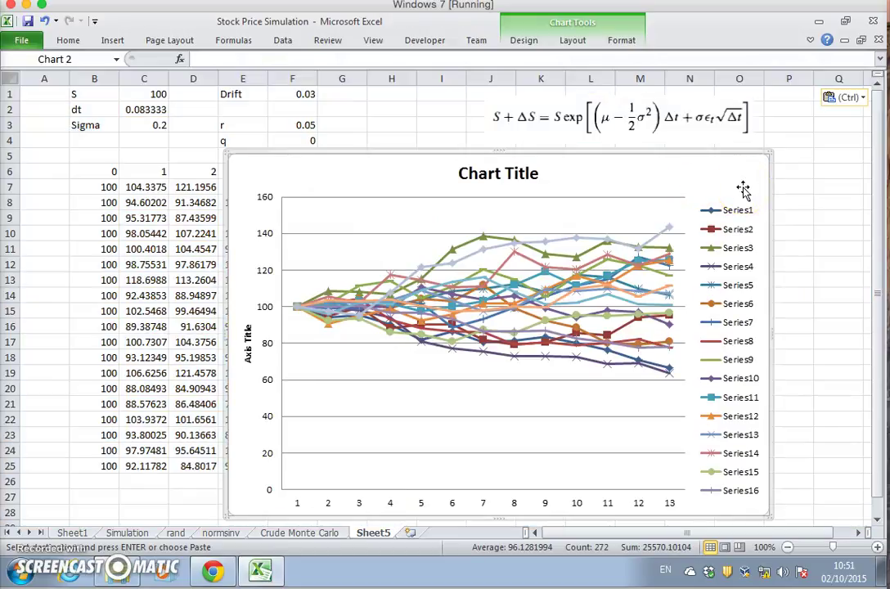
key(Delete)
click(756, 173)
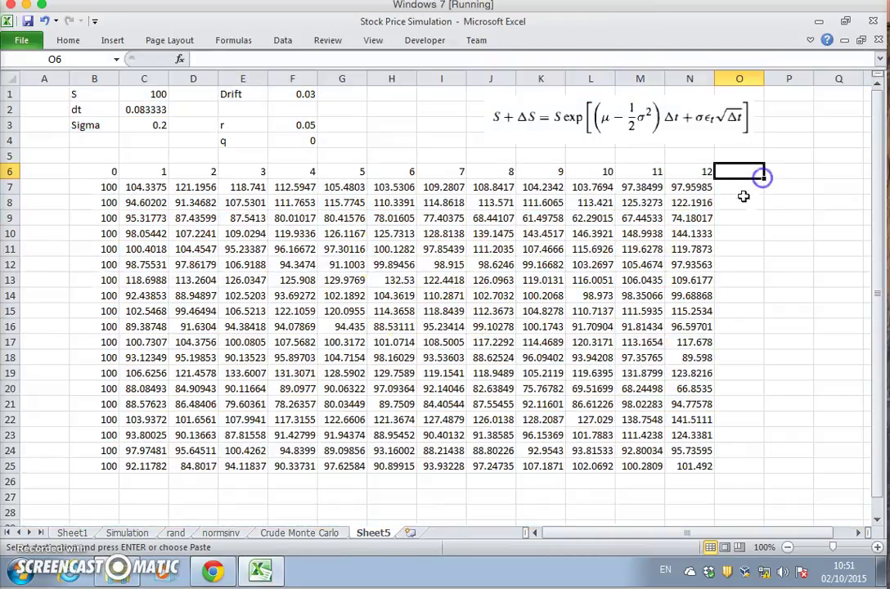
click(105, 187)
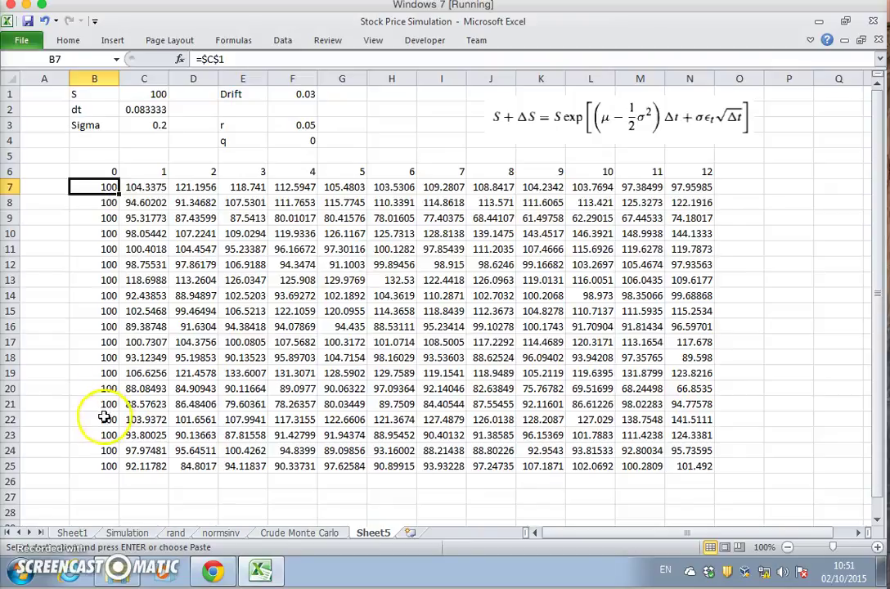
drag(103, 418, 695, 461)
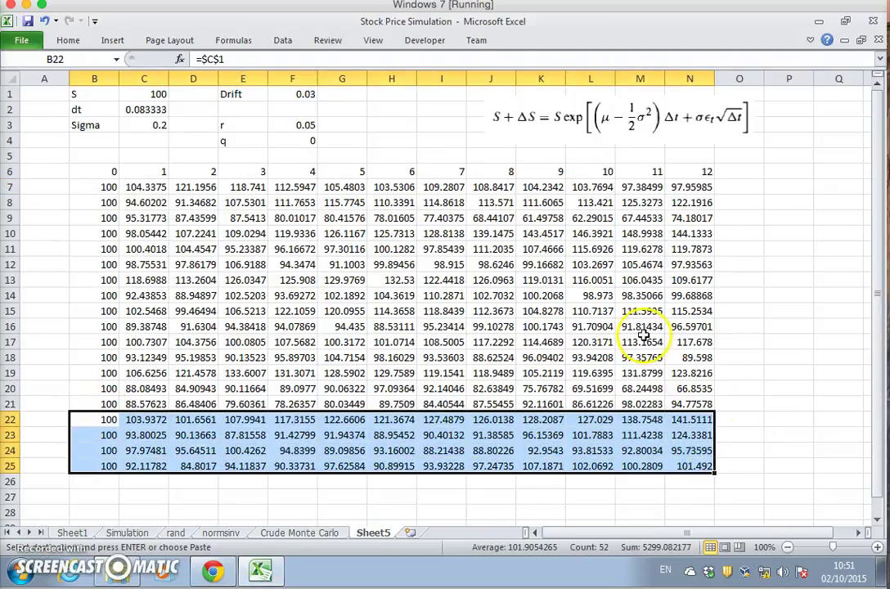
click(791, 187)
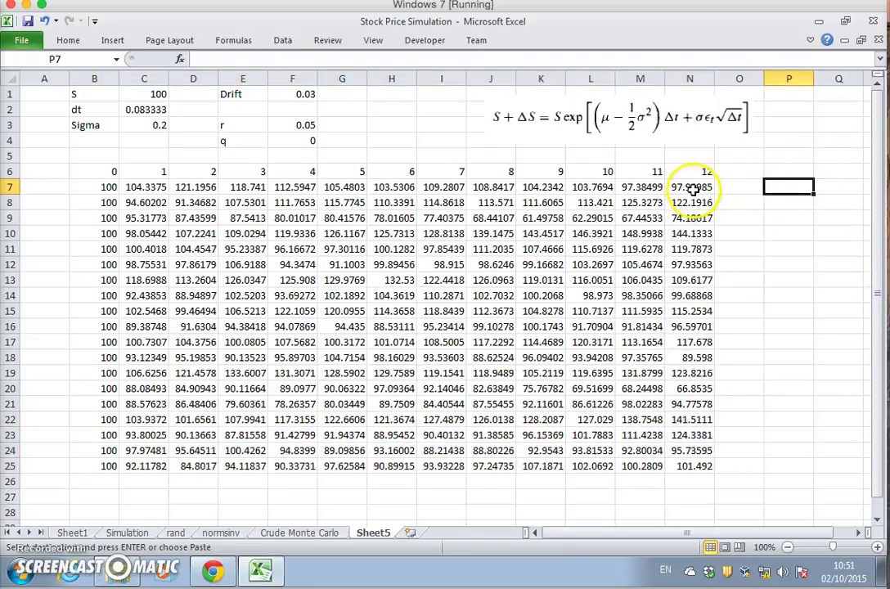
Type the call payoff formula as a note in cell R3.
click(861, 532)
click(860, 533)
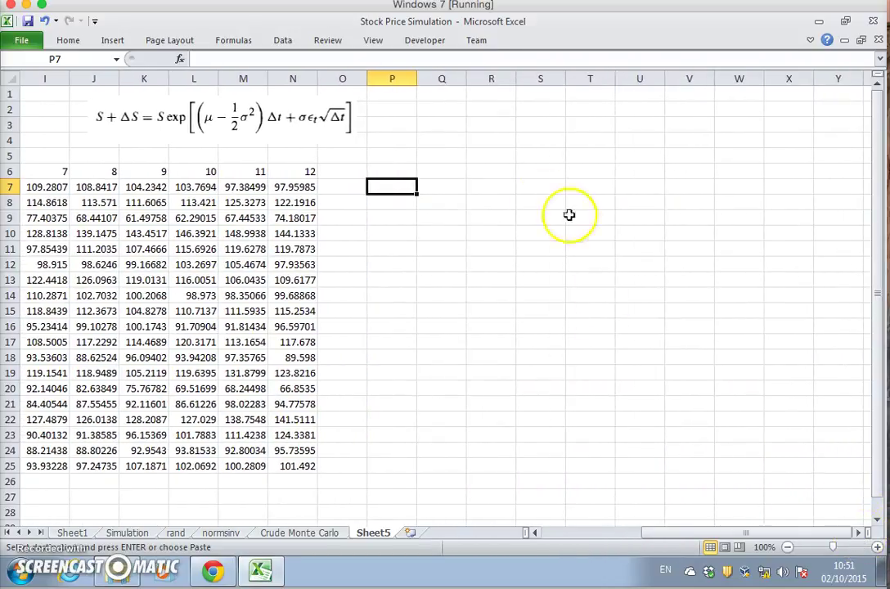
click(489, 121)
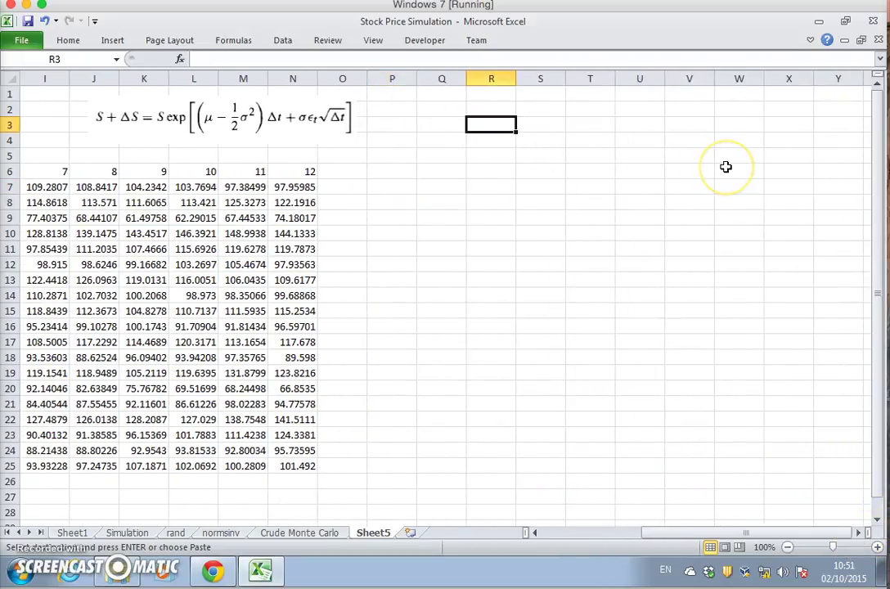
text(C = max(S-X,0)
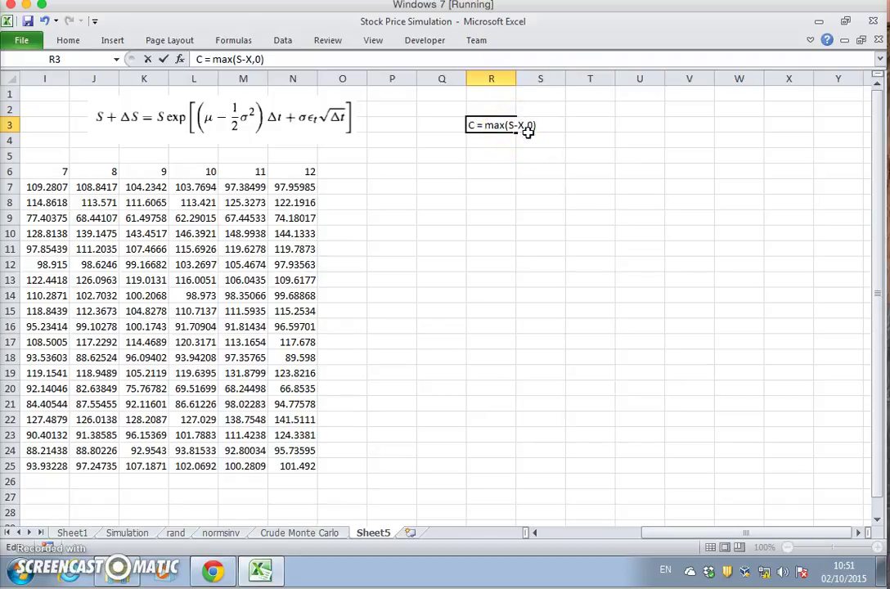
key(Return)
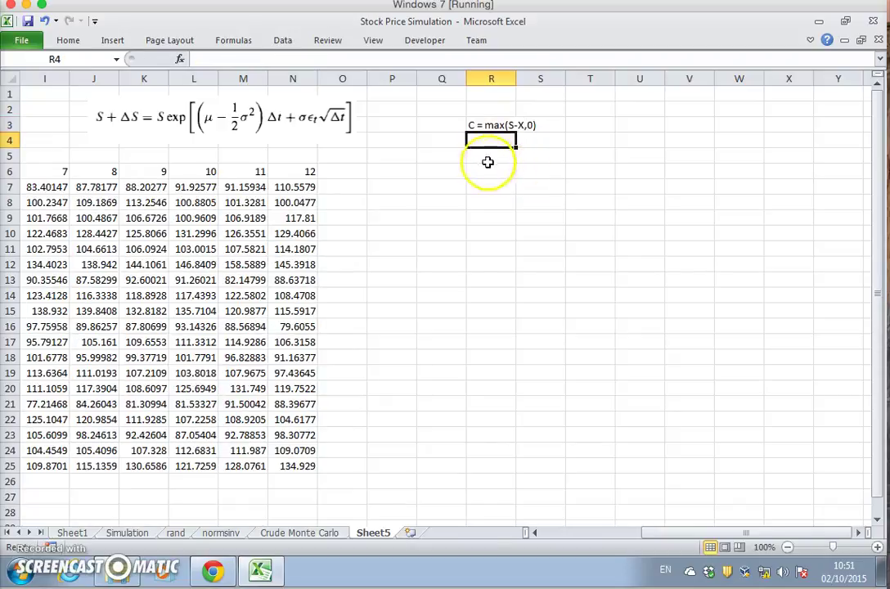
Edit the R3 note to add discounting: C = exp(-r*T)*max(S-X,0).
click(481, 125)
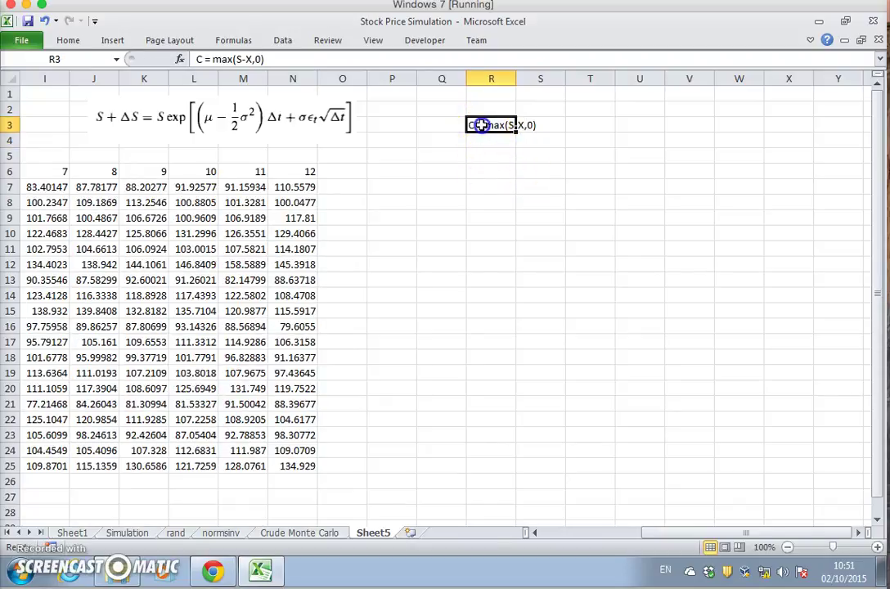
click(212, 58)
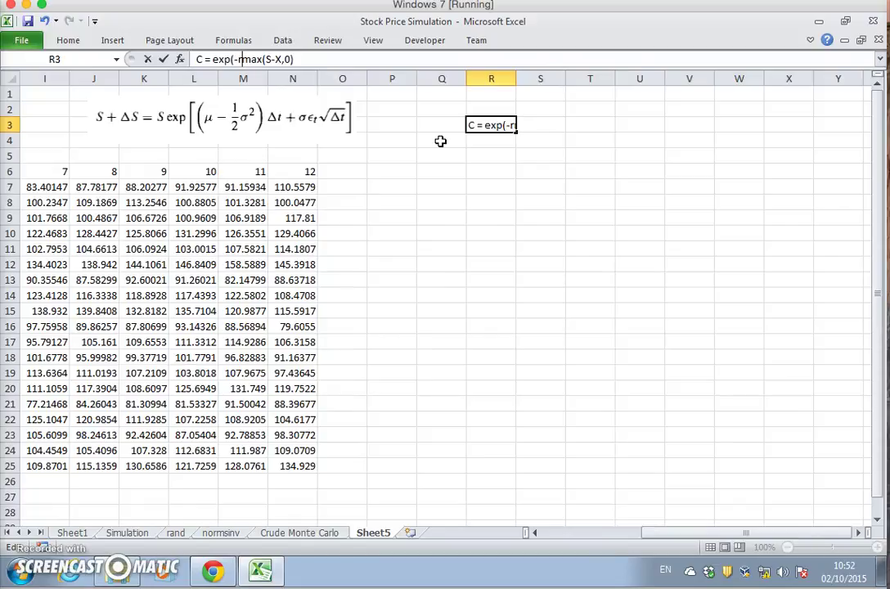
text(*)
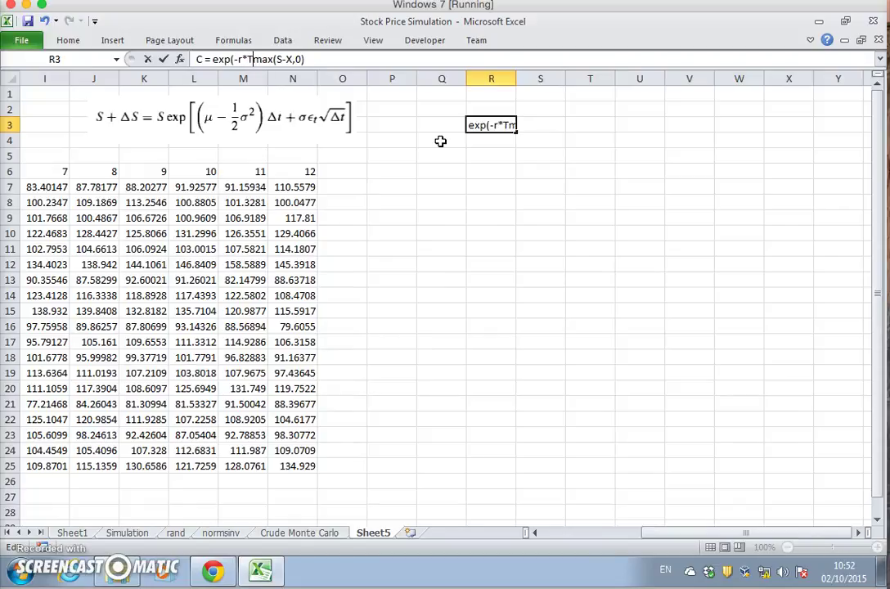
text(T)*)
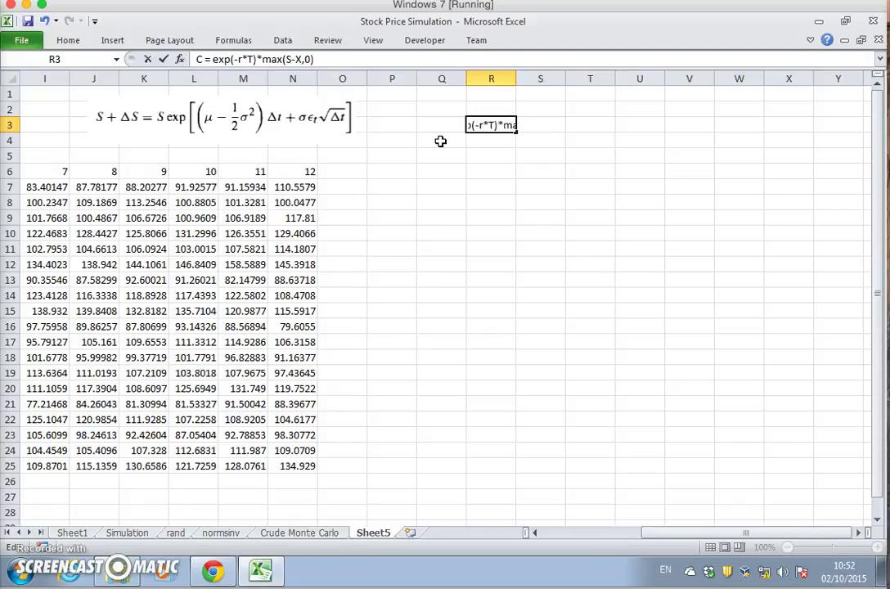
key(Return)
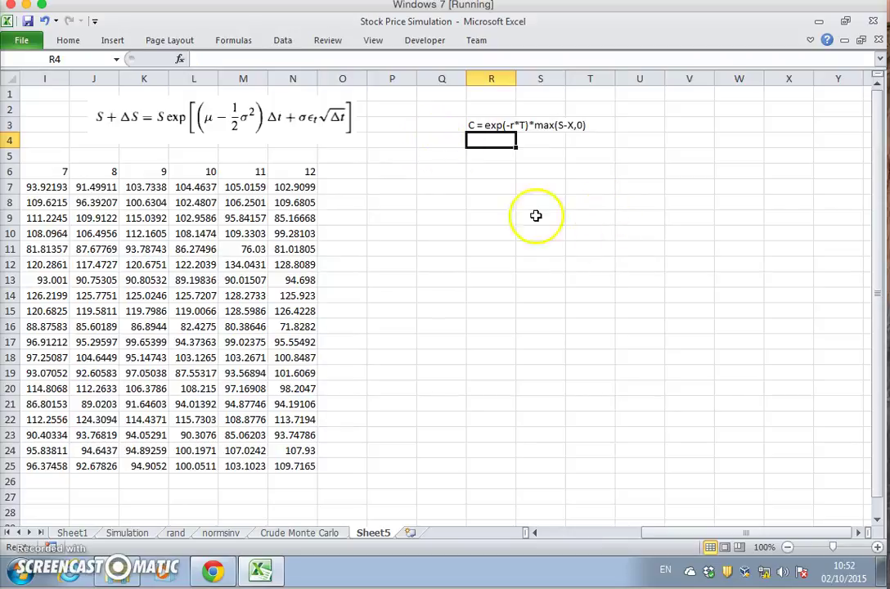
click(379, 185)
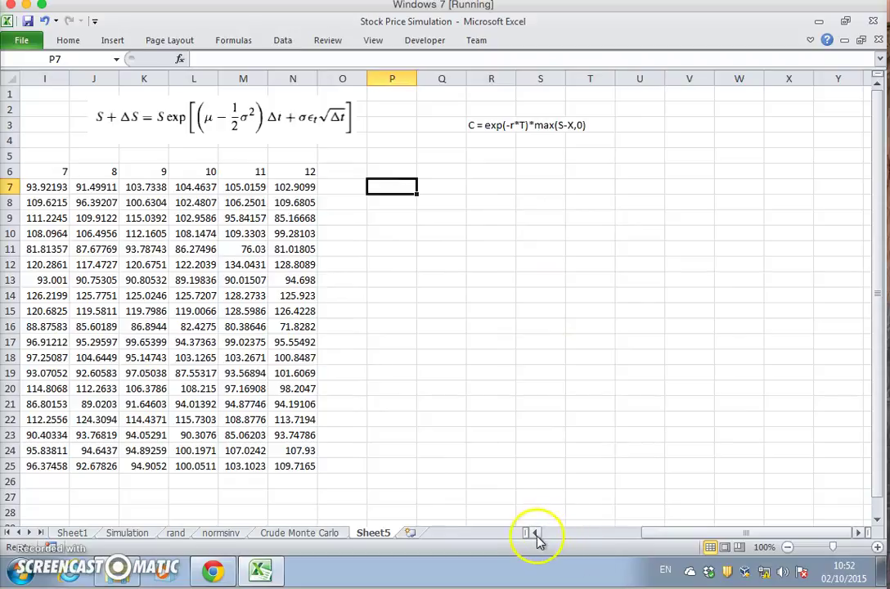
drag(534, 532, 536, 533)
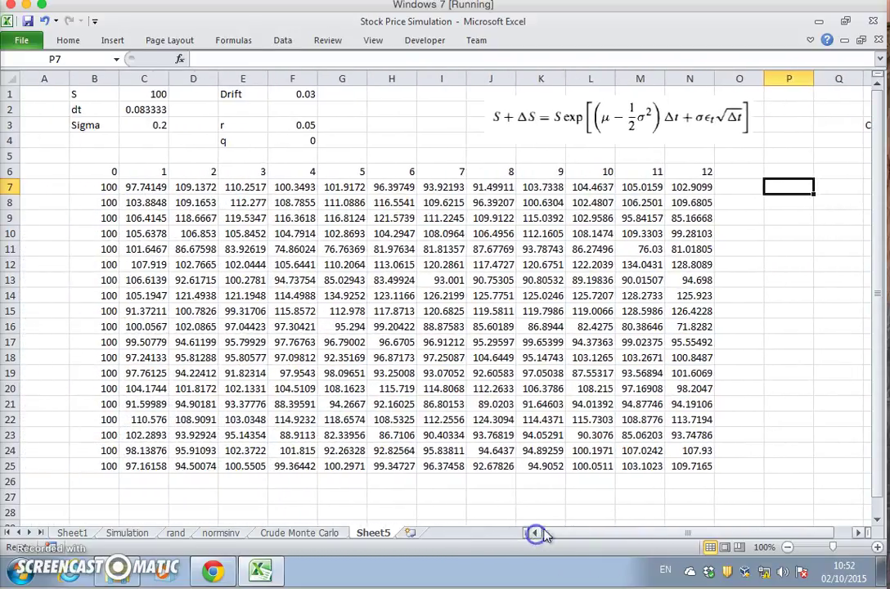
Label H1 as X and enter the strike value 100 in H2.
click(380, 97)
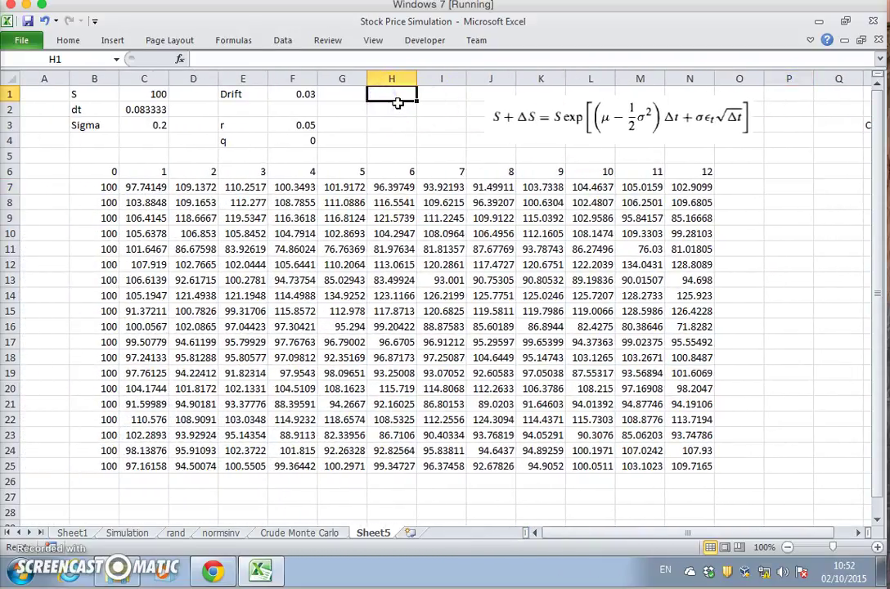
click(396, 99)
text(X)
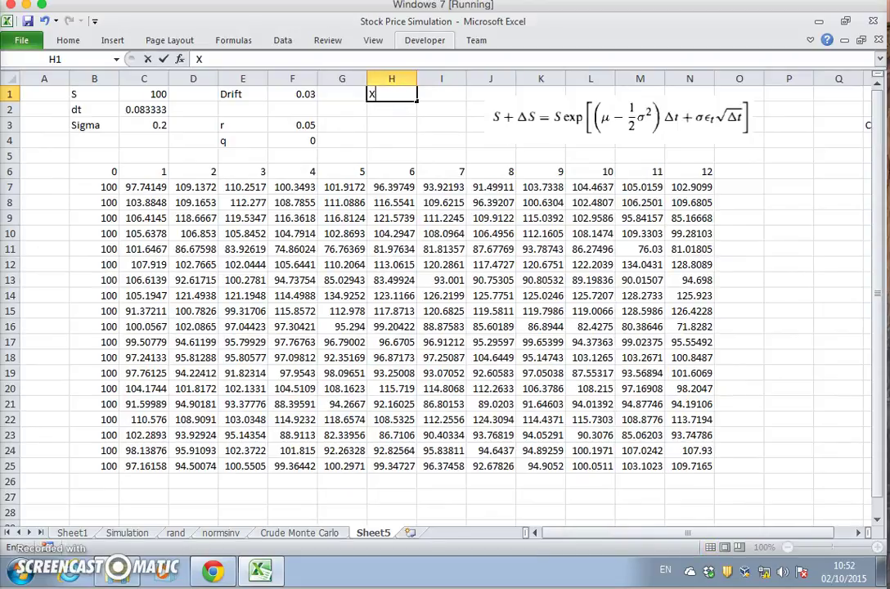
key(Return)
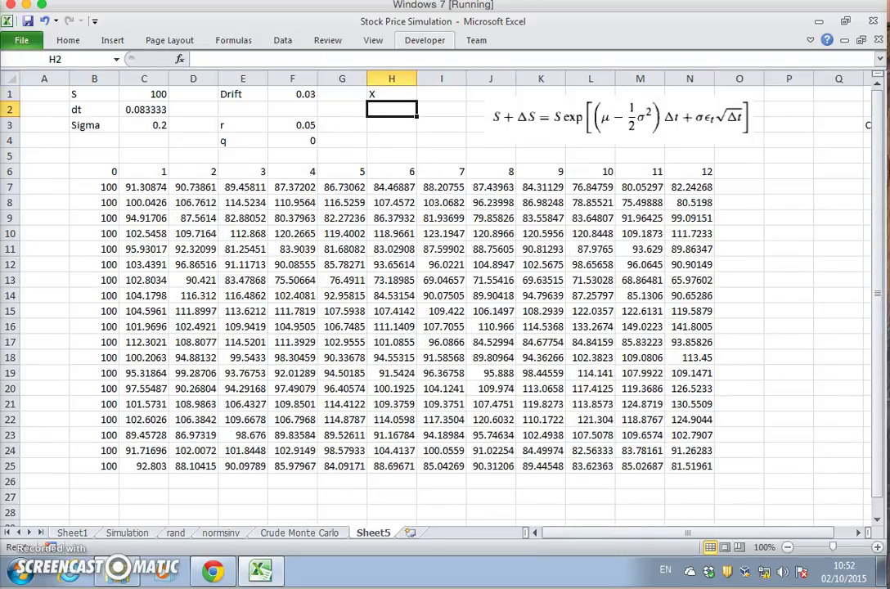
text(=100)
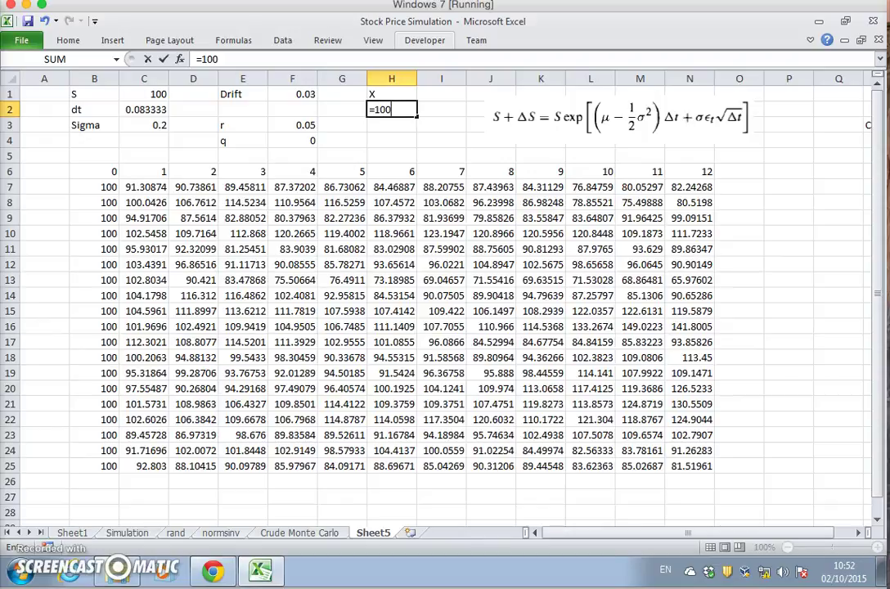
key(Return)
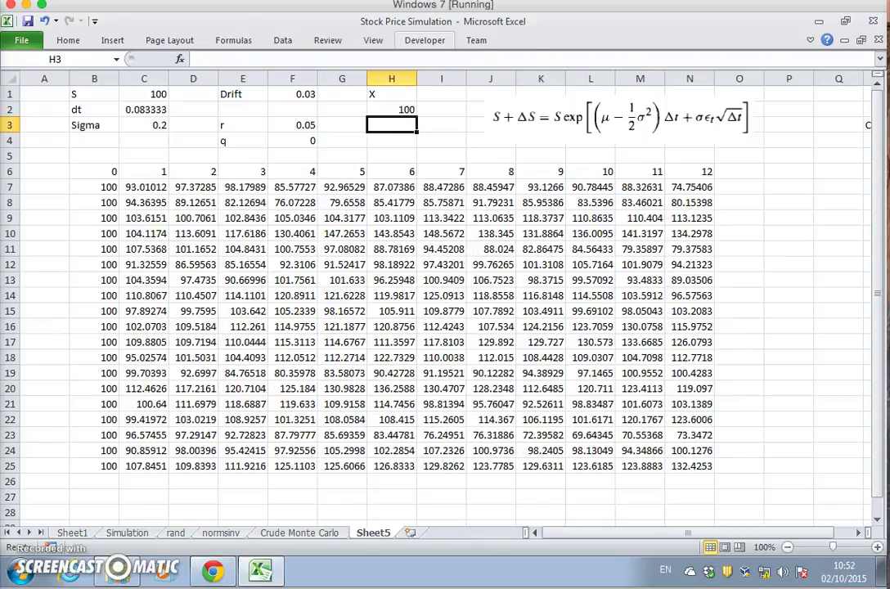
Start P7's payoff formula as =max(N7-$H$2,0).
click(858, 533)
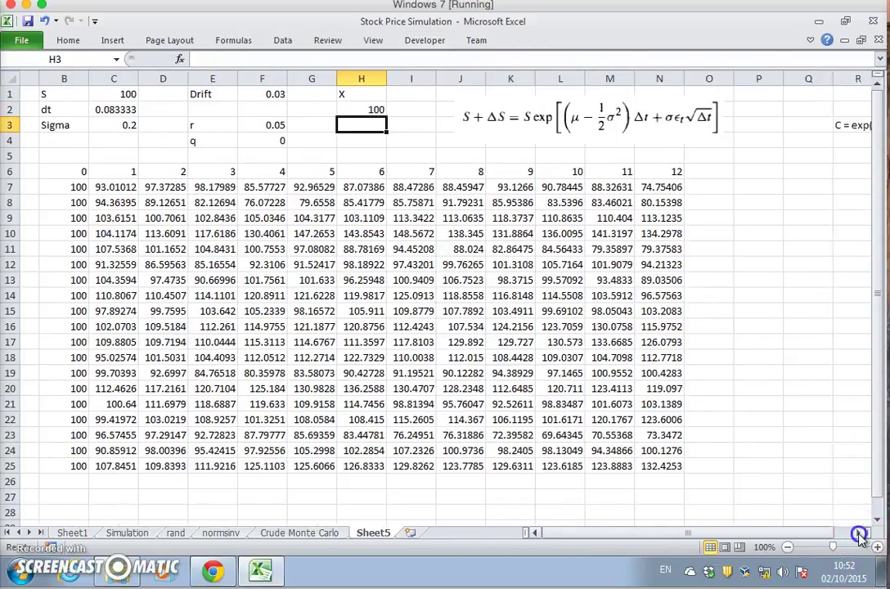
click(858, 533)
click(442, 188)
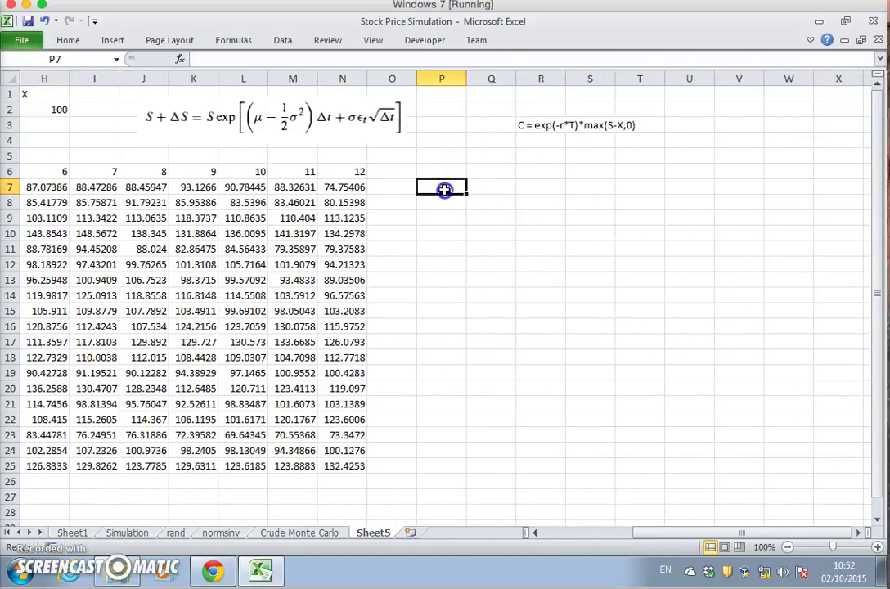
text(=)
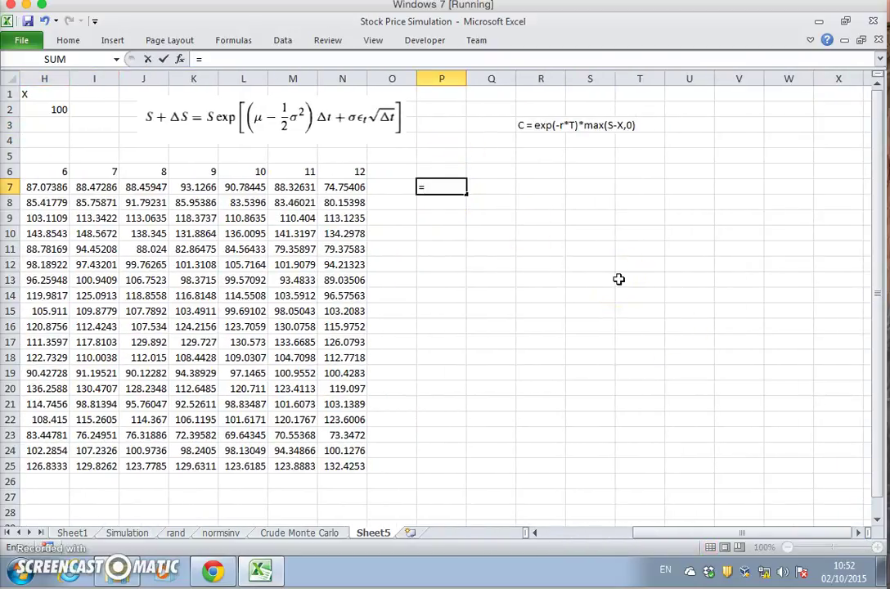
text(max()
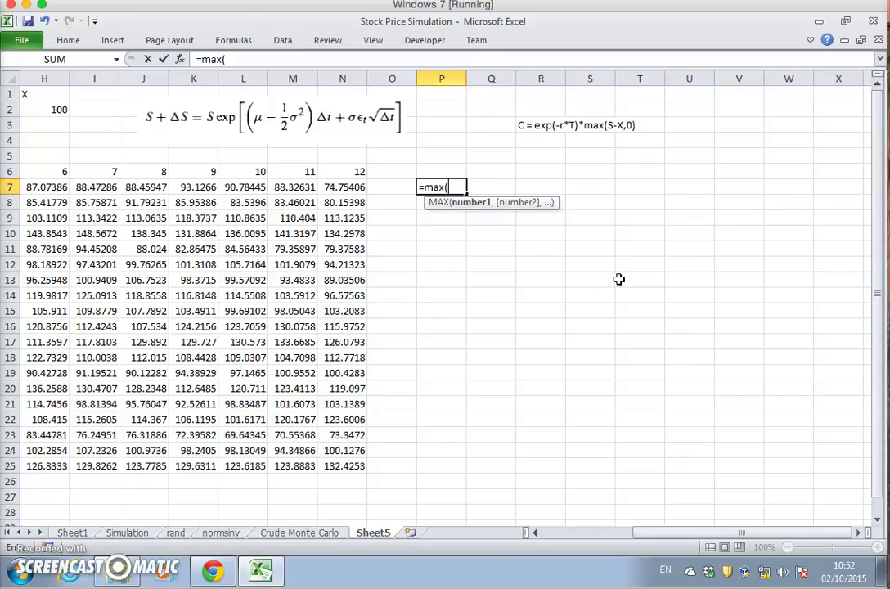
click(355, 187)
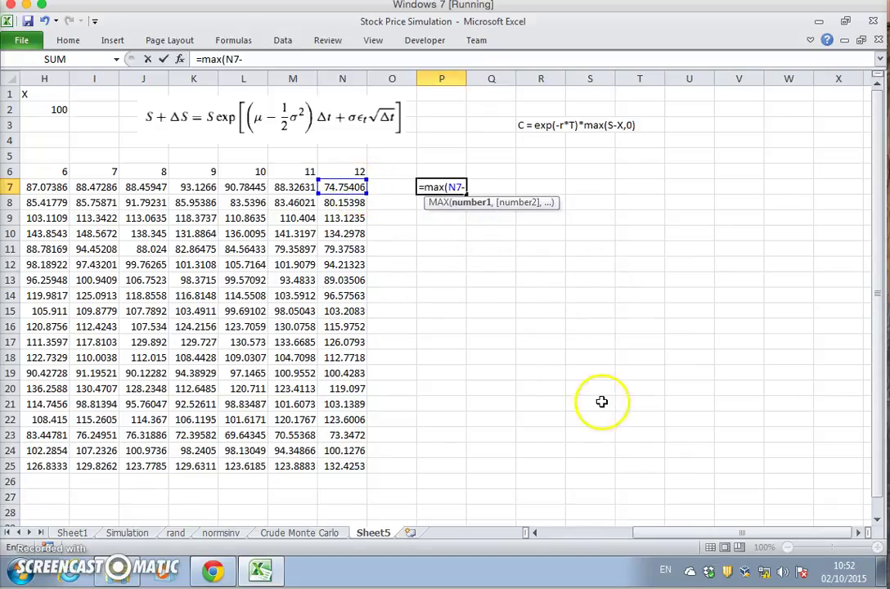
click(534, 532)
click(534, 533)
click(534, 532)
click(534, 532)
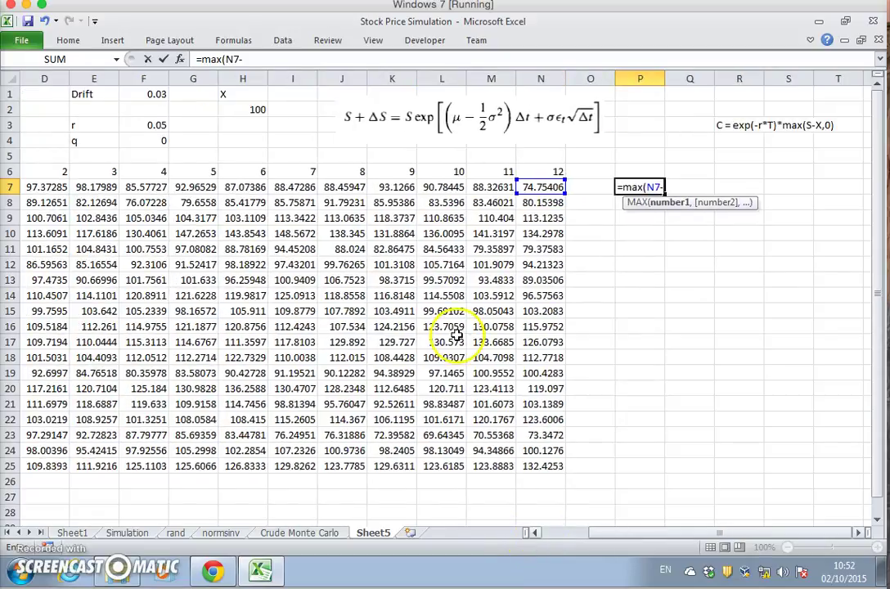
click(255, 104)
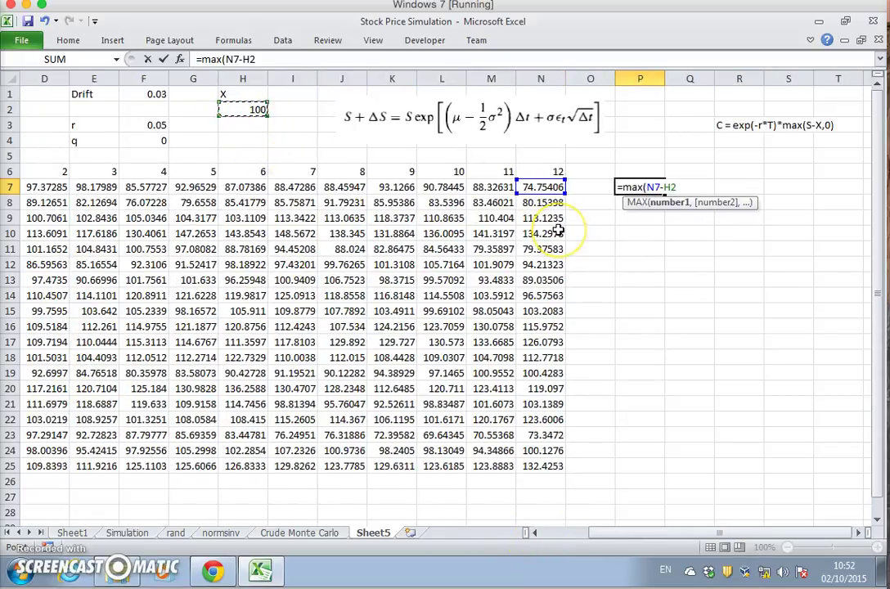
text(,)
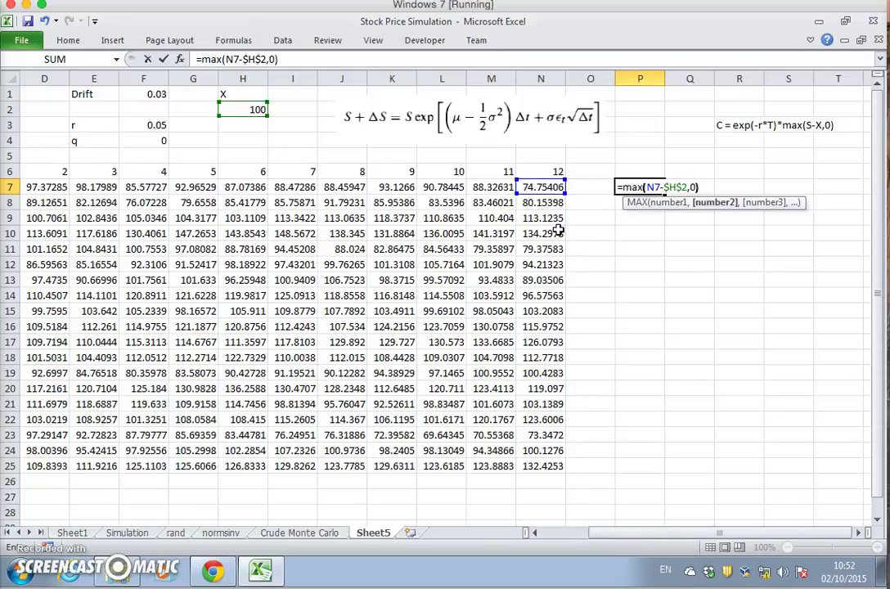
text(0)
click(624, 186)
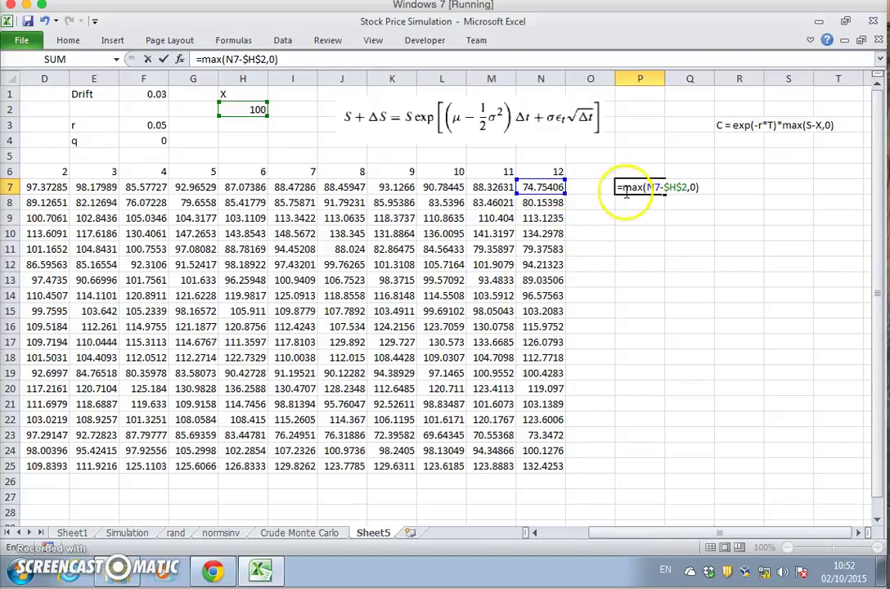
Complete P7 as =EXP(-F3*1)*MAX(N7-$H$2,0) and fill it down to P25.
text(exp()
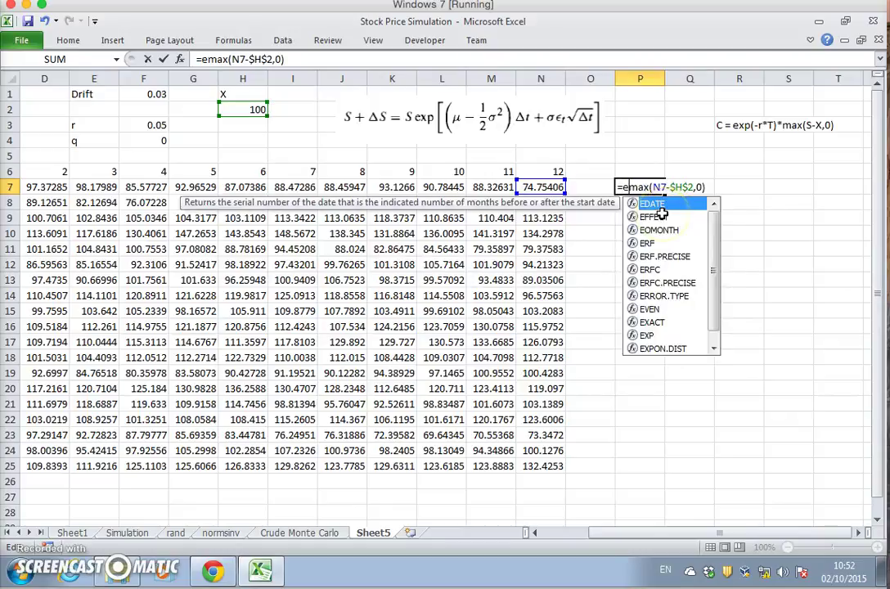
text(-)
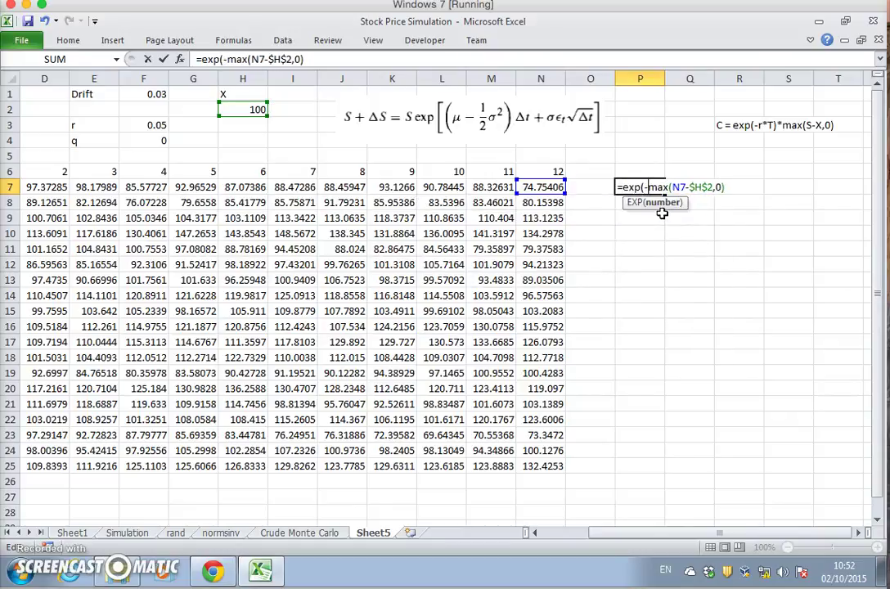
drag(716, 540, 670, 577)
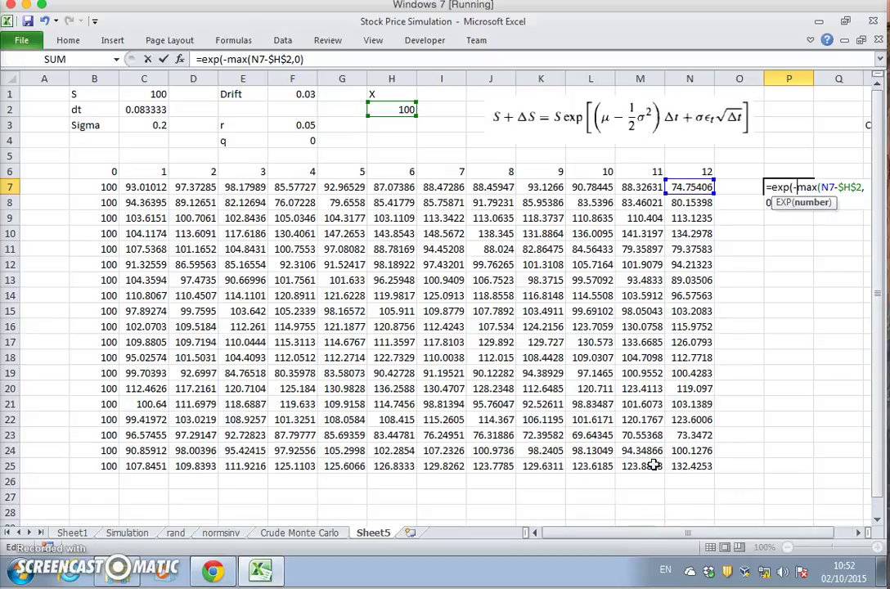
click(292, 124)
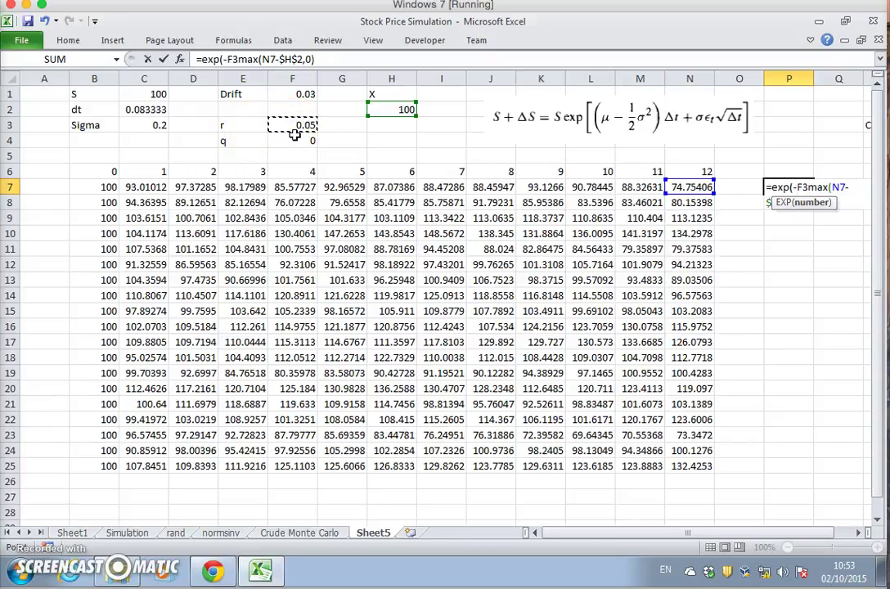
text(*)
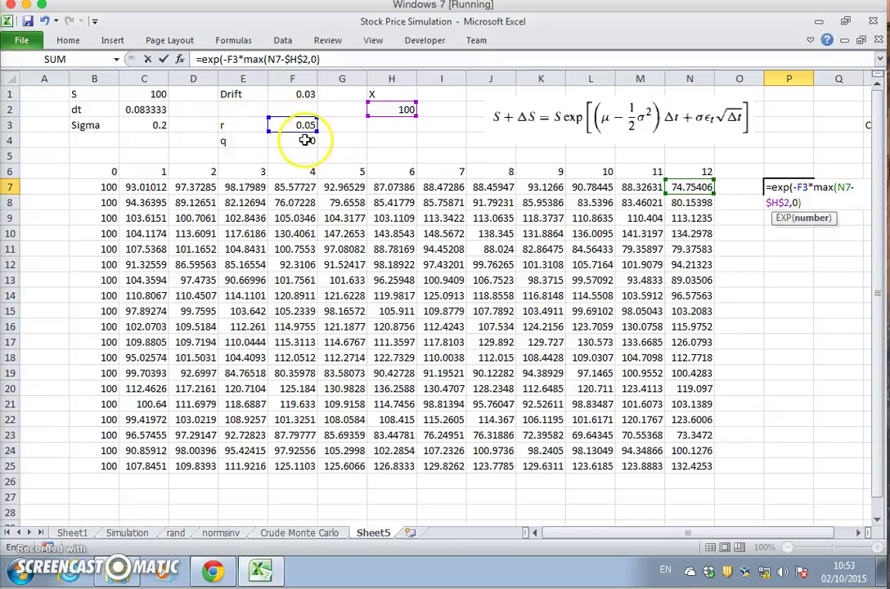
text(1)
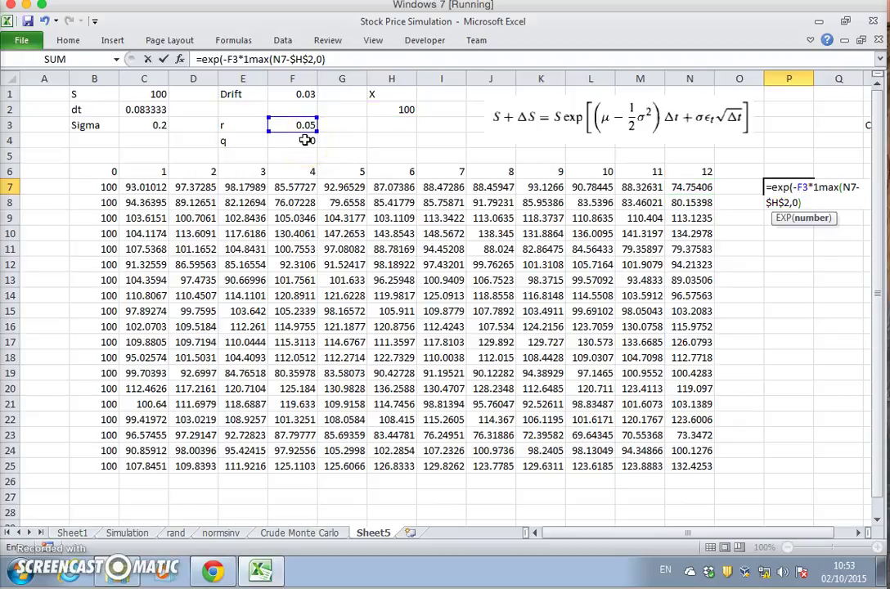
text())
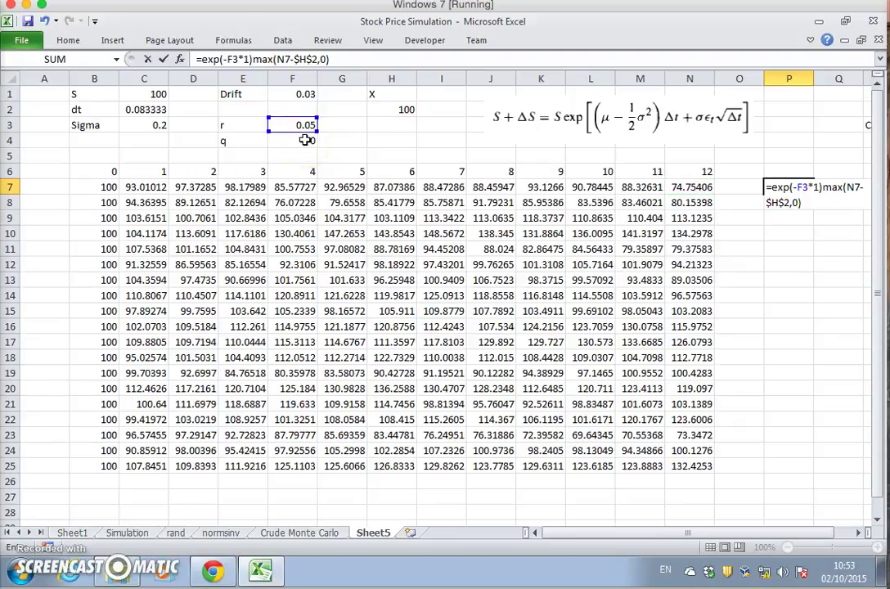
text(*)
key(Return)
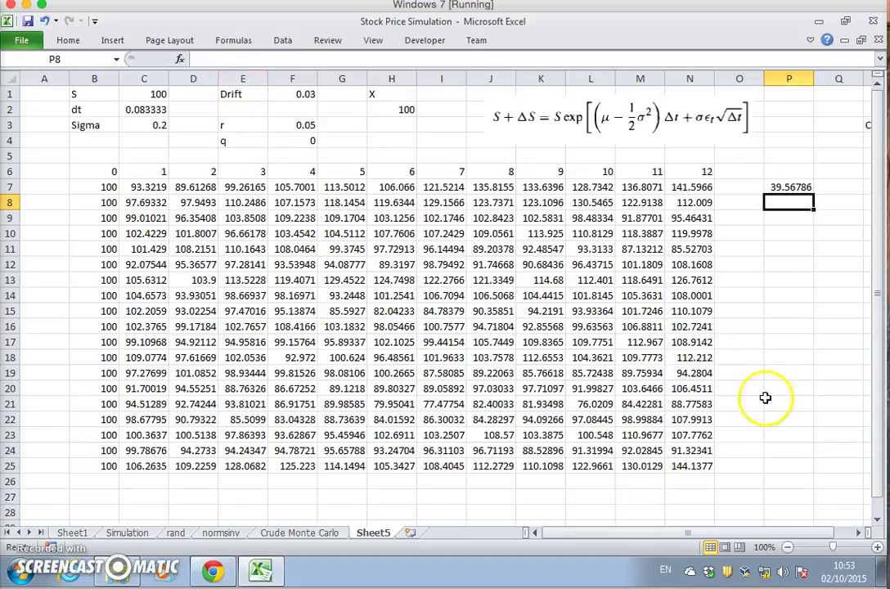
click(798, 187)
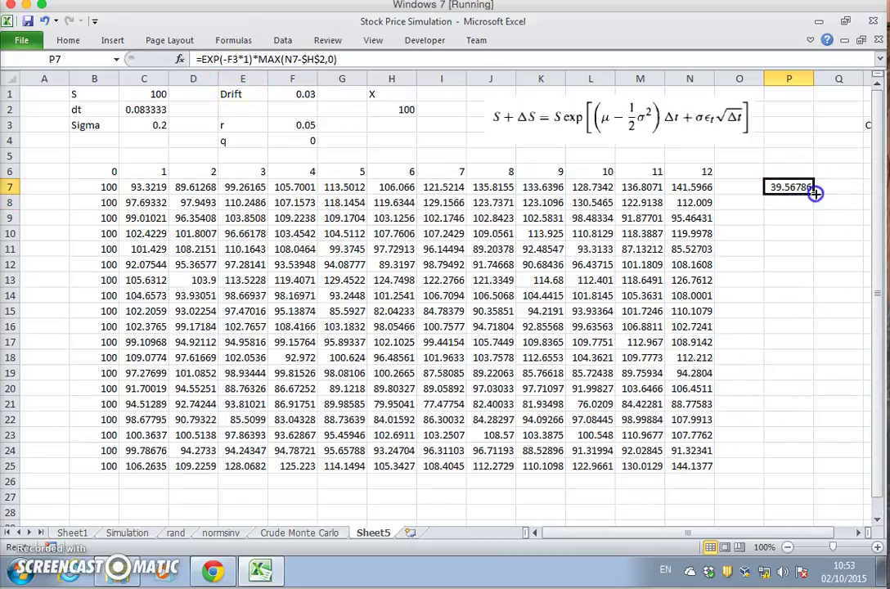
drag(816, 193, 792, 470)
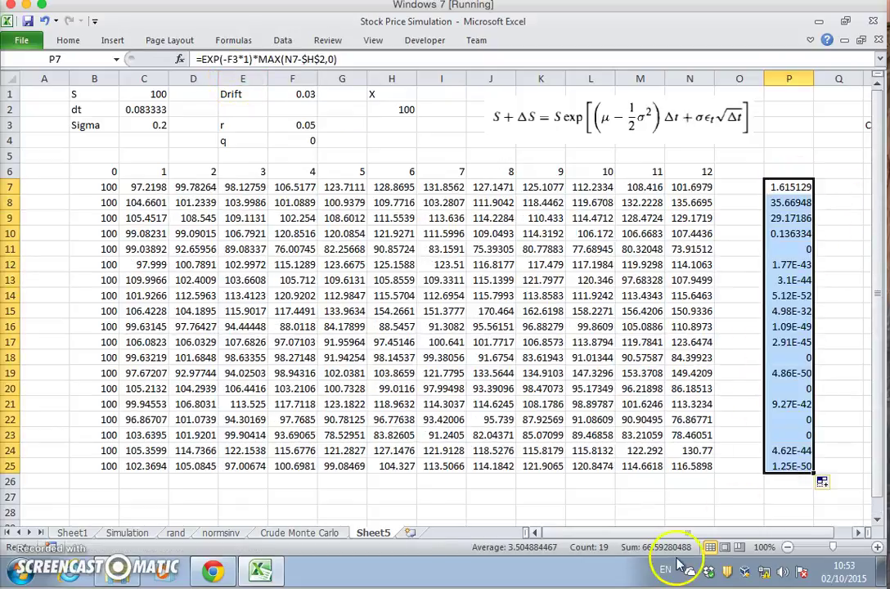
Extend row 25's path and payoff formulas down to row 1616 and check P1616.
click(692, 359)
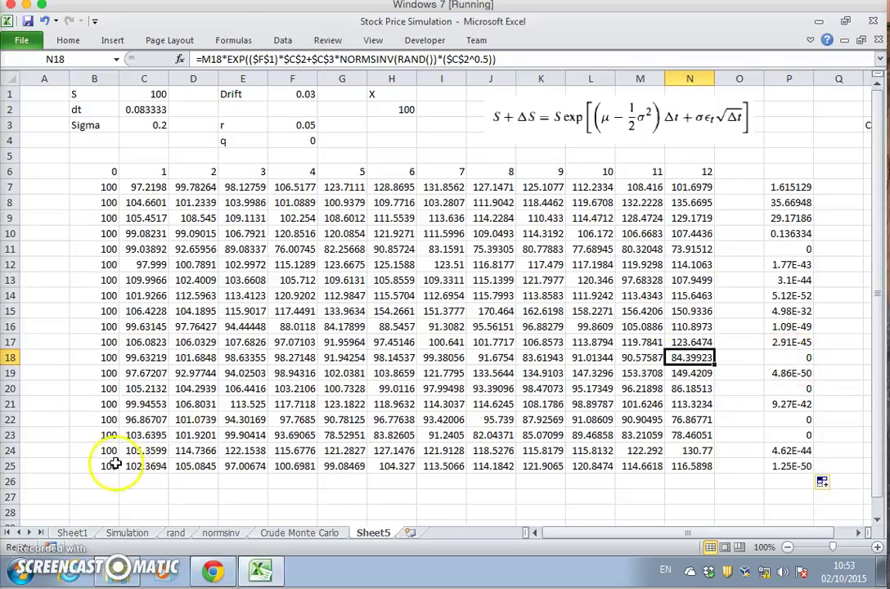
drag(114, 465, 813, 519)
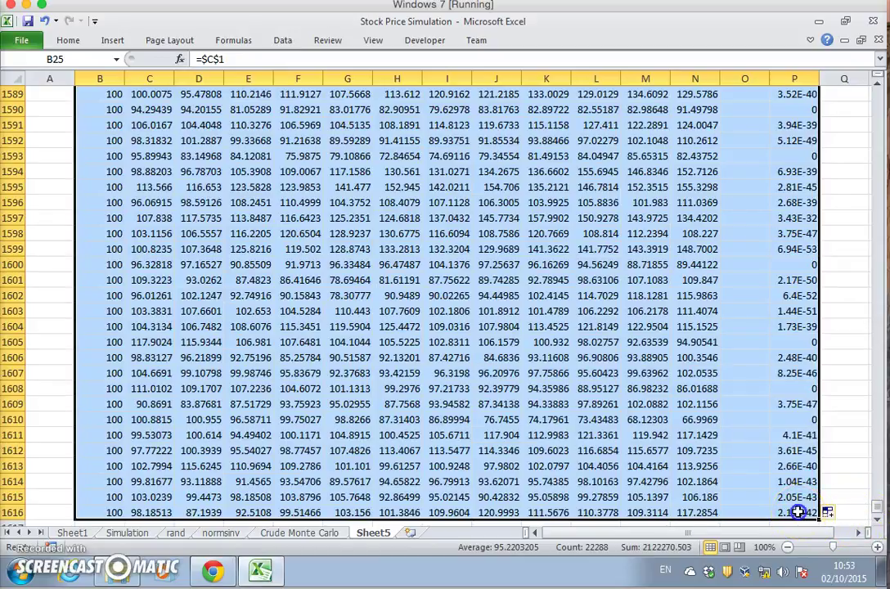
click(797, 512)
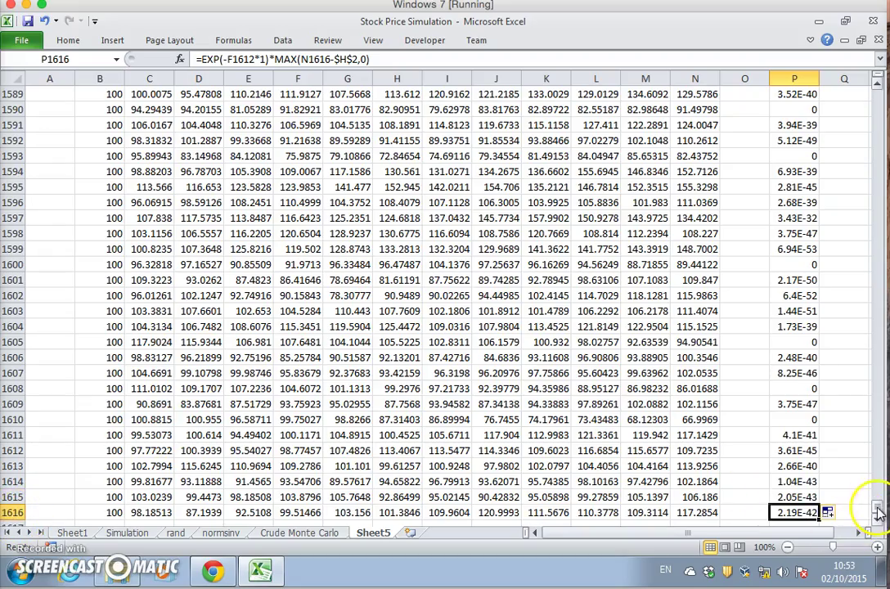
drag(875, 507, 881, 474)
scroll(871, 524, right, 5)
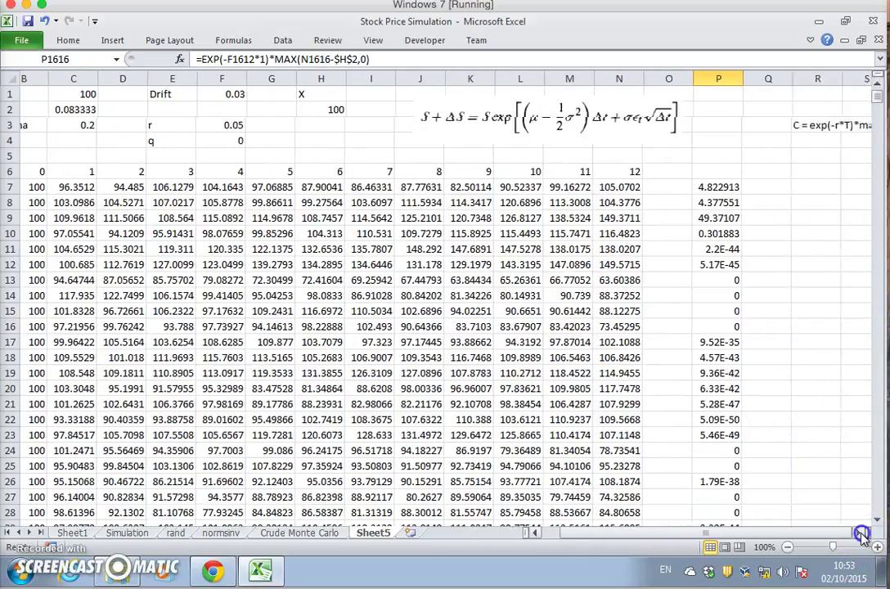
Enter =AVERAGE(P7:P1616) in R7 to average all discounted payoffs into a call price.
click(654, 186)
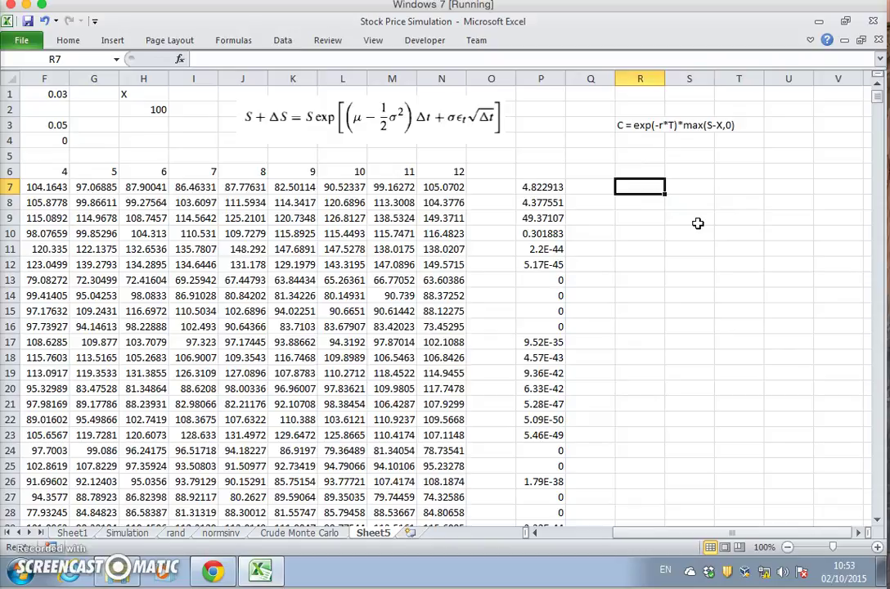
text(a)
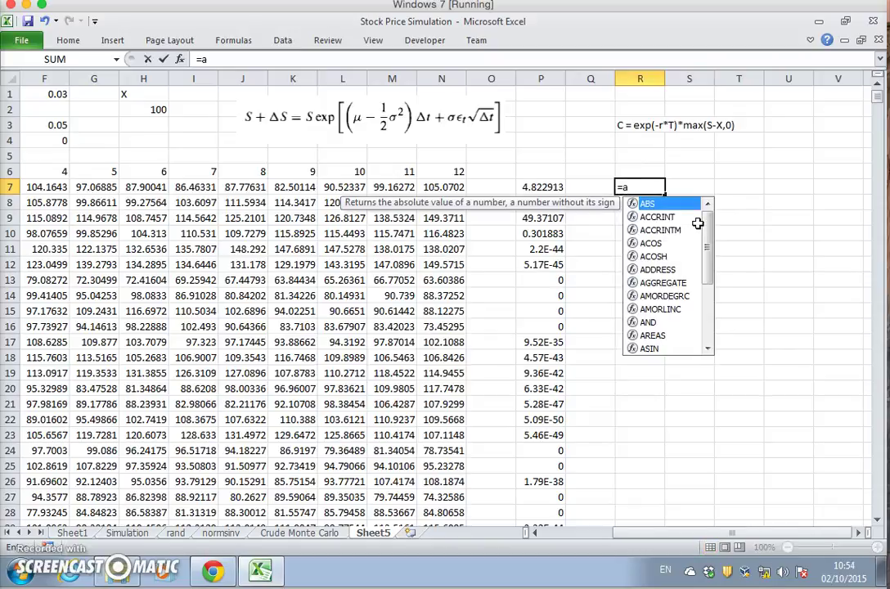
text(vera)
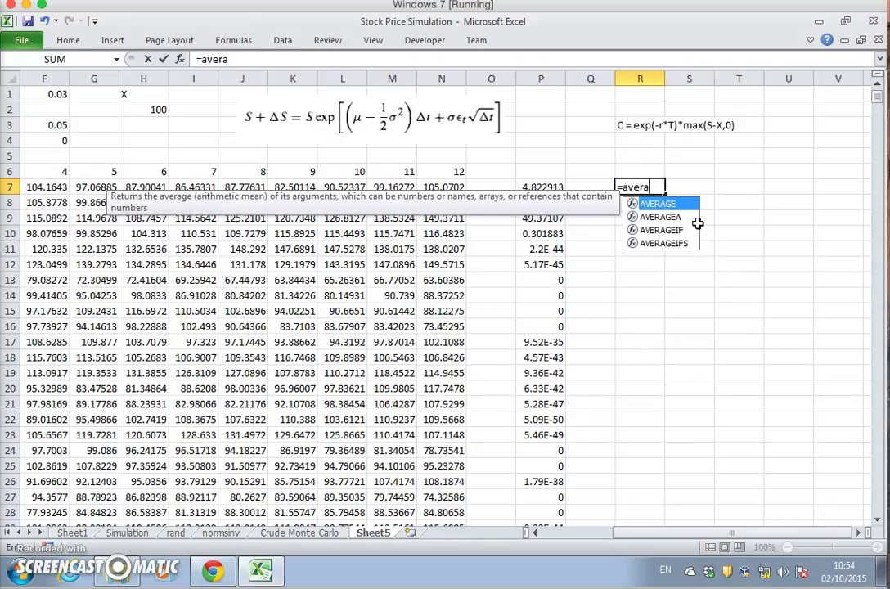
text(ge()
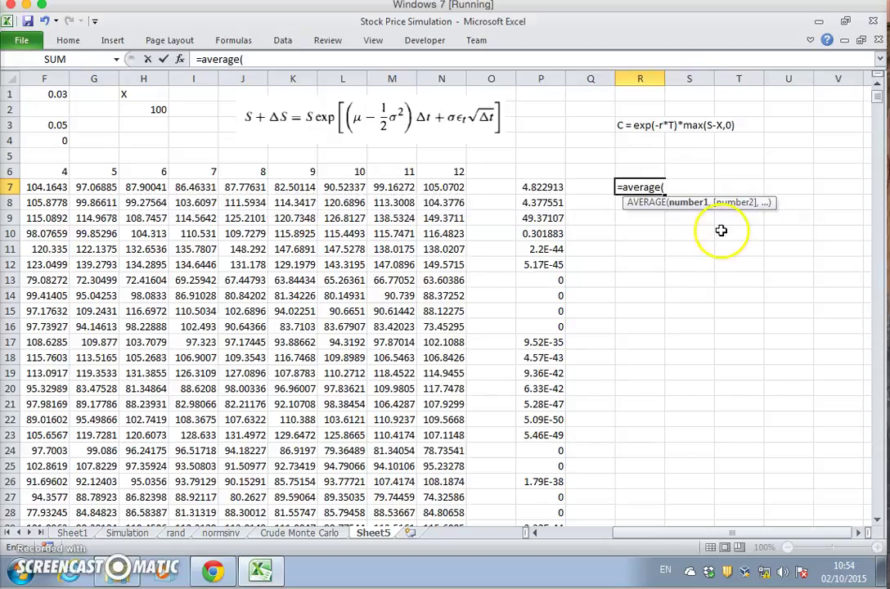
click(543, 185)
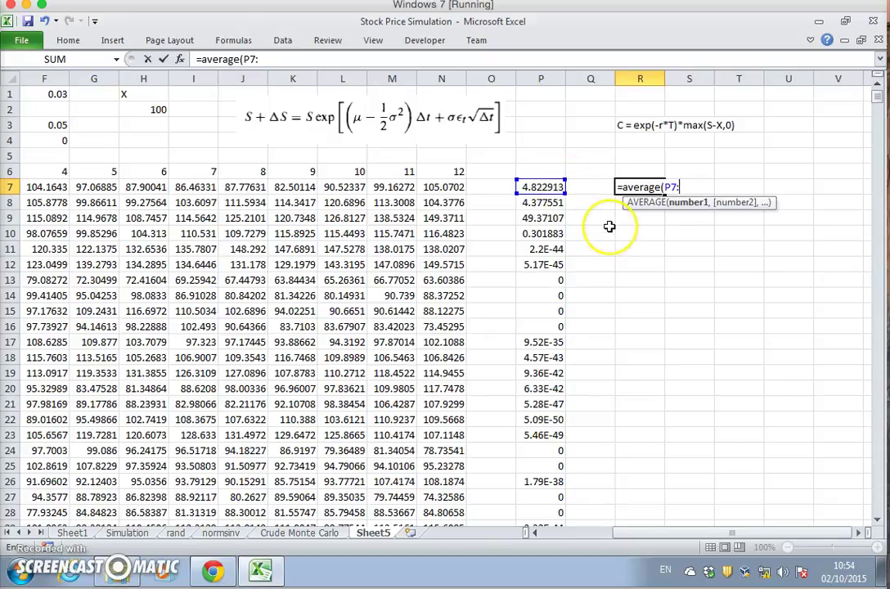
text(p)
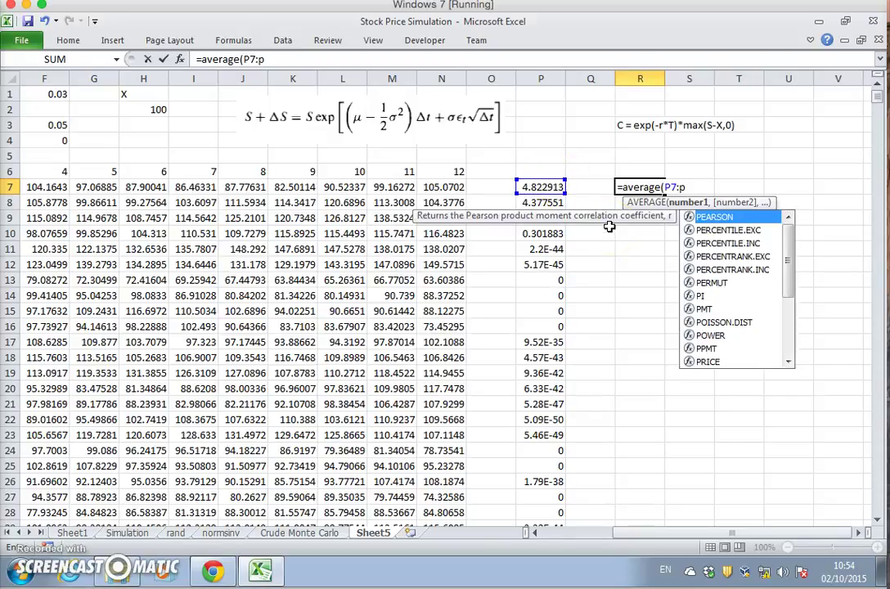
text(1616)
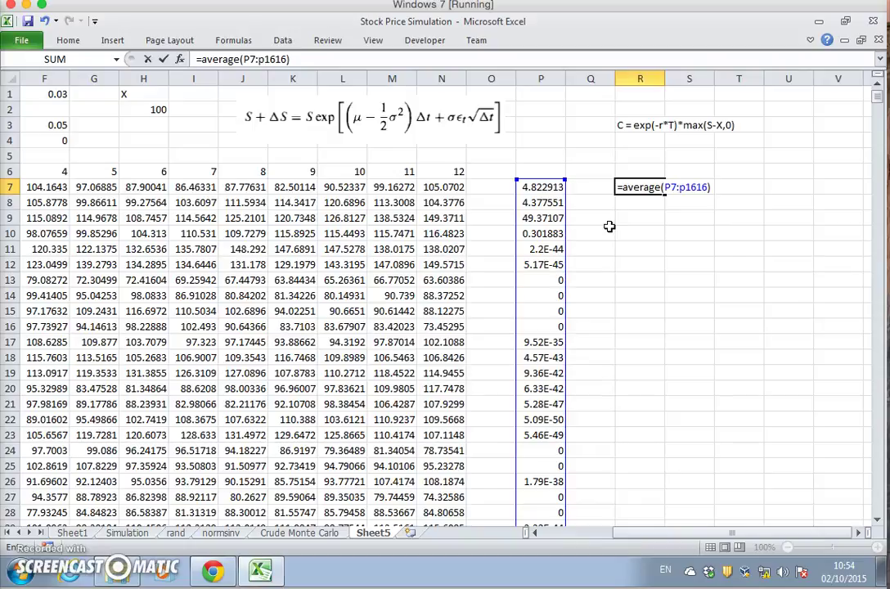
click(534, 534)
click(535, 533)
click(535, 534)
click(535, 534)
click(536, 534)
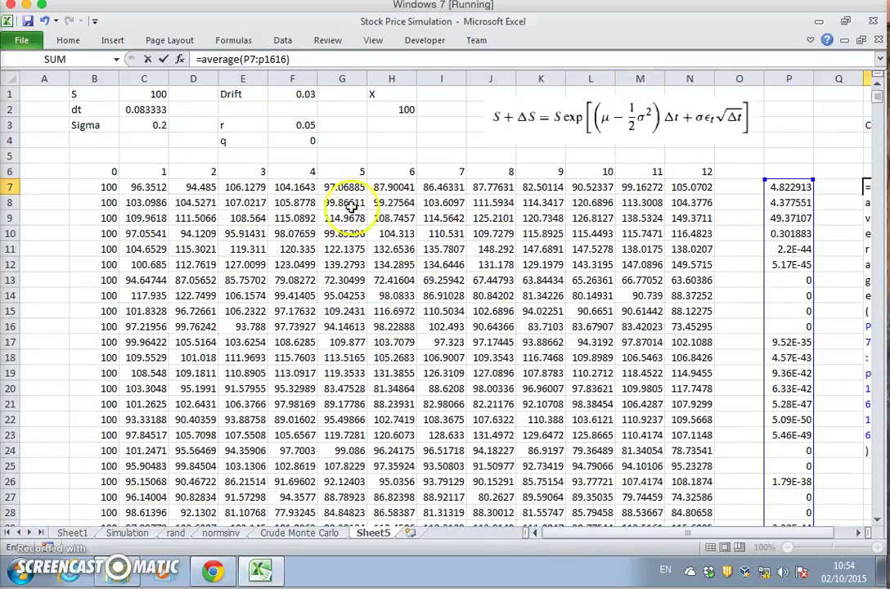
click(857, 533)
click(858, 532)
click(858, 533)
click(858, 533)
click(858, 533)
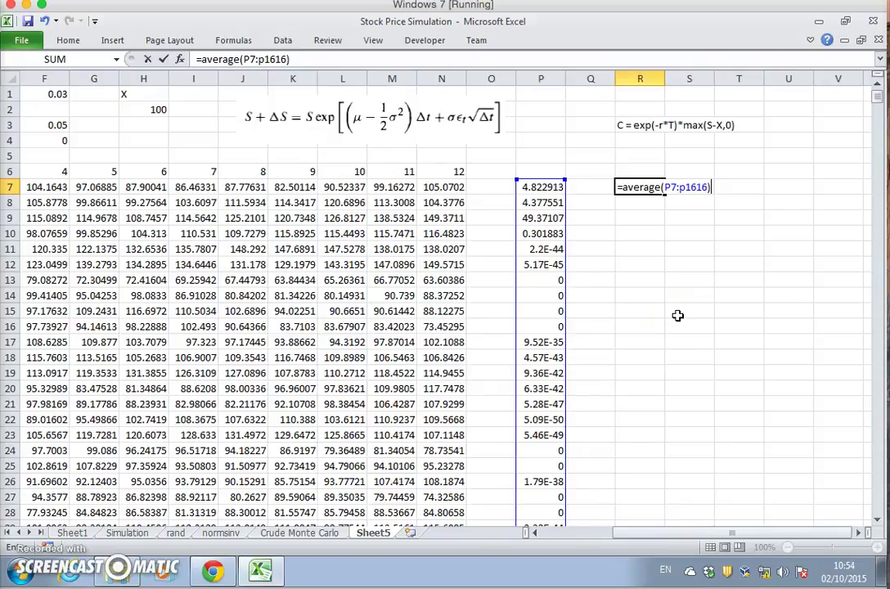
key(Return)
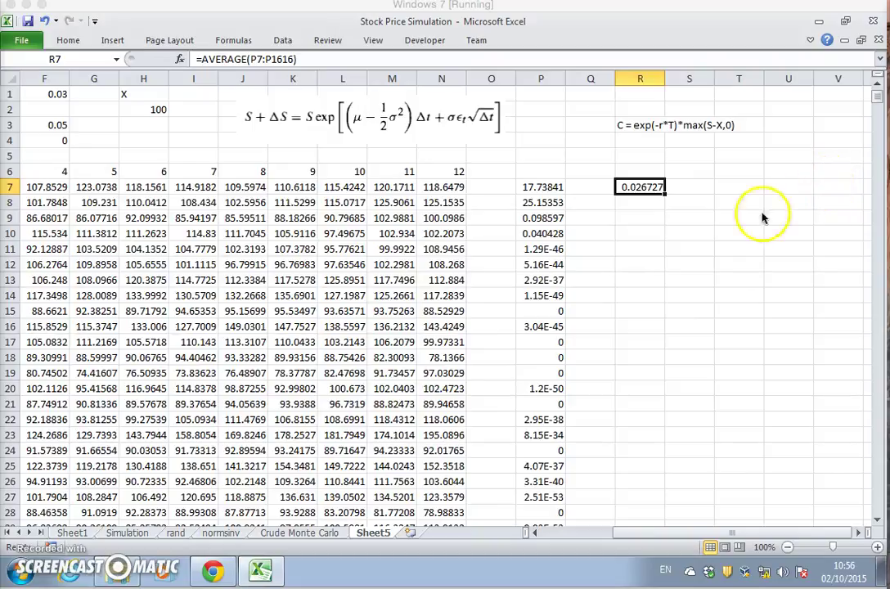
Recalculate the sheet with F9 to get a new R7 price estimate.
click(659, 198)
click(654, 188)
key(F9)
key(F9)
key(F9)
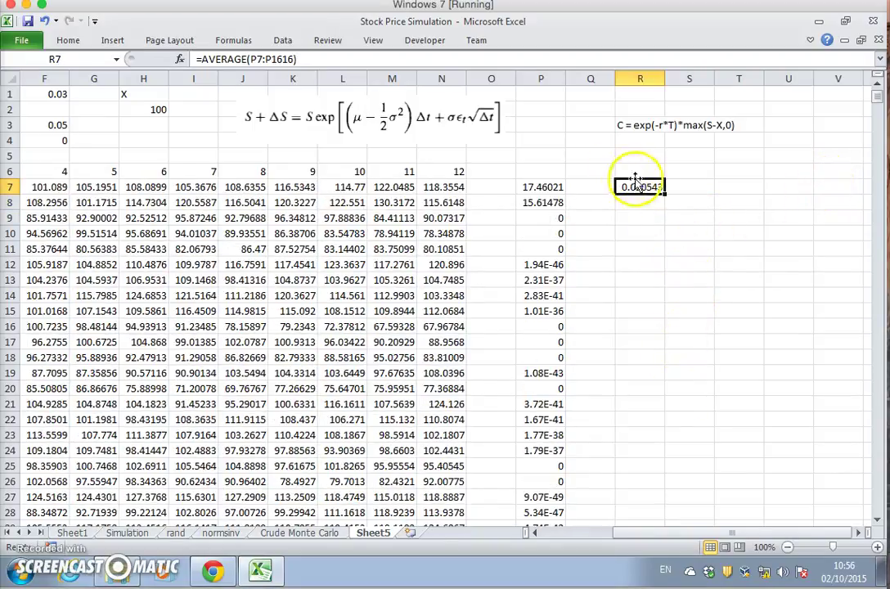
drag(659, 532, 582, 532)
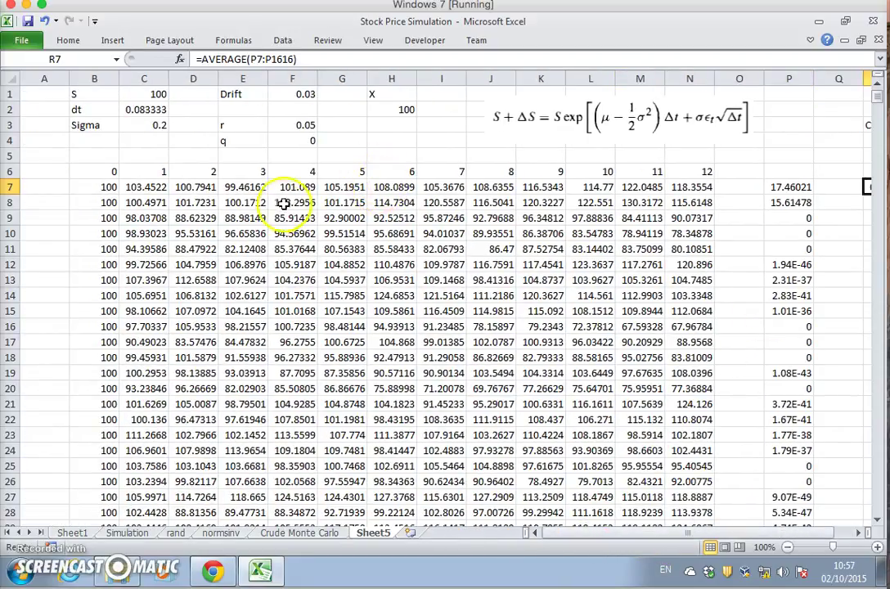
Change P7's payoff formula so the rate reference F3 becomes absolute $F$3.
click(237, 370)
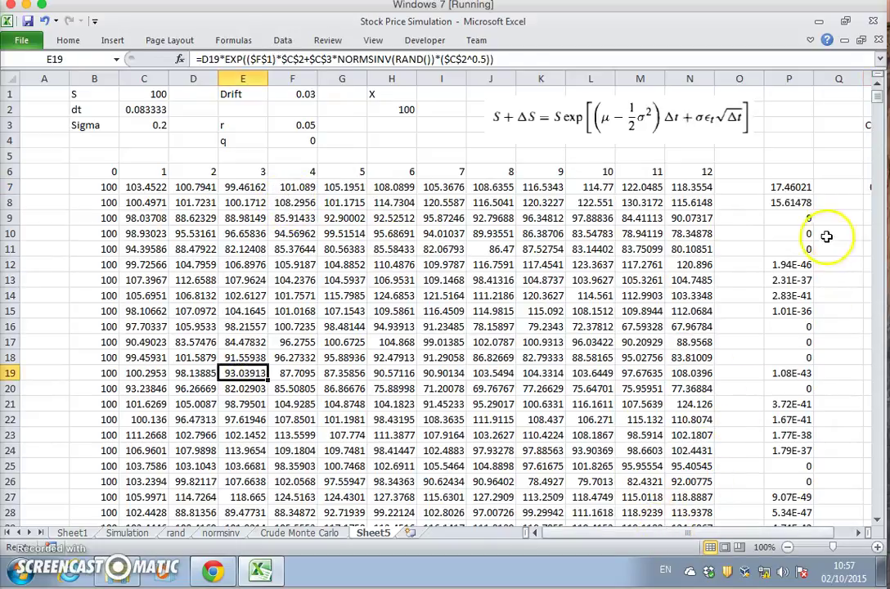
click(790, 185)
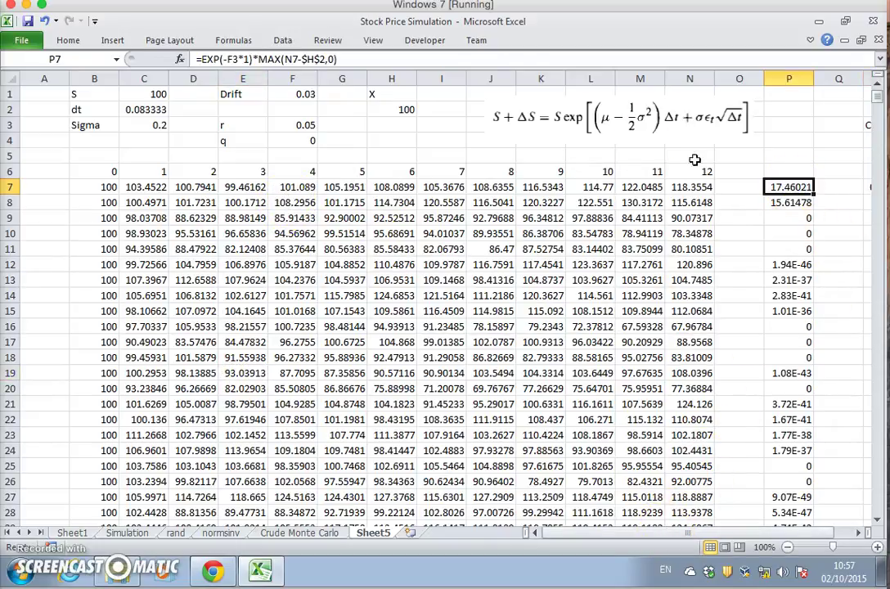
click(347, 59)
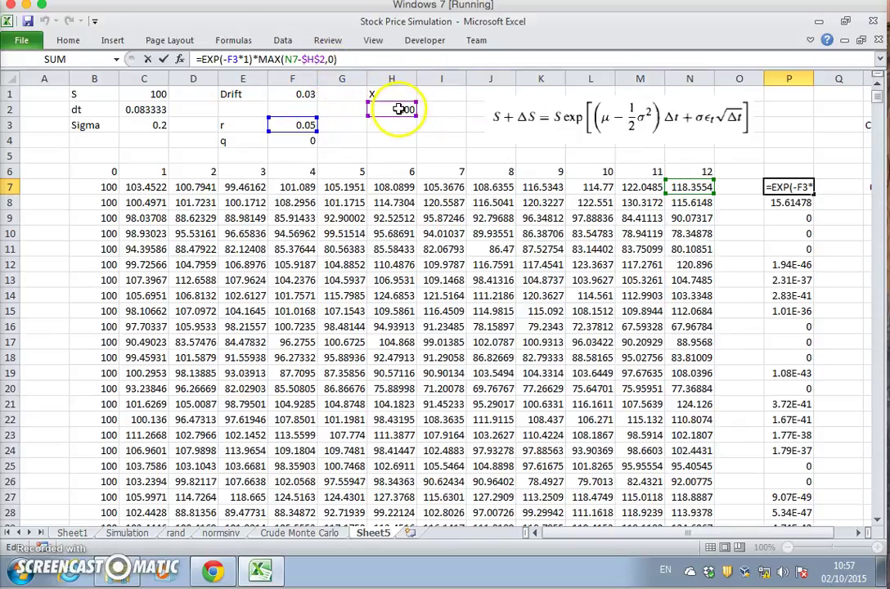
click(237, 59)
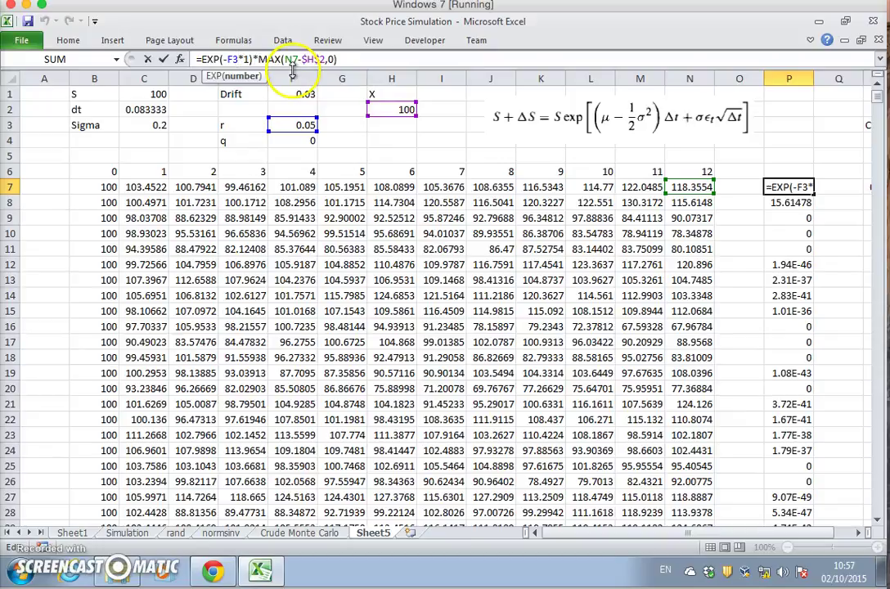
key(F4)
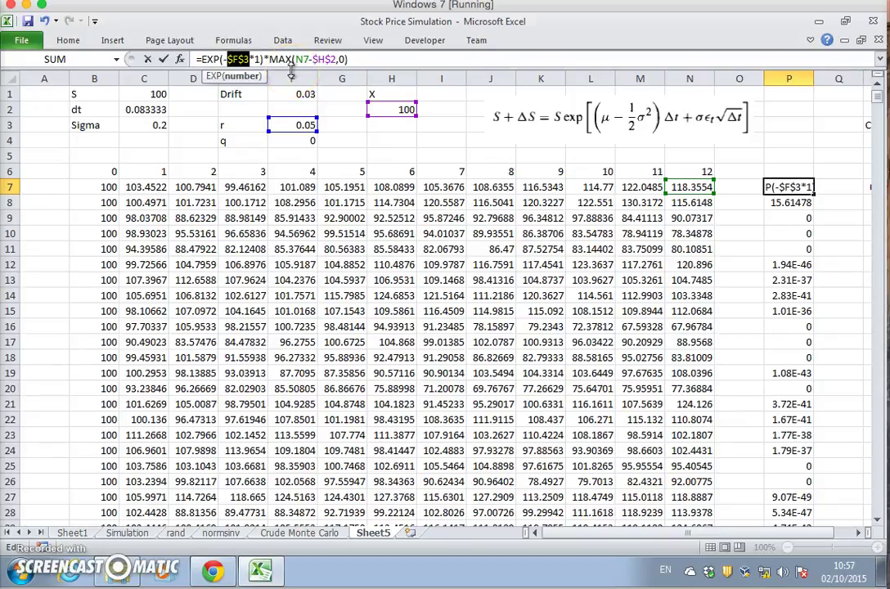
key(Return)
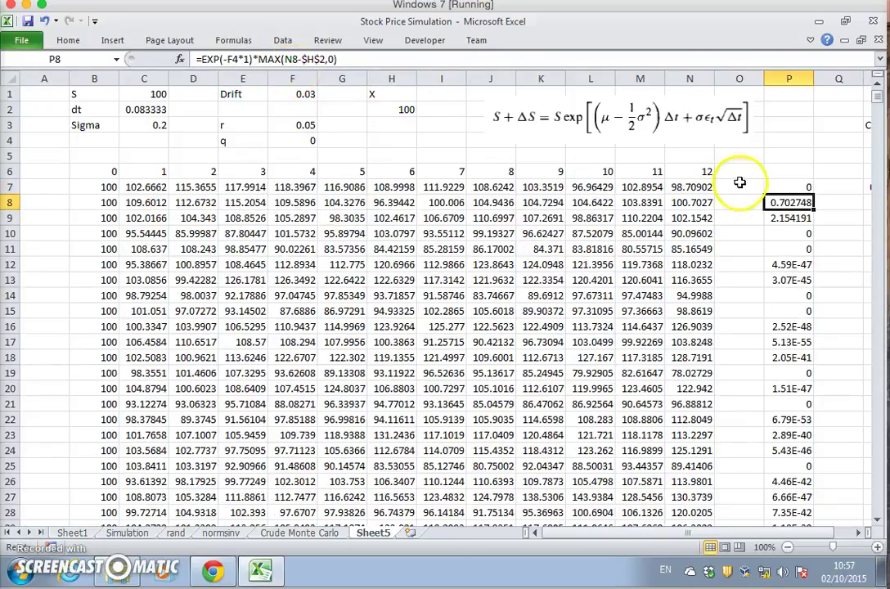
click(790, 188)
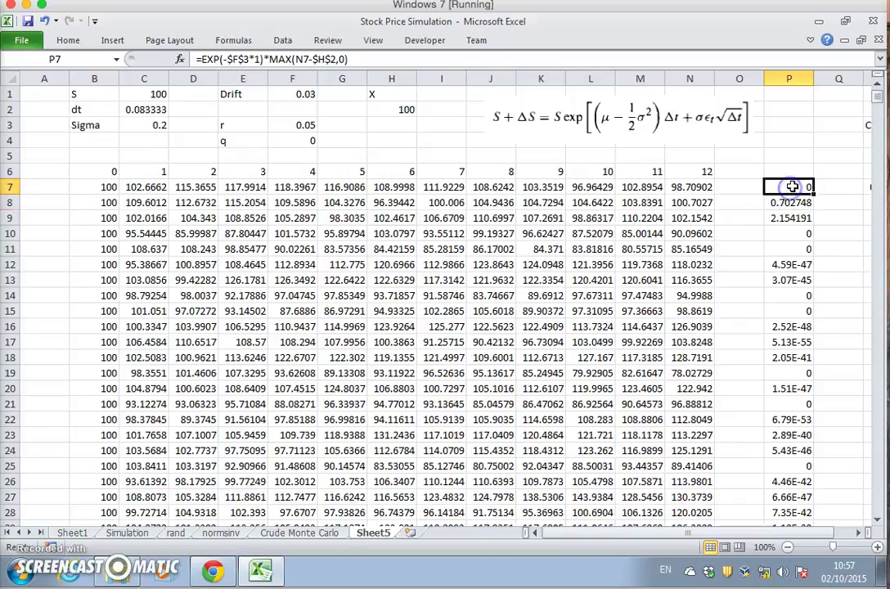
Fill P7's corrected payoff formula down to P1616, bringing R7's average to about 10.95.
click(396, 55)
key(Return)
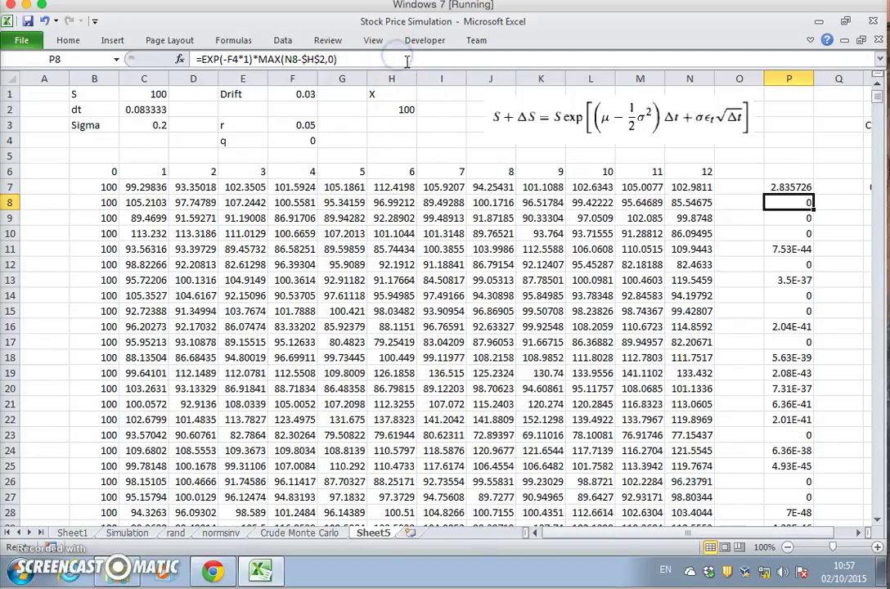
click(809, 190)
drag(814, 191, 810, 486)
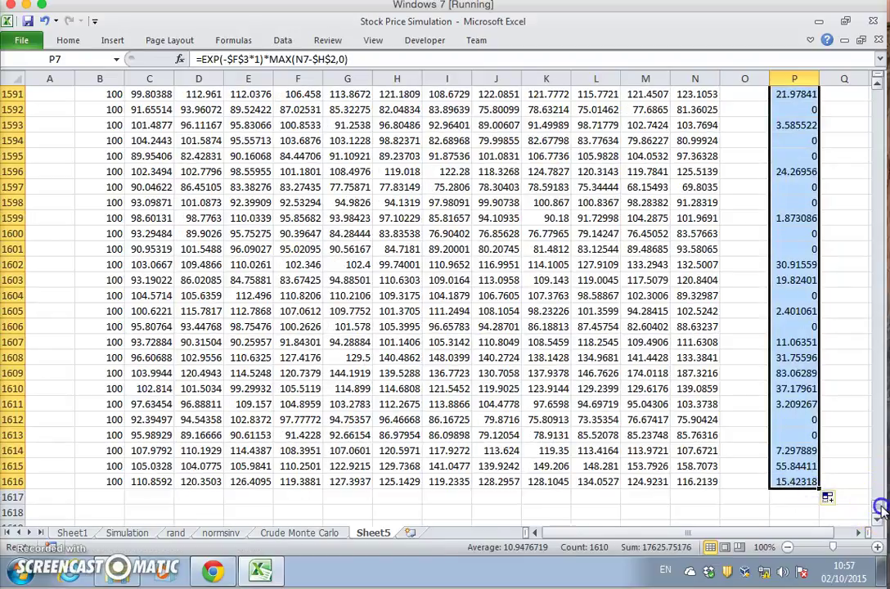
drag(879, 508, 876, 97)
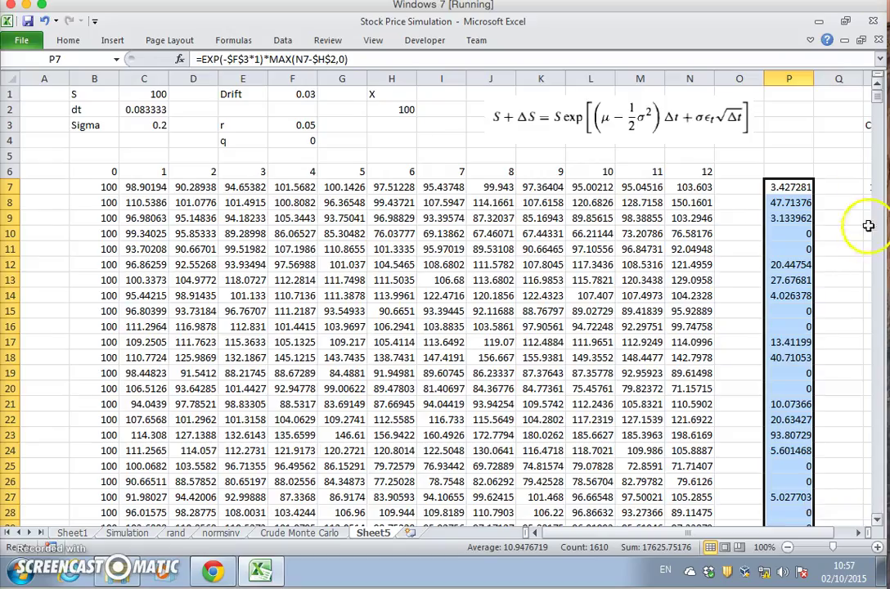
click(842, 251)
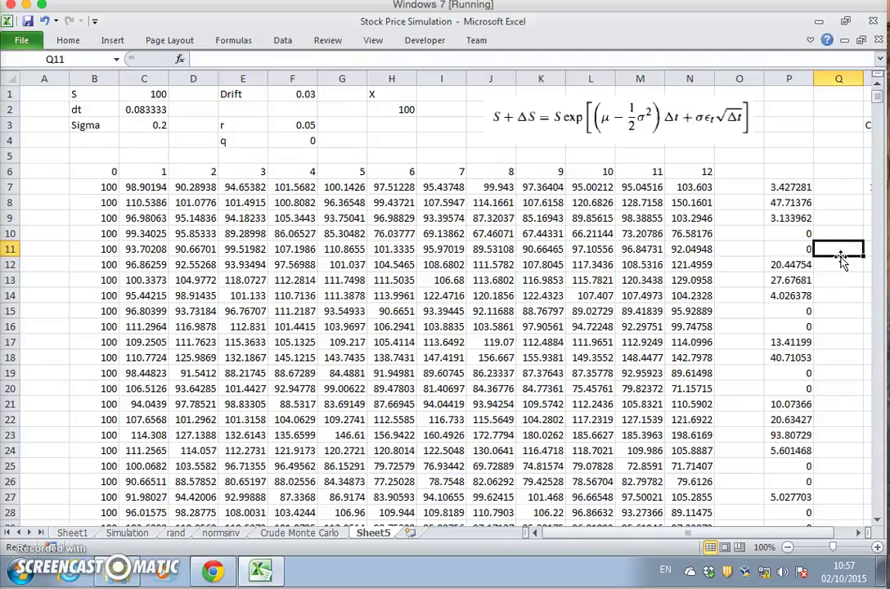
key(Right)
key(Right)
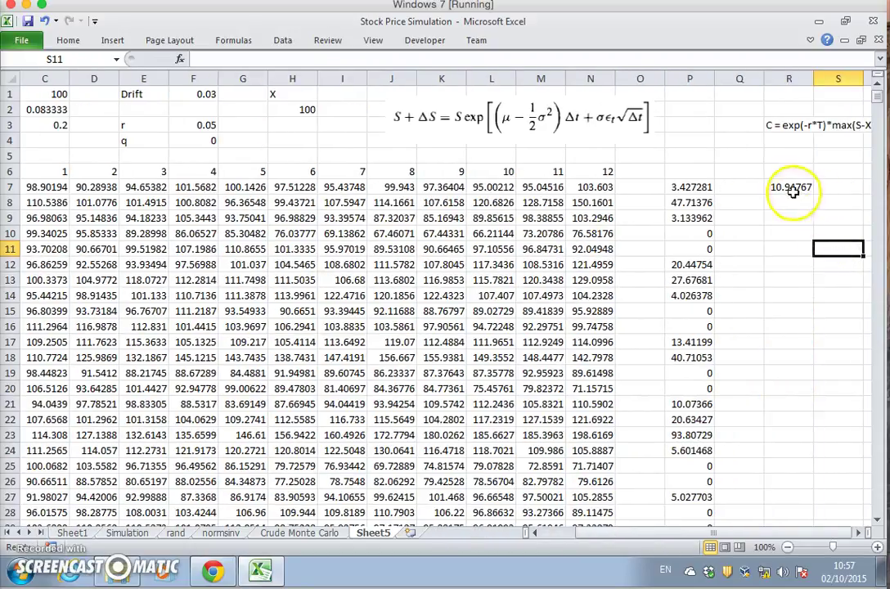